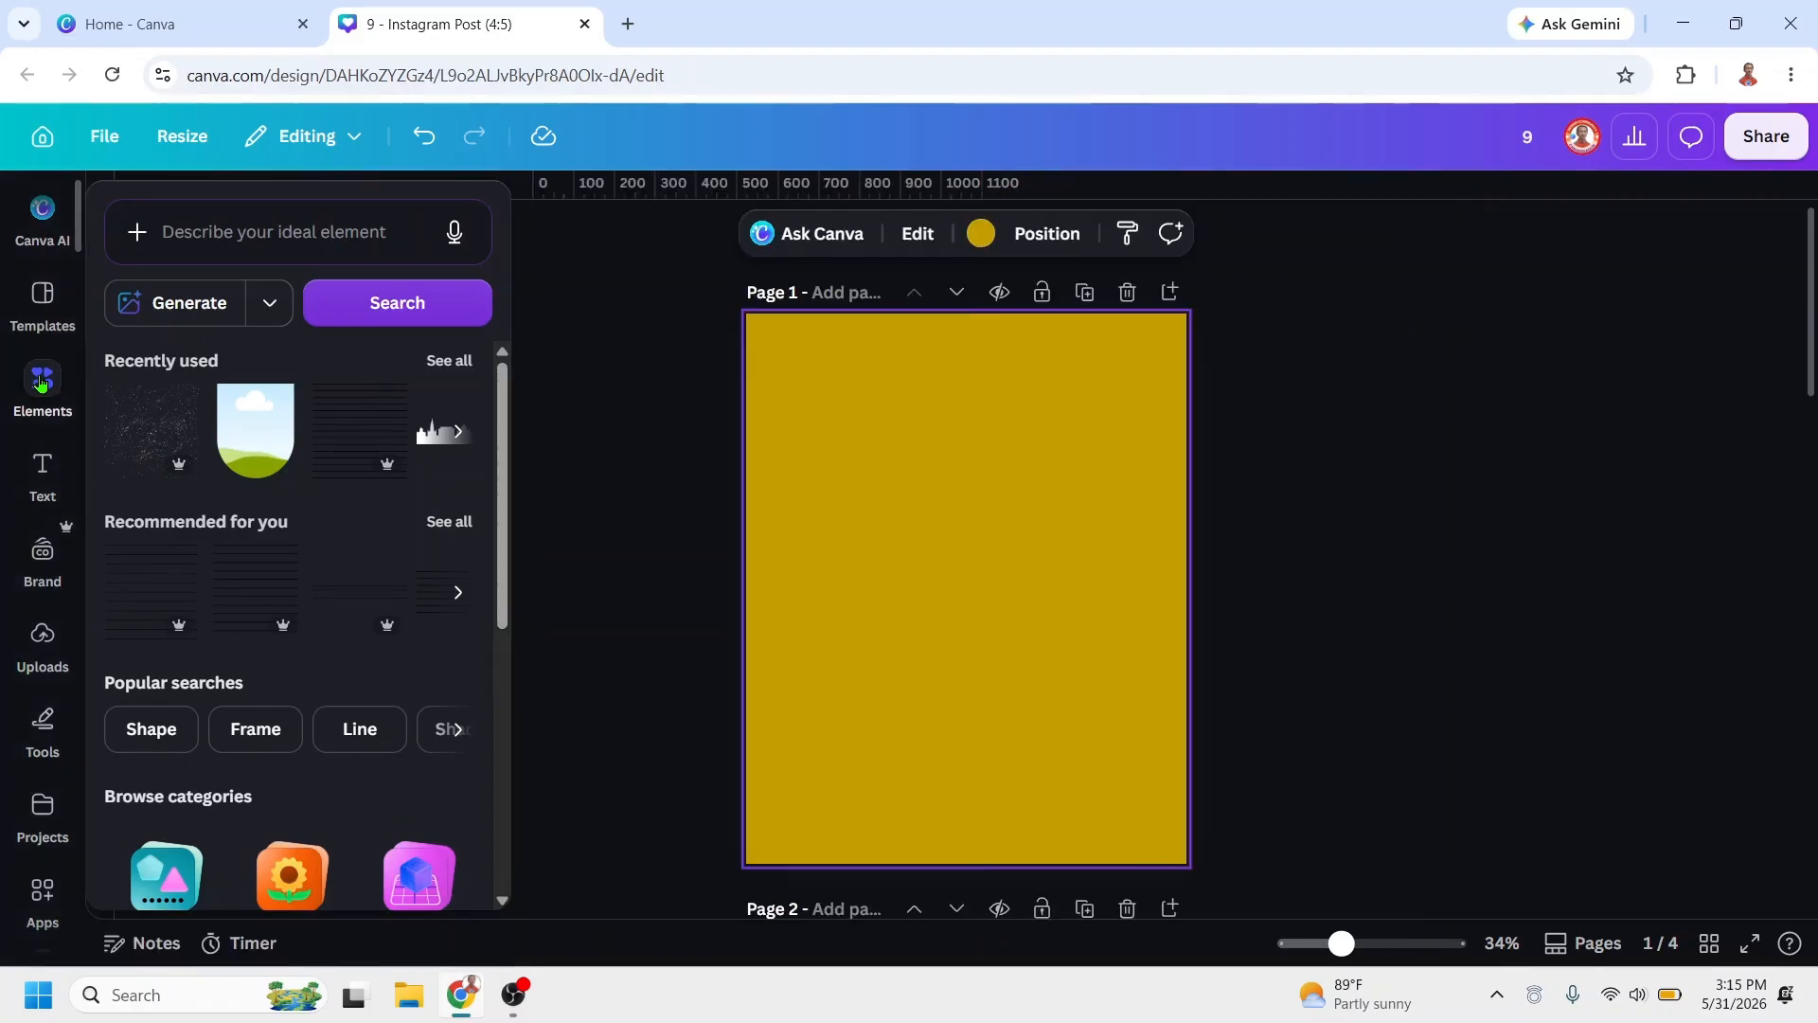
Step: Add the basic-shape frame with a rounded bottom edge to page 1 and stretch it across the full width of the page's upper half
scroll(259, 612, "down", 5)
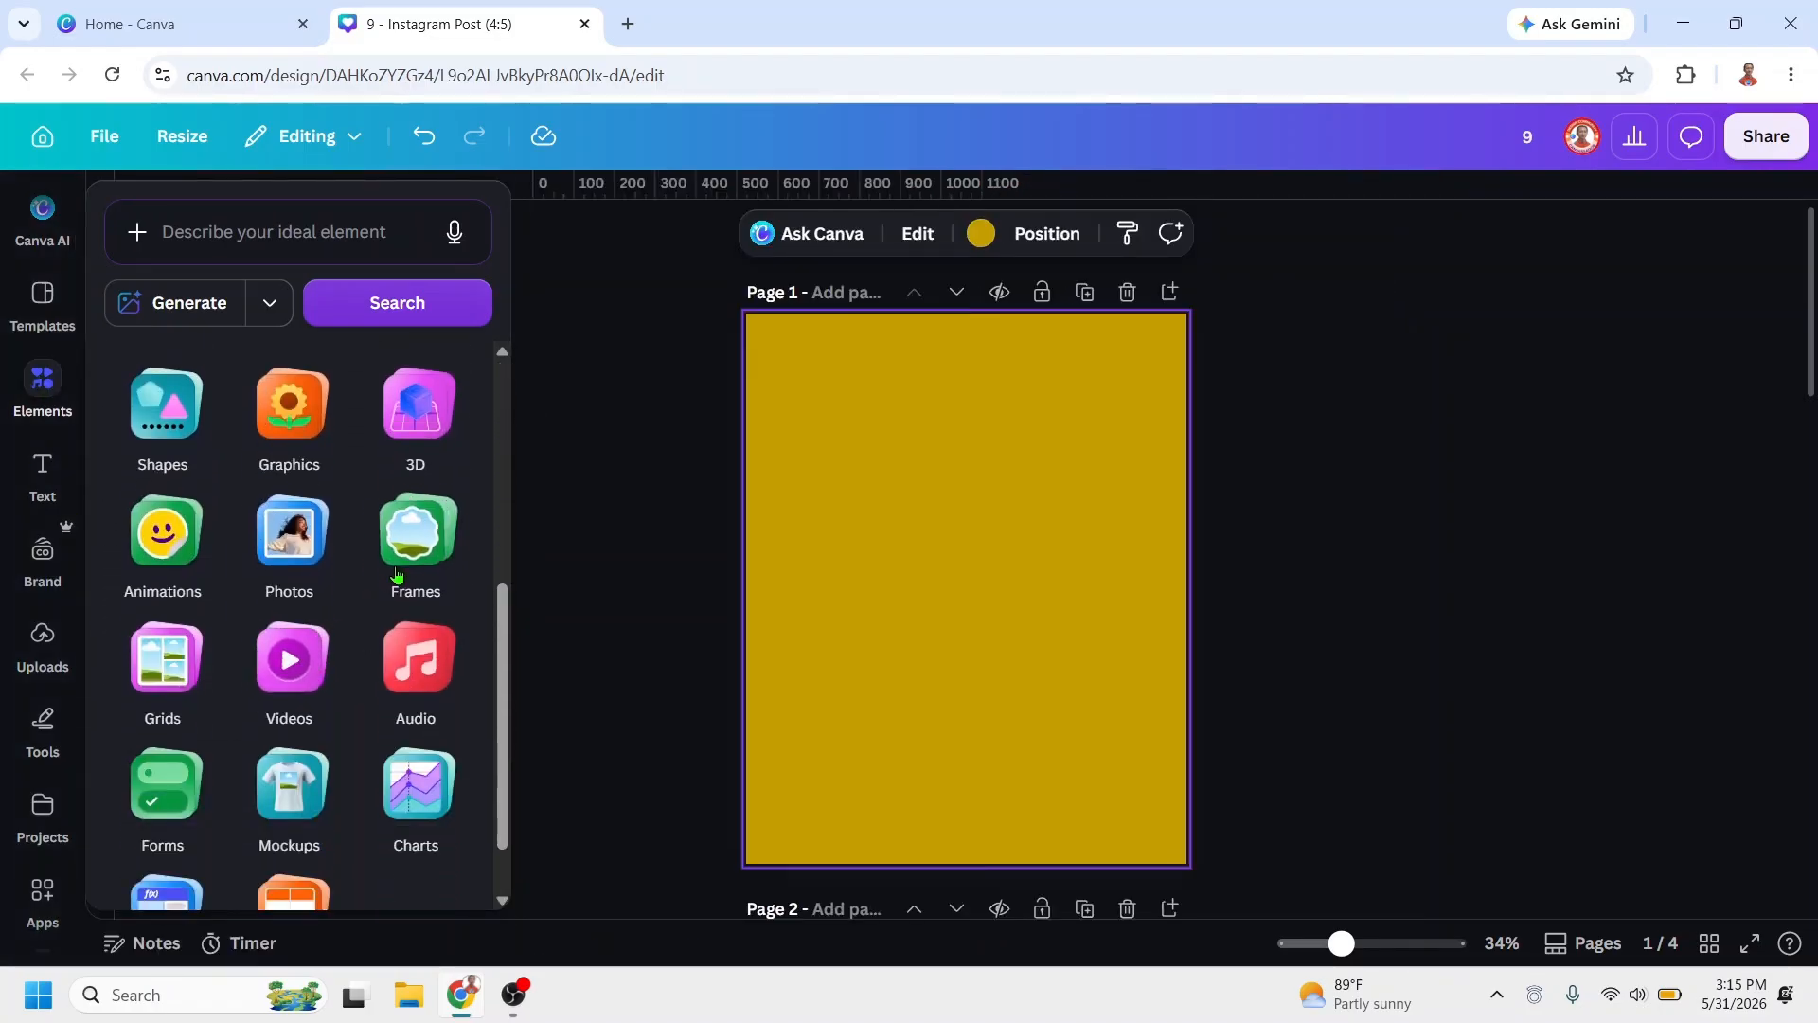
left_click(409, 532)
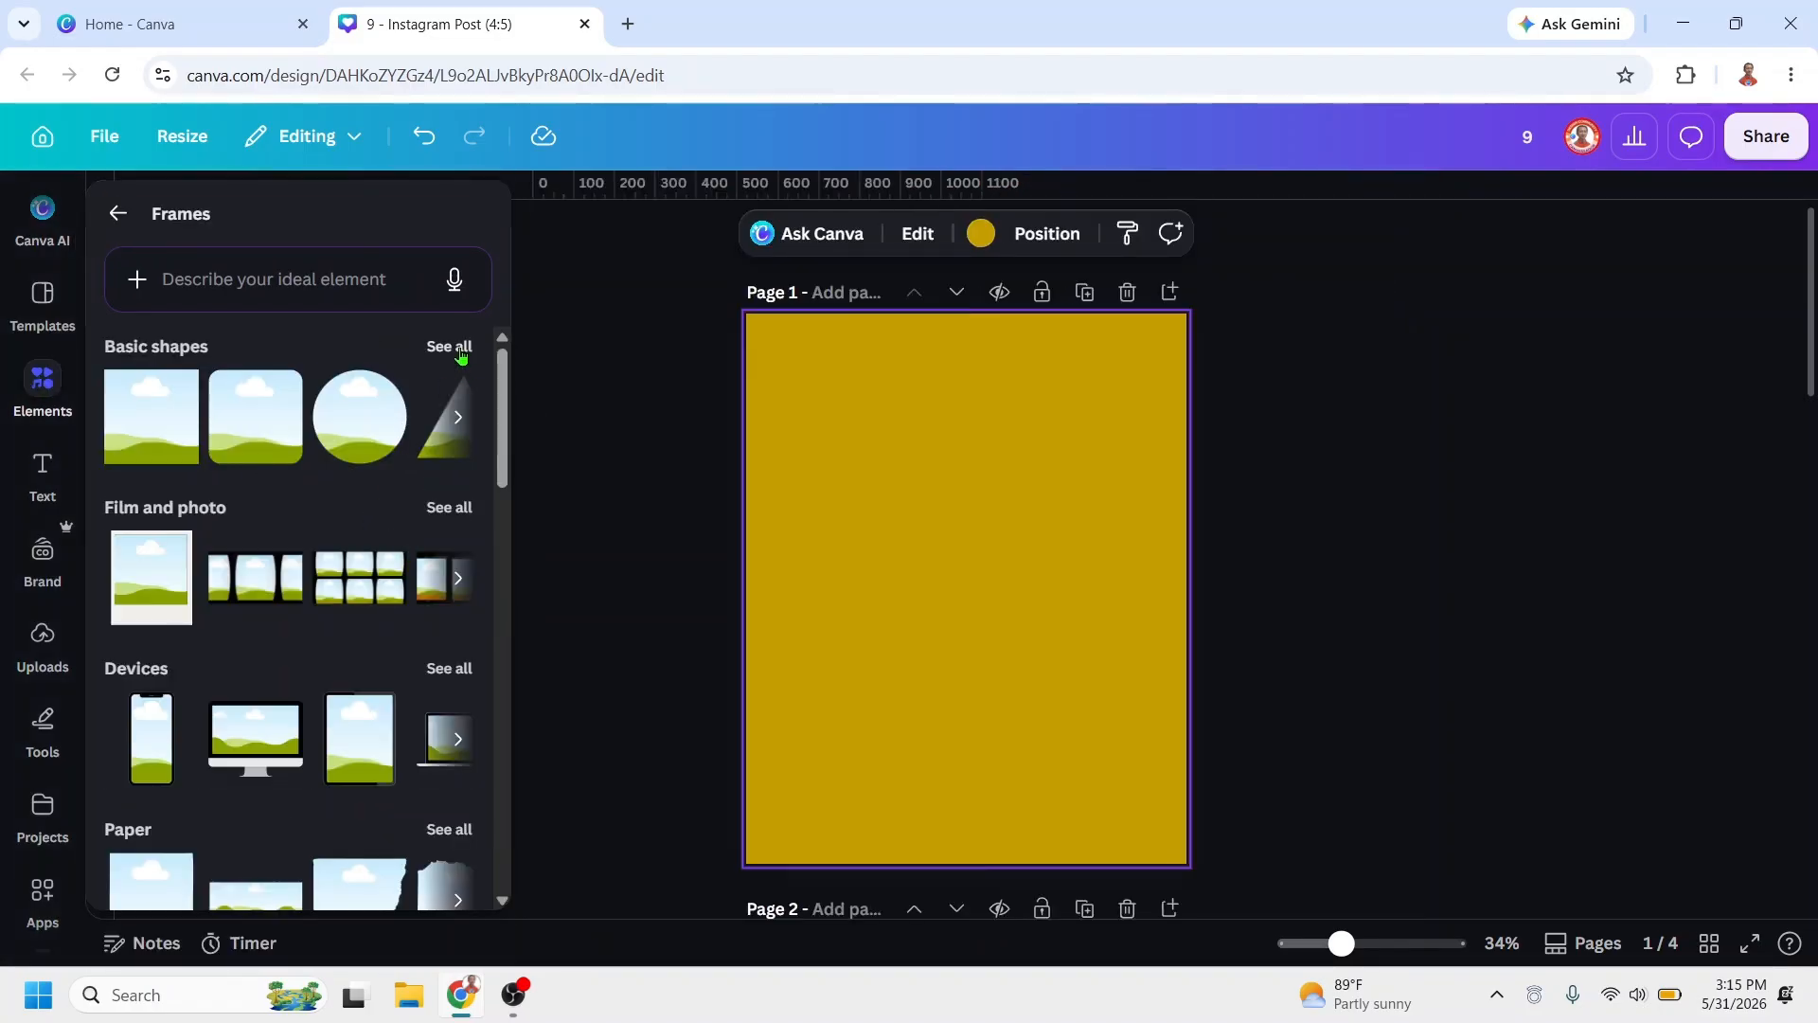
left_click(451, 350)
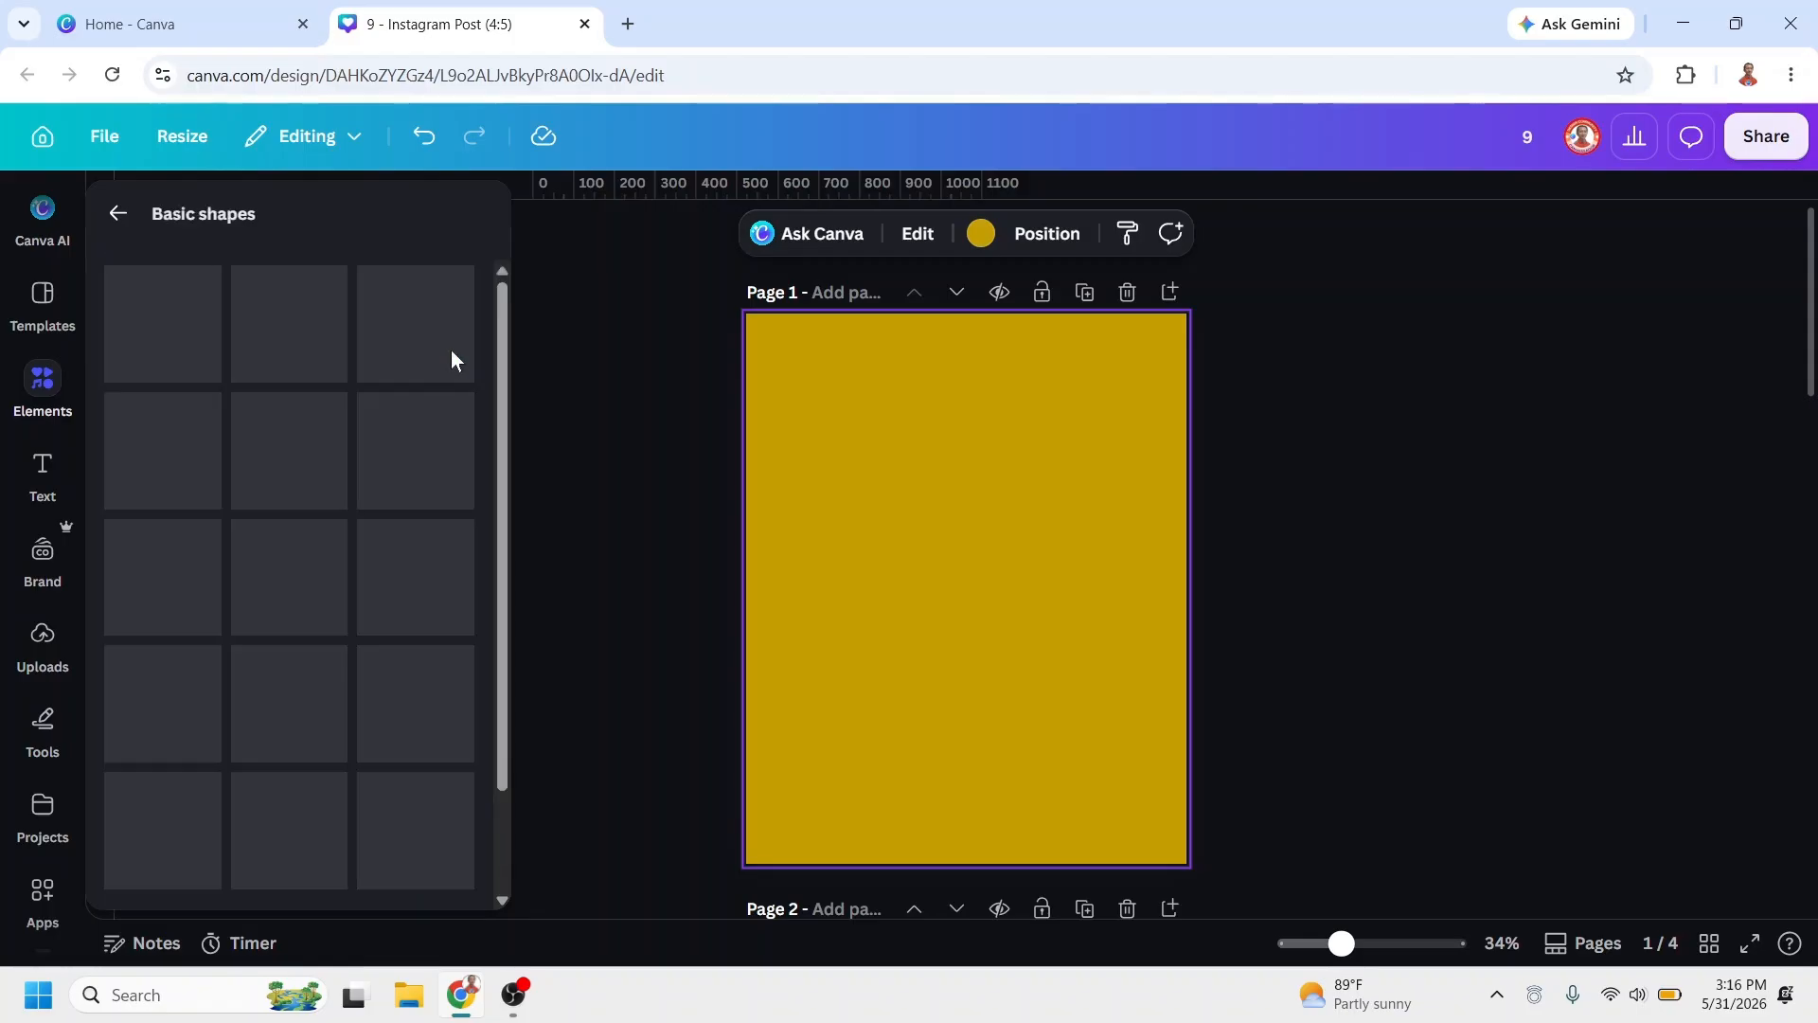
scroll(412, 453, "down", 15)
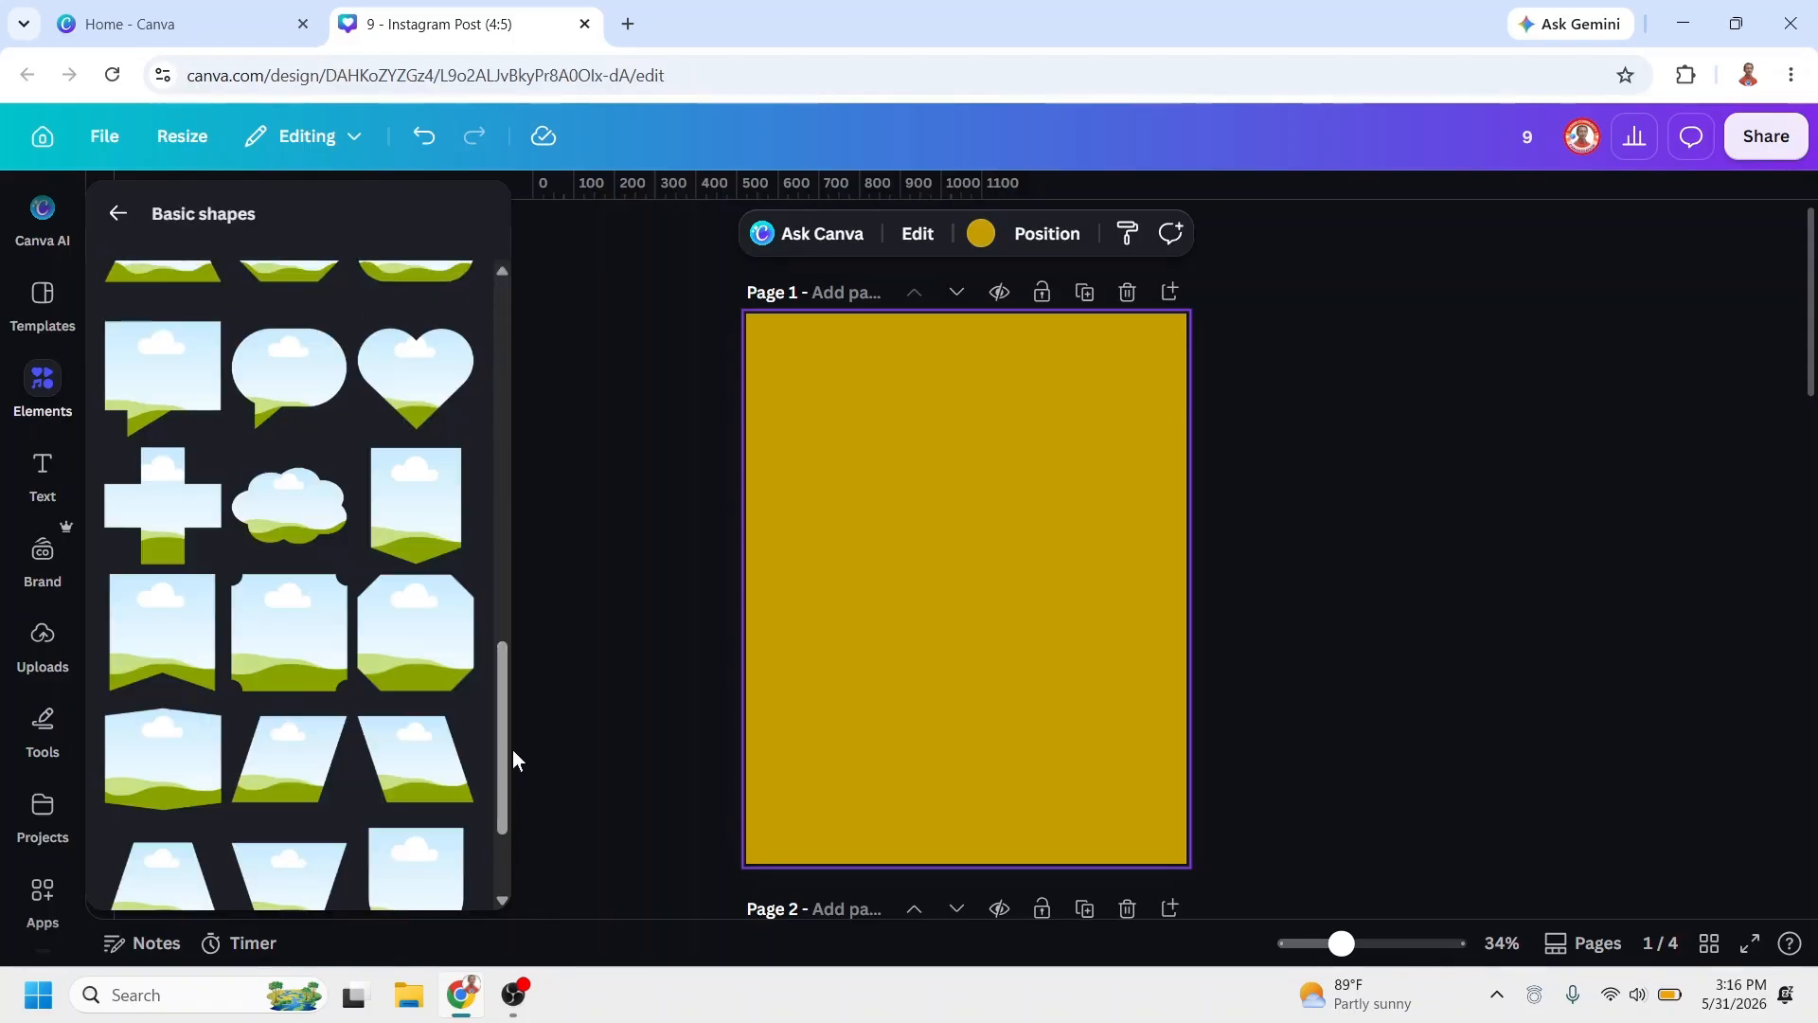
scroll(473, 701, "down", 2)
left_click(456, 668)
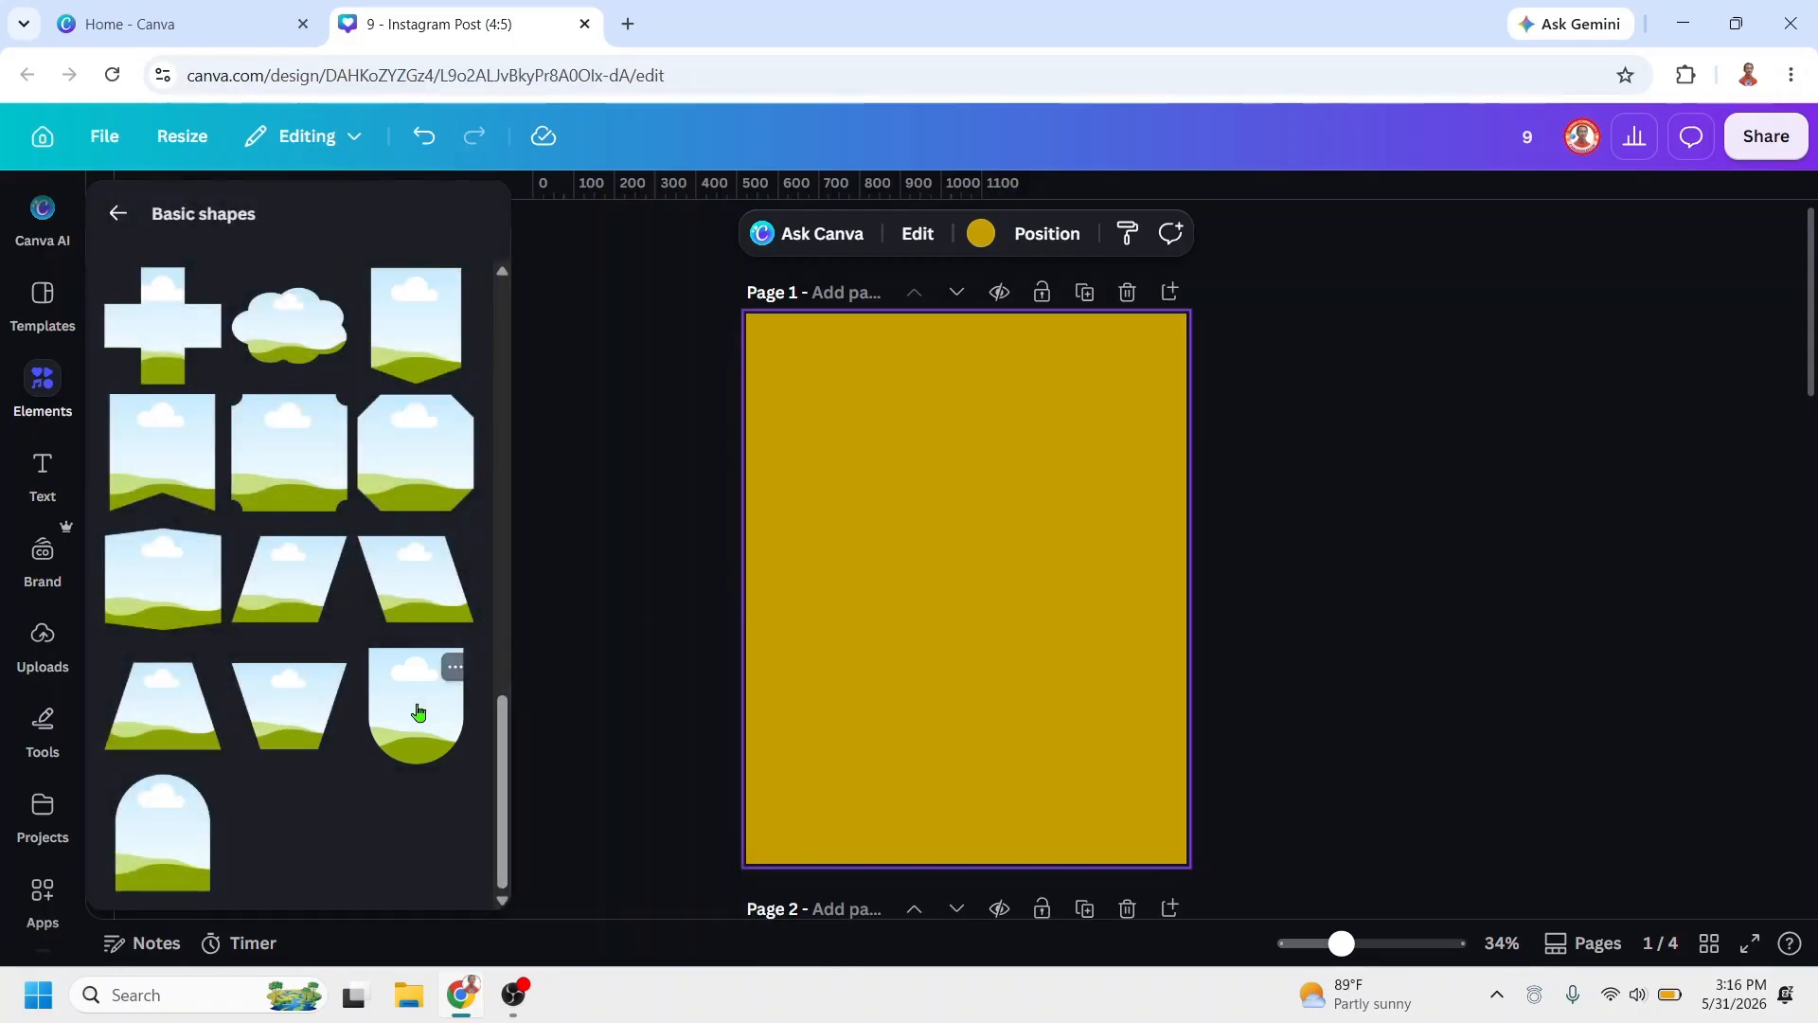
left_click(418, 712)
left_click_drag(1013, 597, 1188, 454)
mouse_move(986, 587)
left_mouse_down()
mouse_move(982, 621)
mouse_move(1009, 570)
left_mouse_up()
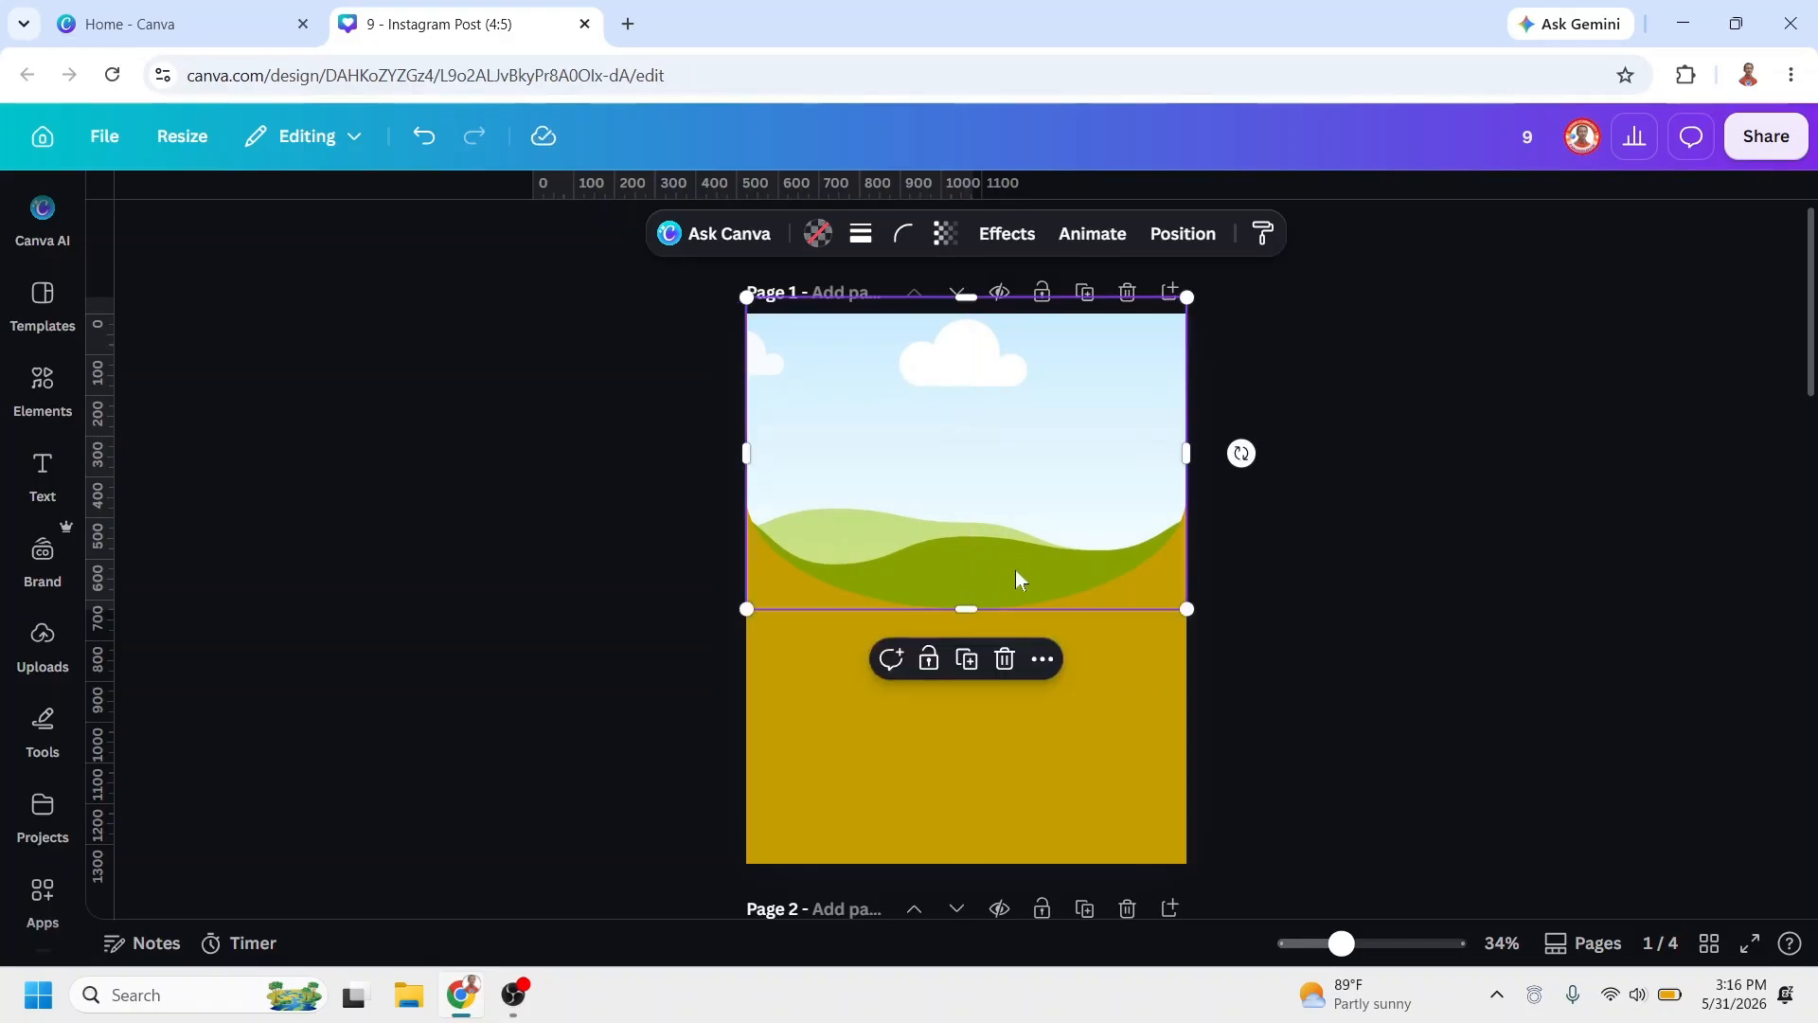
Step: Fill the frame with the uploaded photo of the green-jersey fielder over a sliding runner and adjust the frame's height and position
left_click(47, 654)
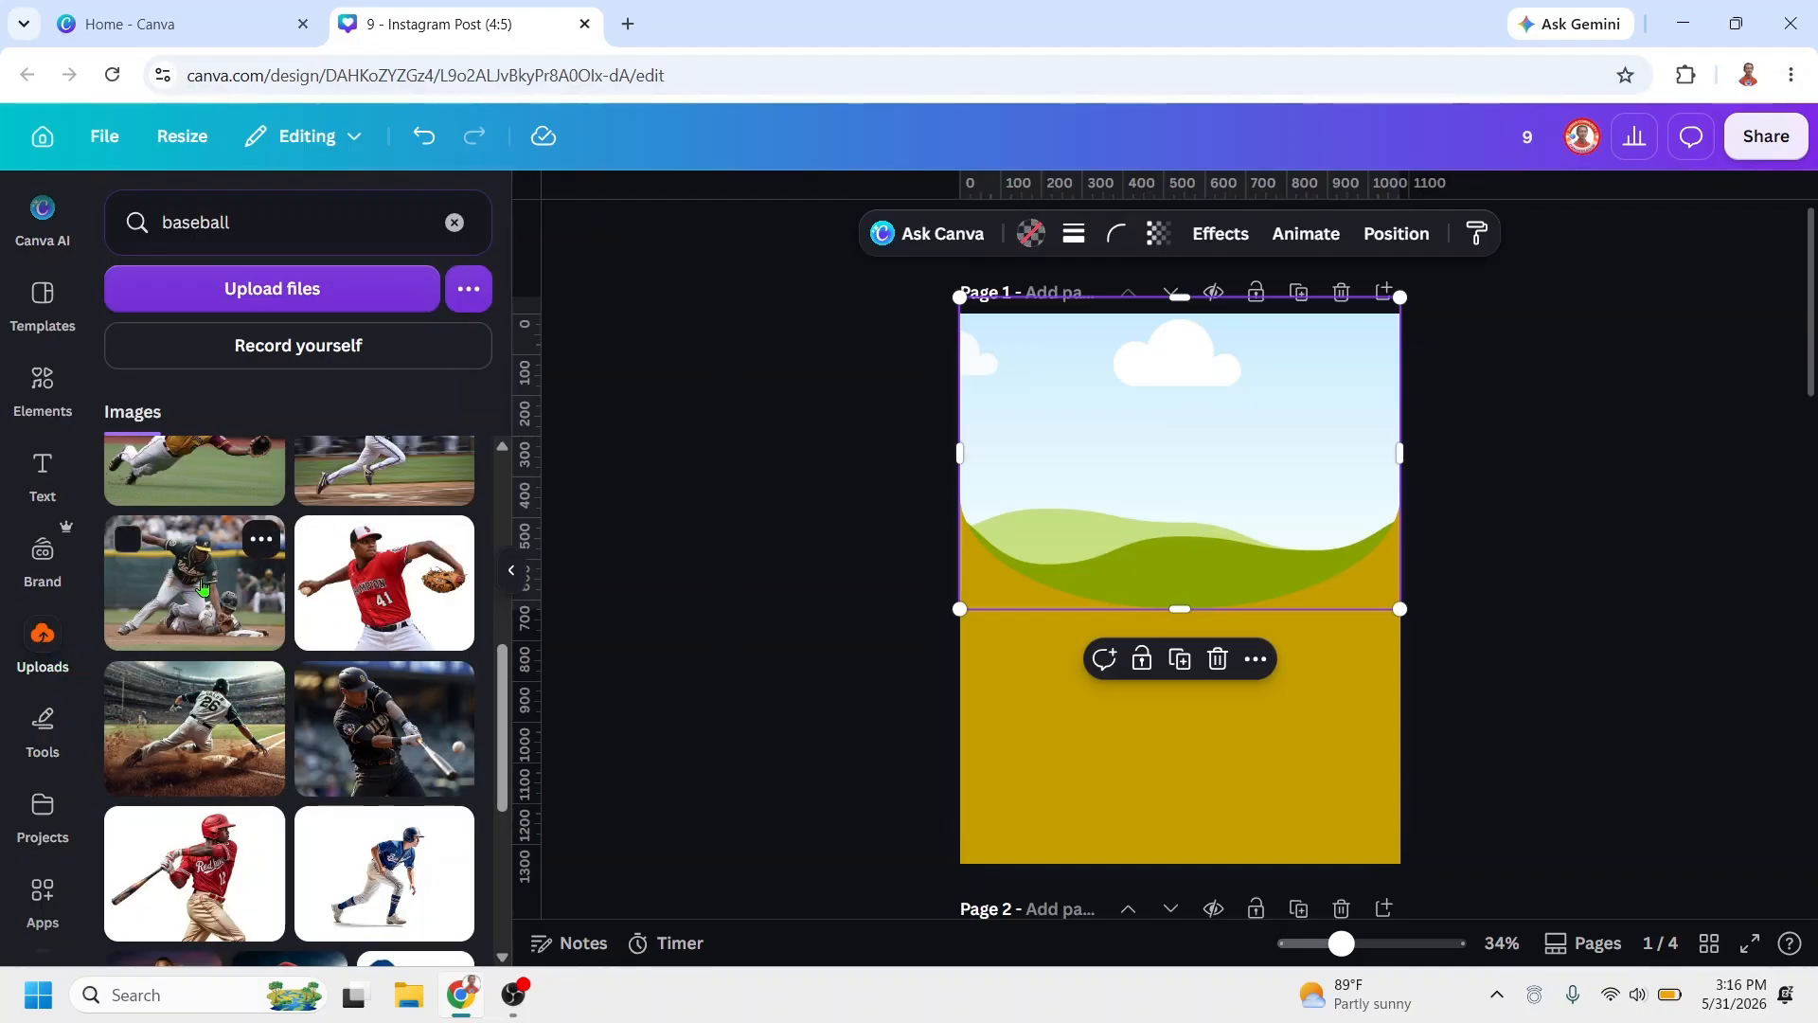
left_click_drag(202, 587, 1297, 426)
left_click_drag(1179, 609, 1222, 530)
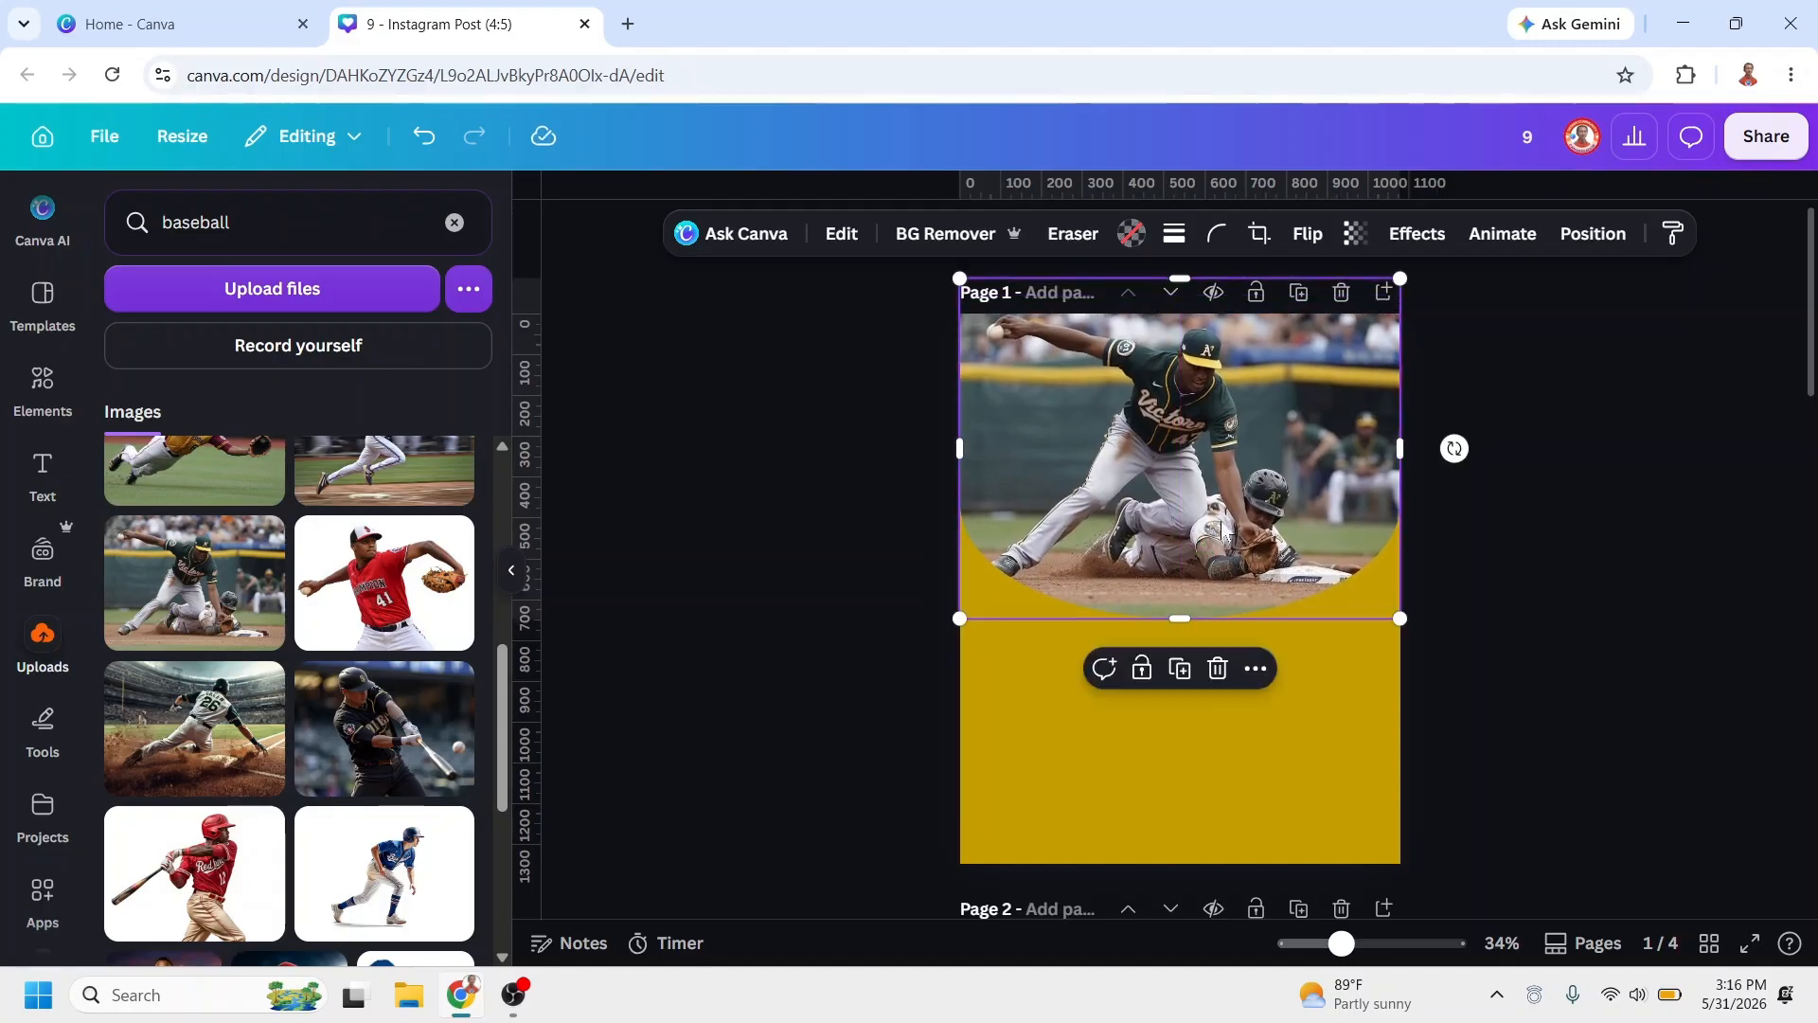
Step: Apply the Custom duotone filter to the framed photo with green #047E09 as the highlights colour
left_click(842, 234)
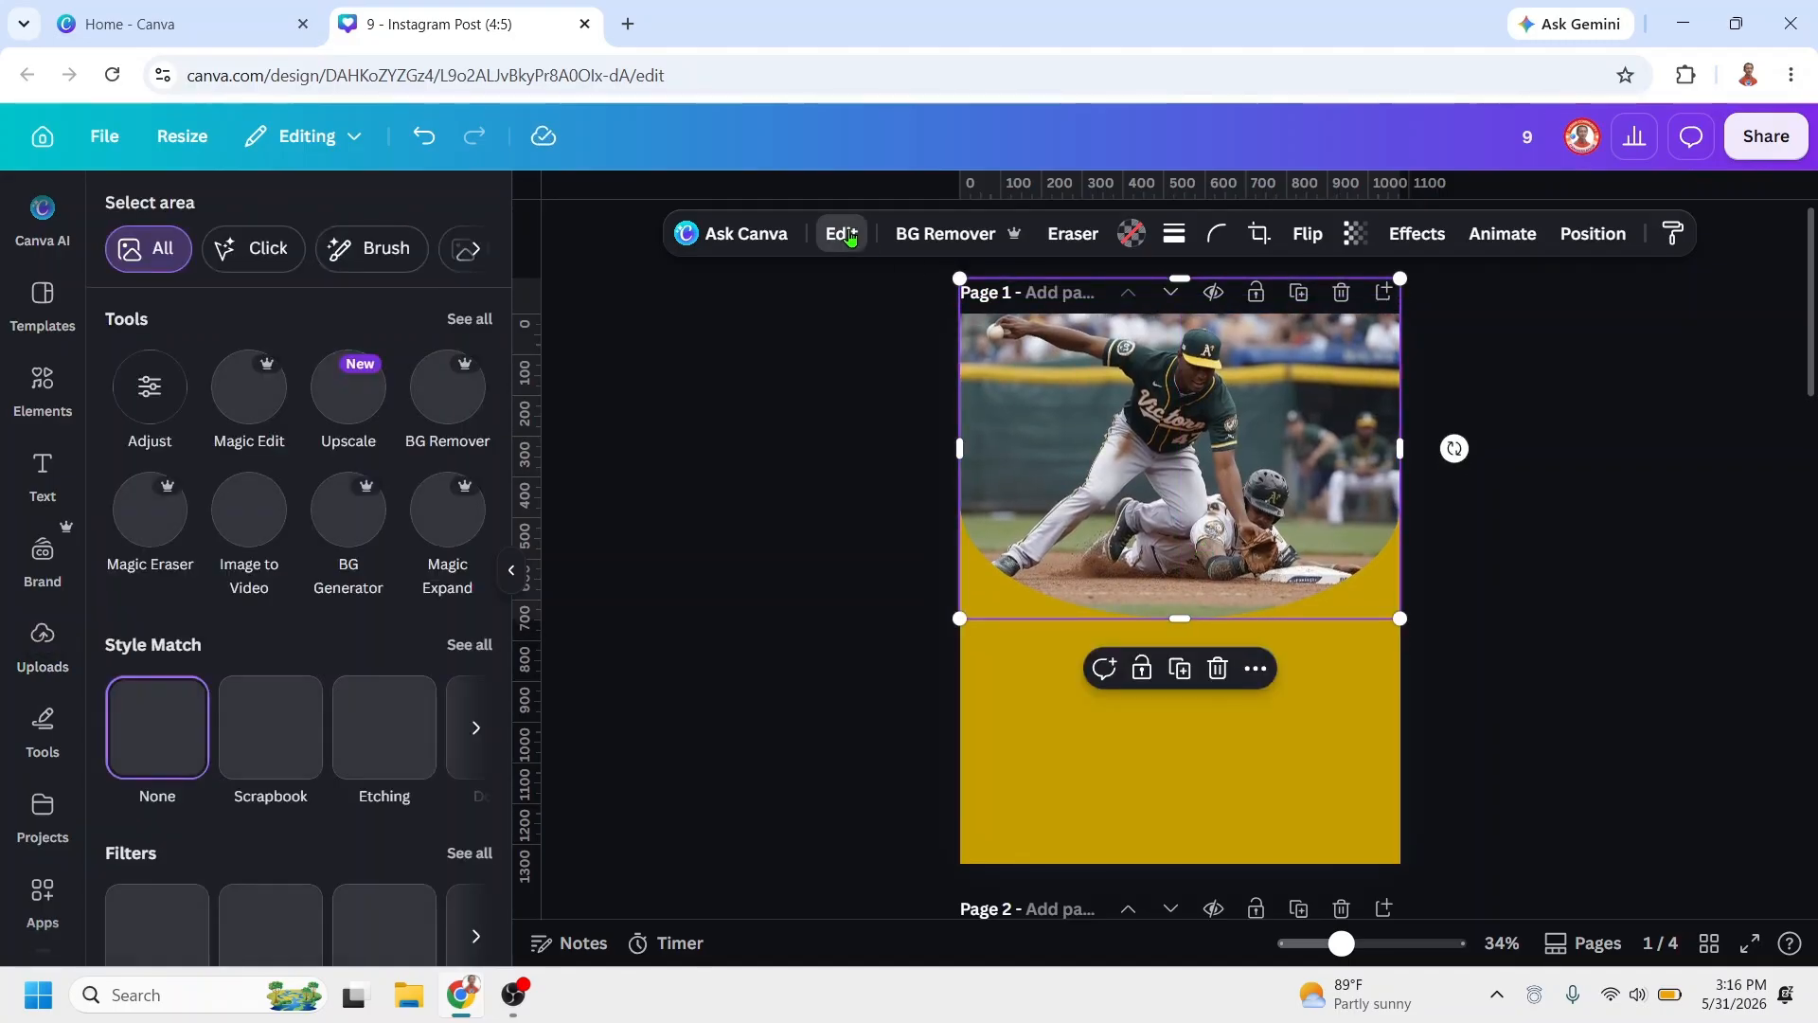
scroll(312, 636, "down", 4)
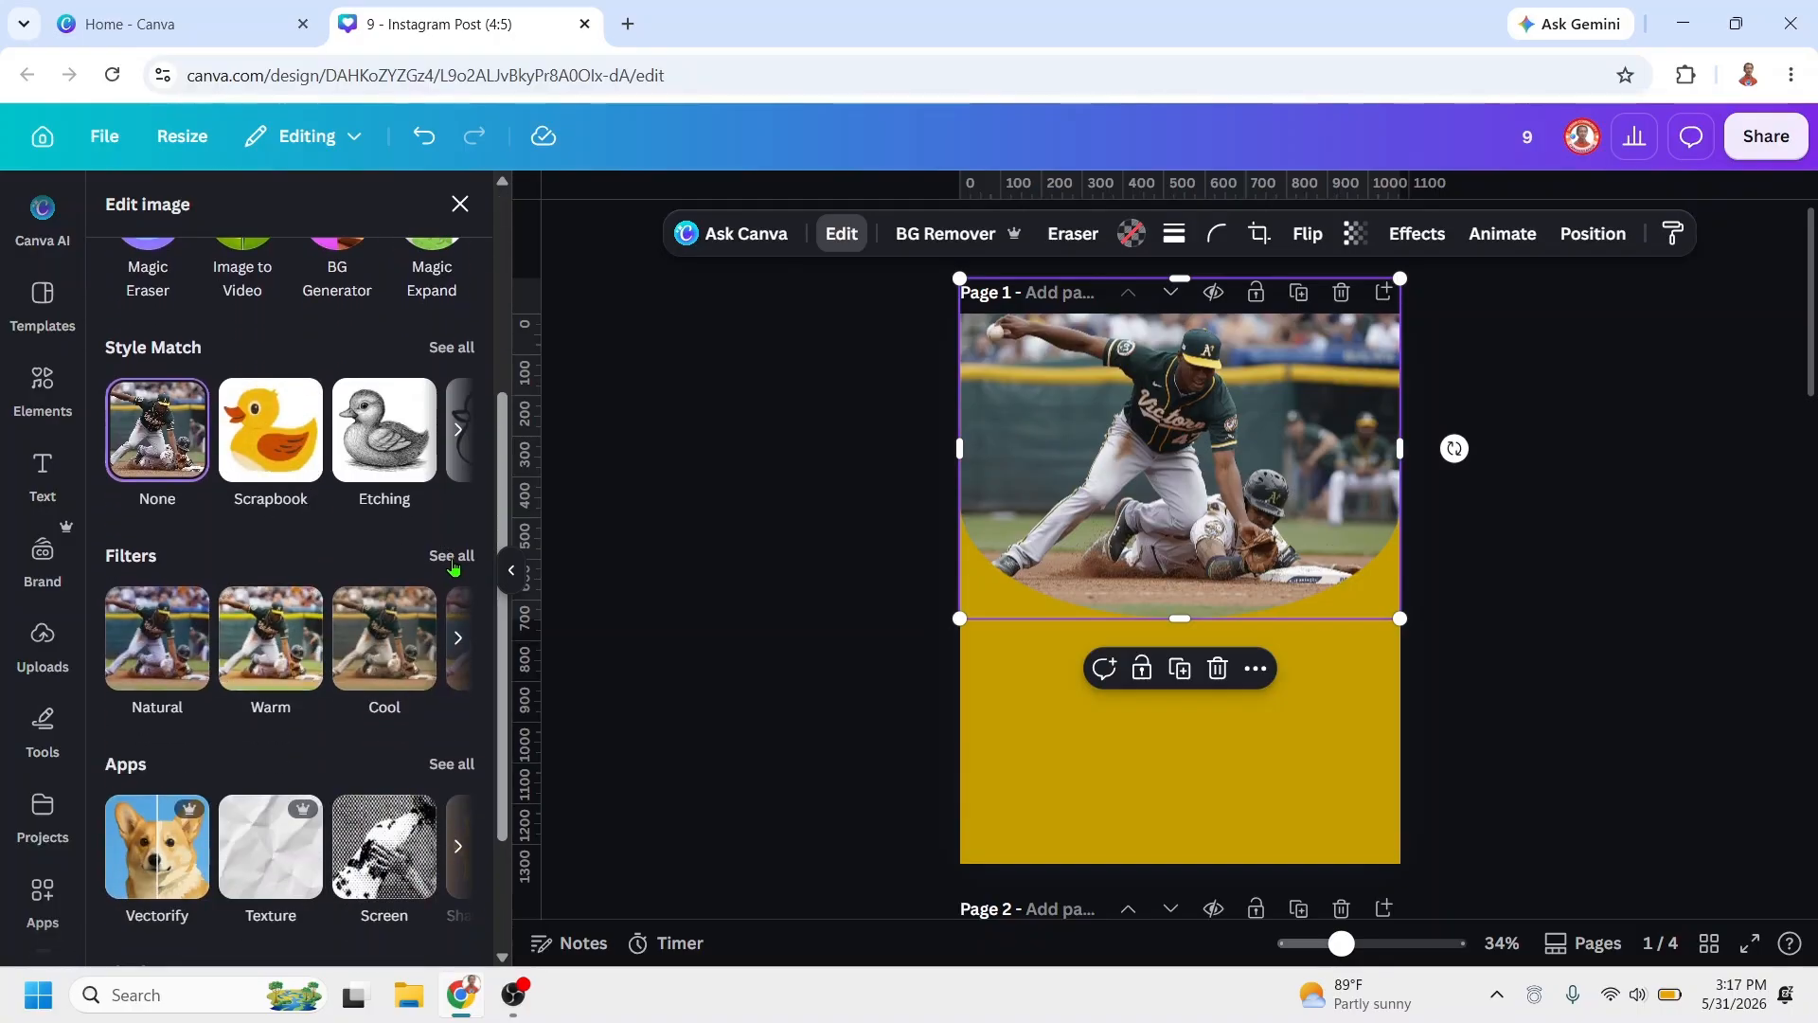
left_click(454, 564)
left_click_drag(503, 248, 506, 832)
scroll(414, 633, "up", 6)
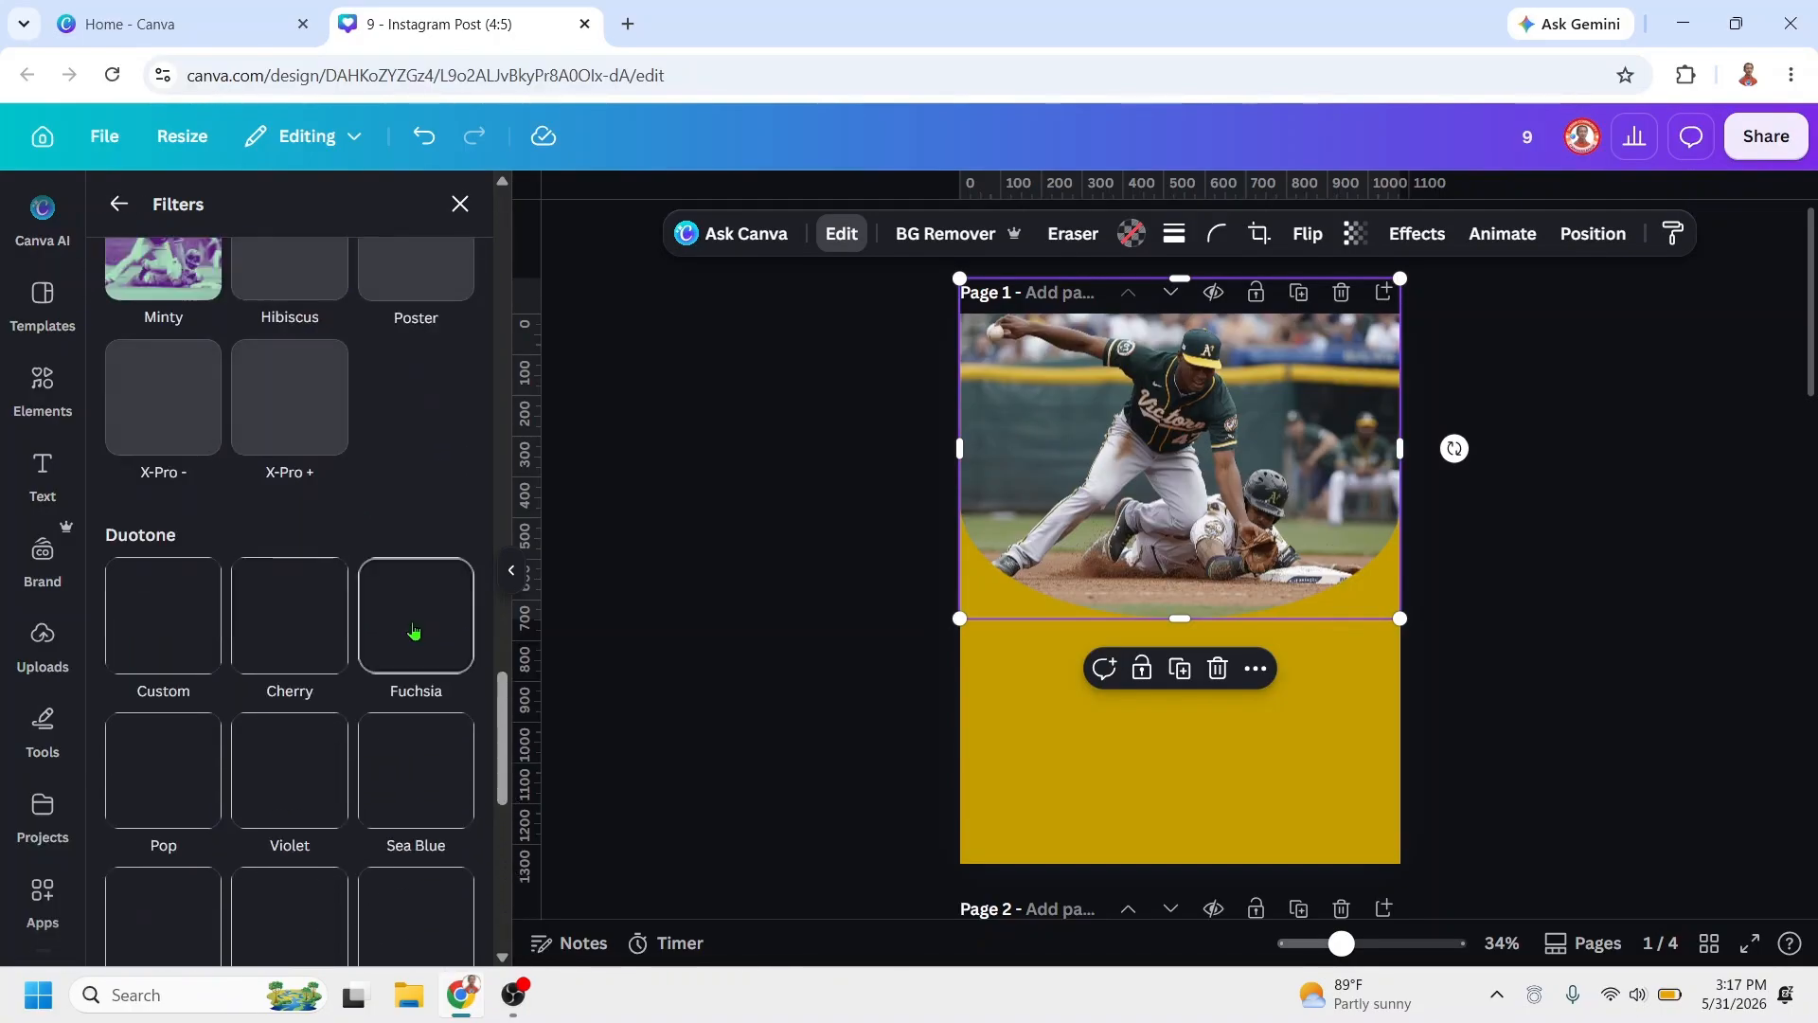
left_click(187, 623)
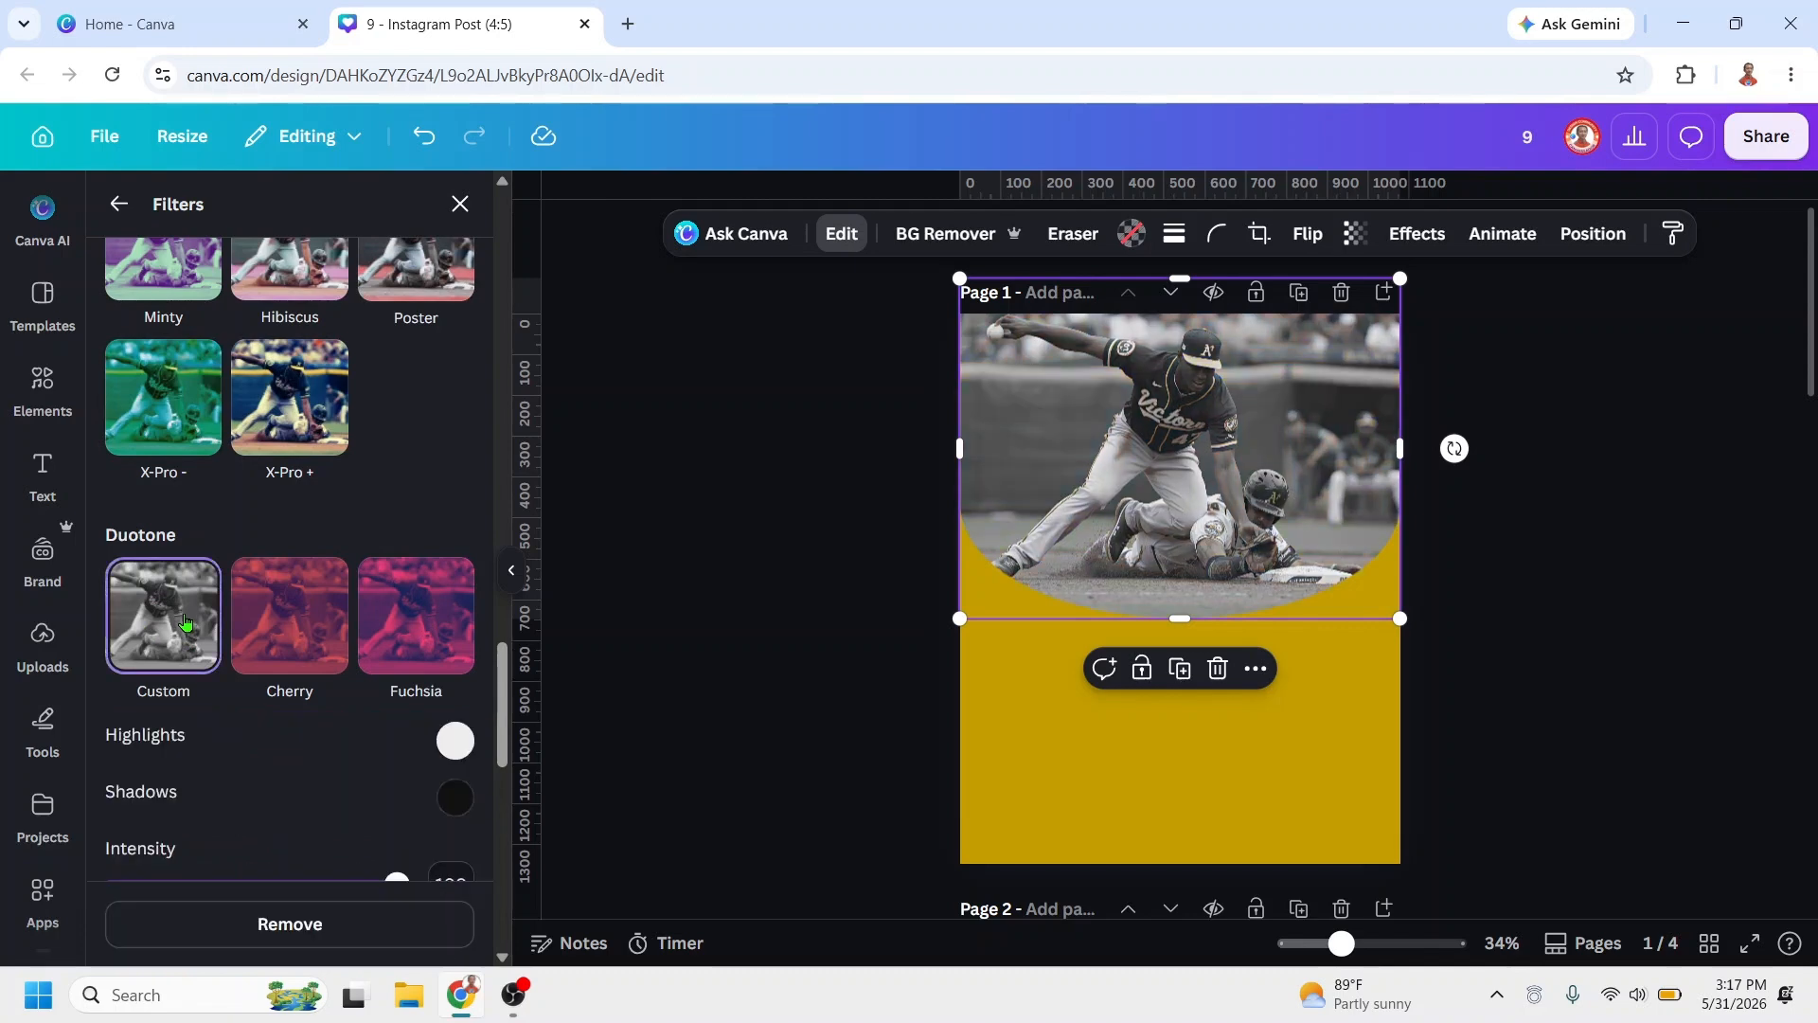
left_click(456, 748)
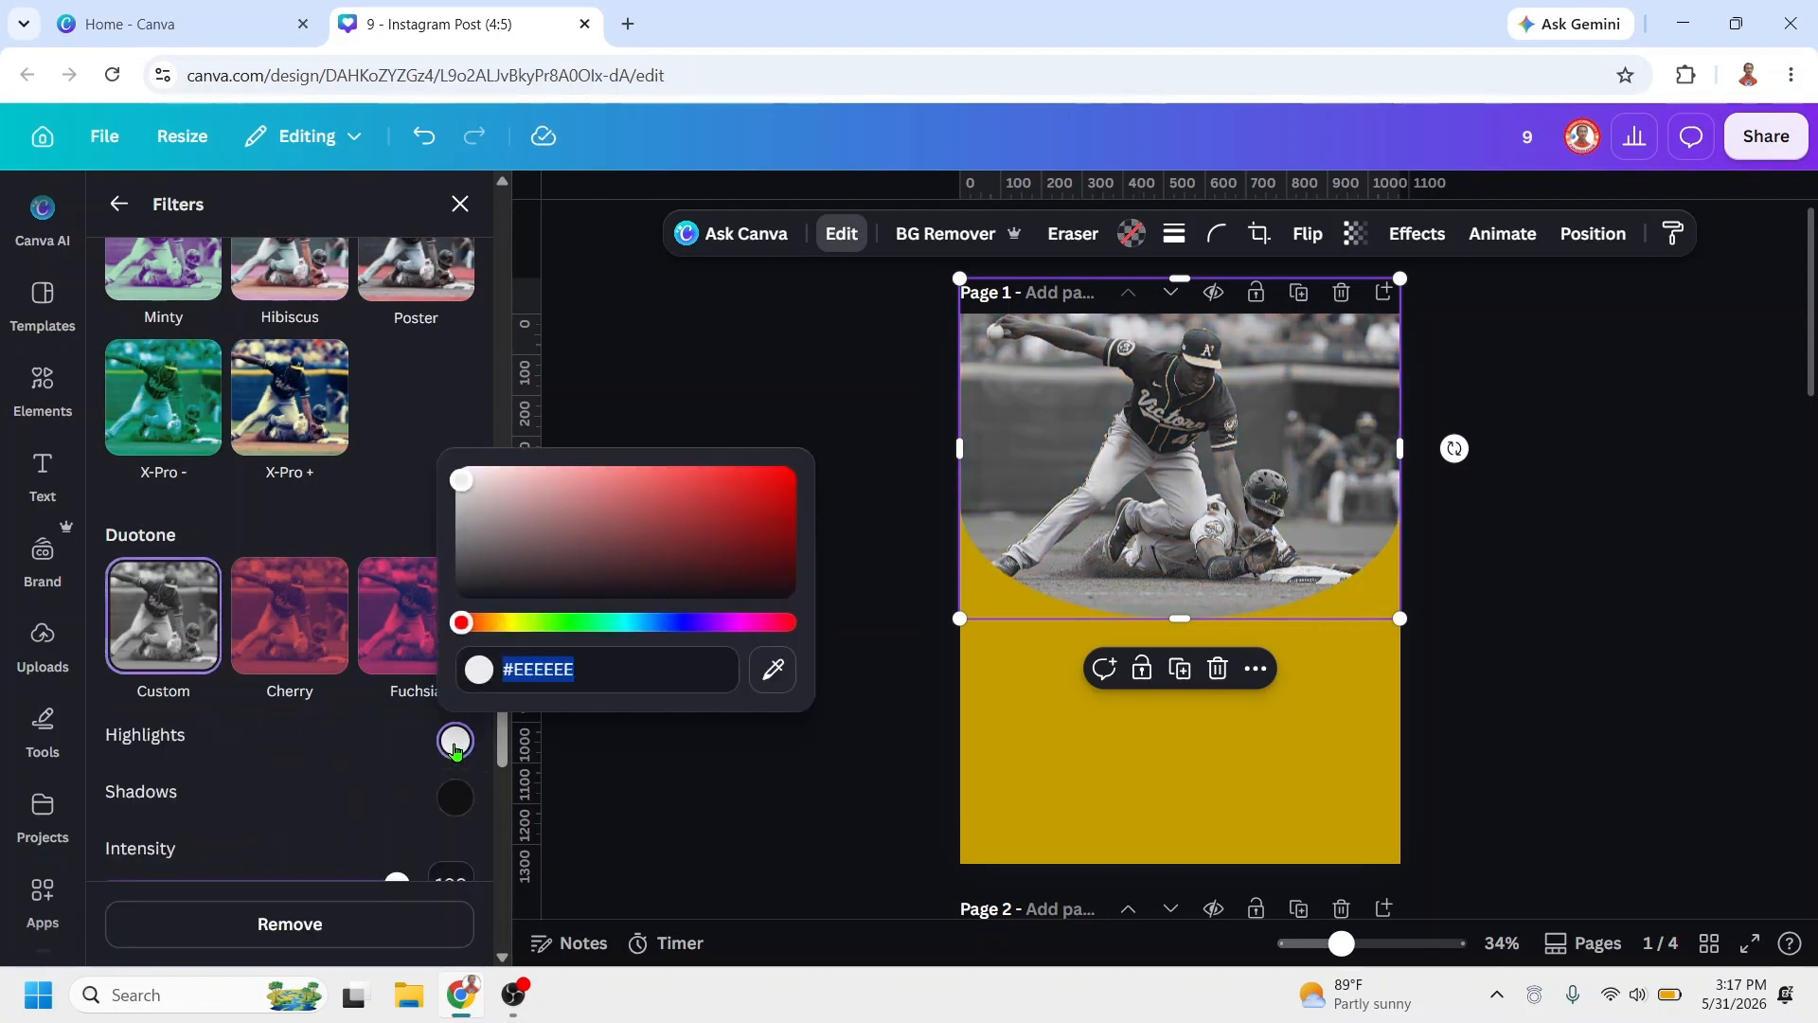
left_click(573, 623)
left_click(785, 537)
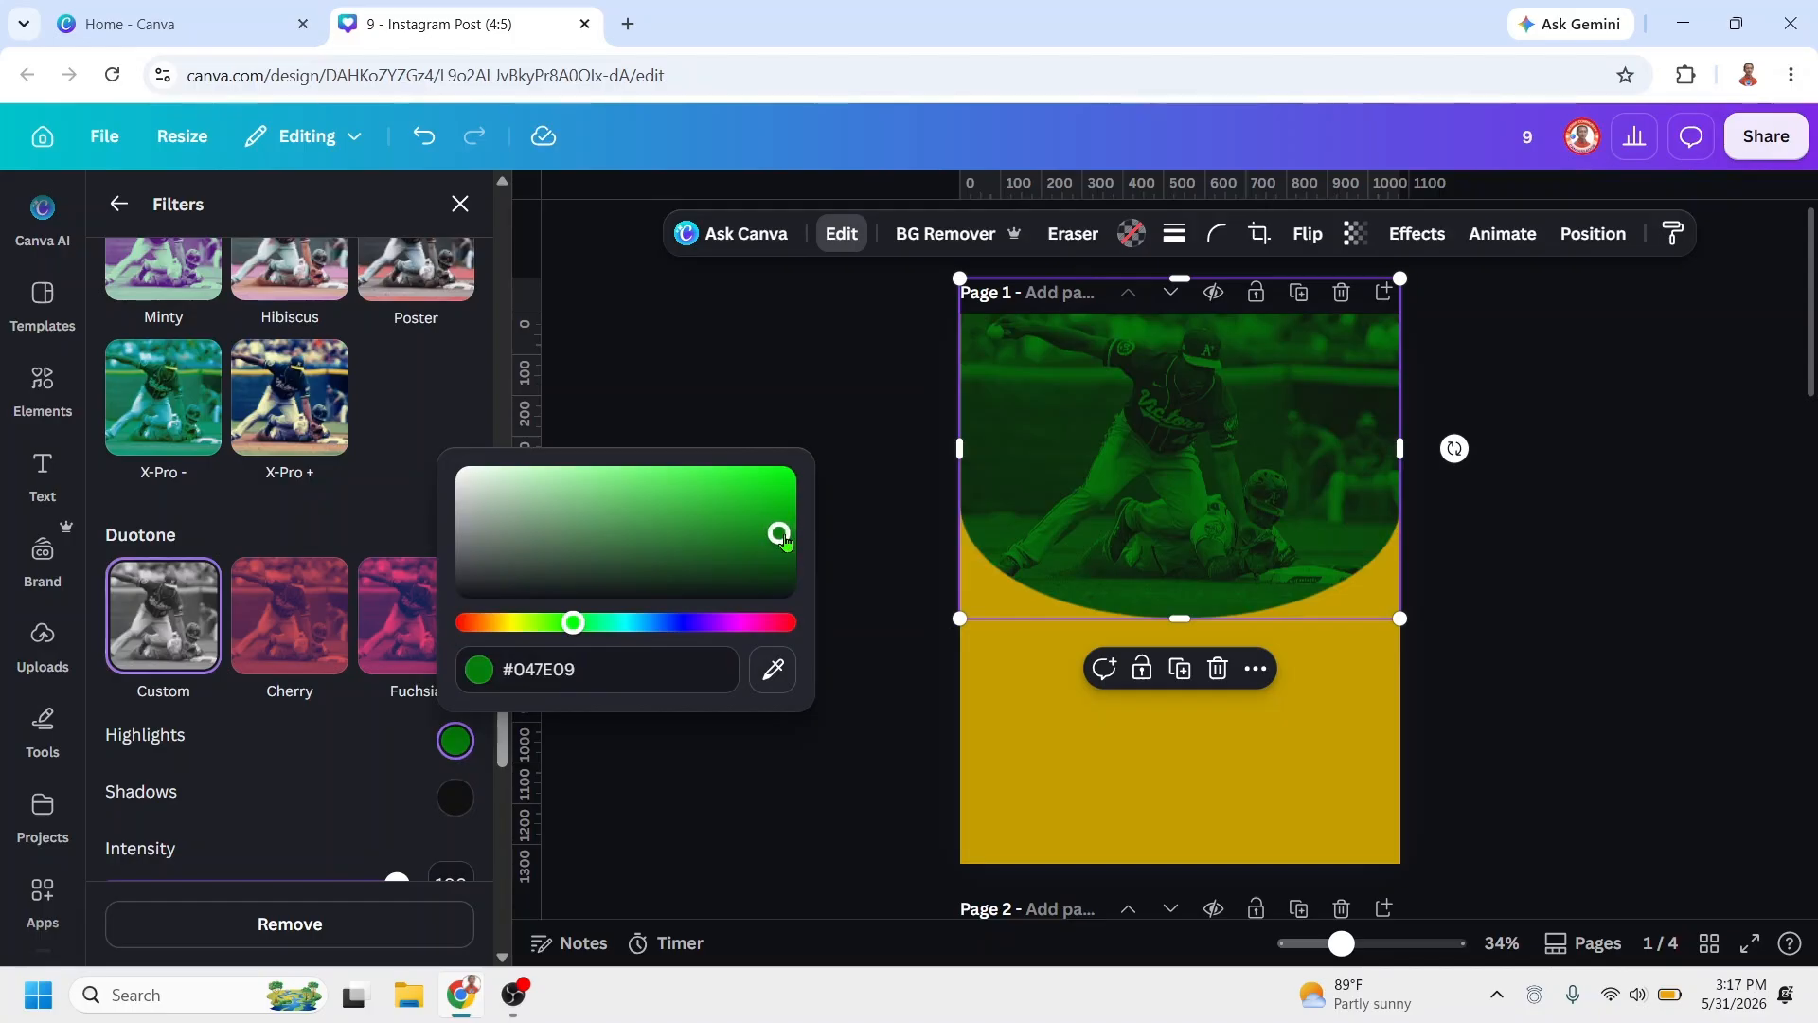
left_click(855, 773)
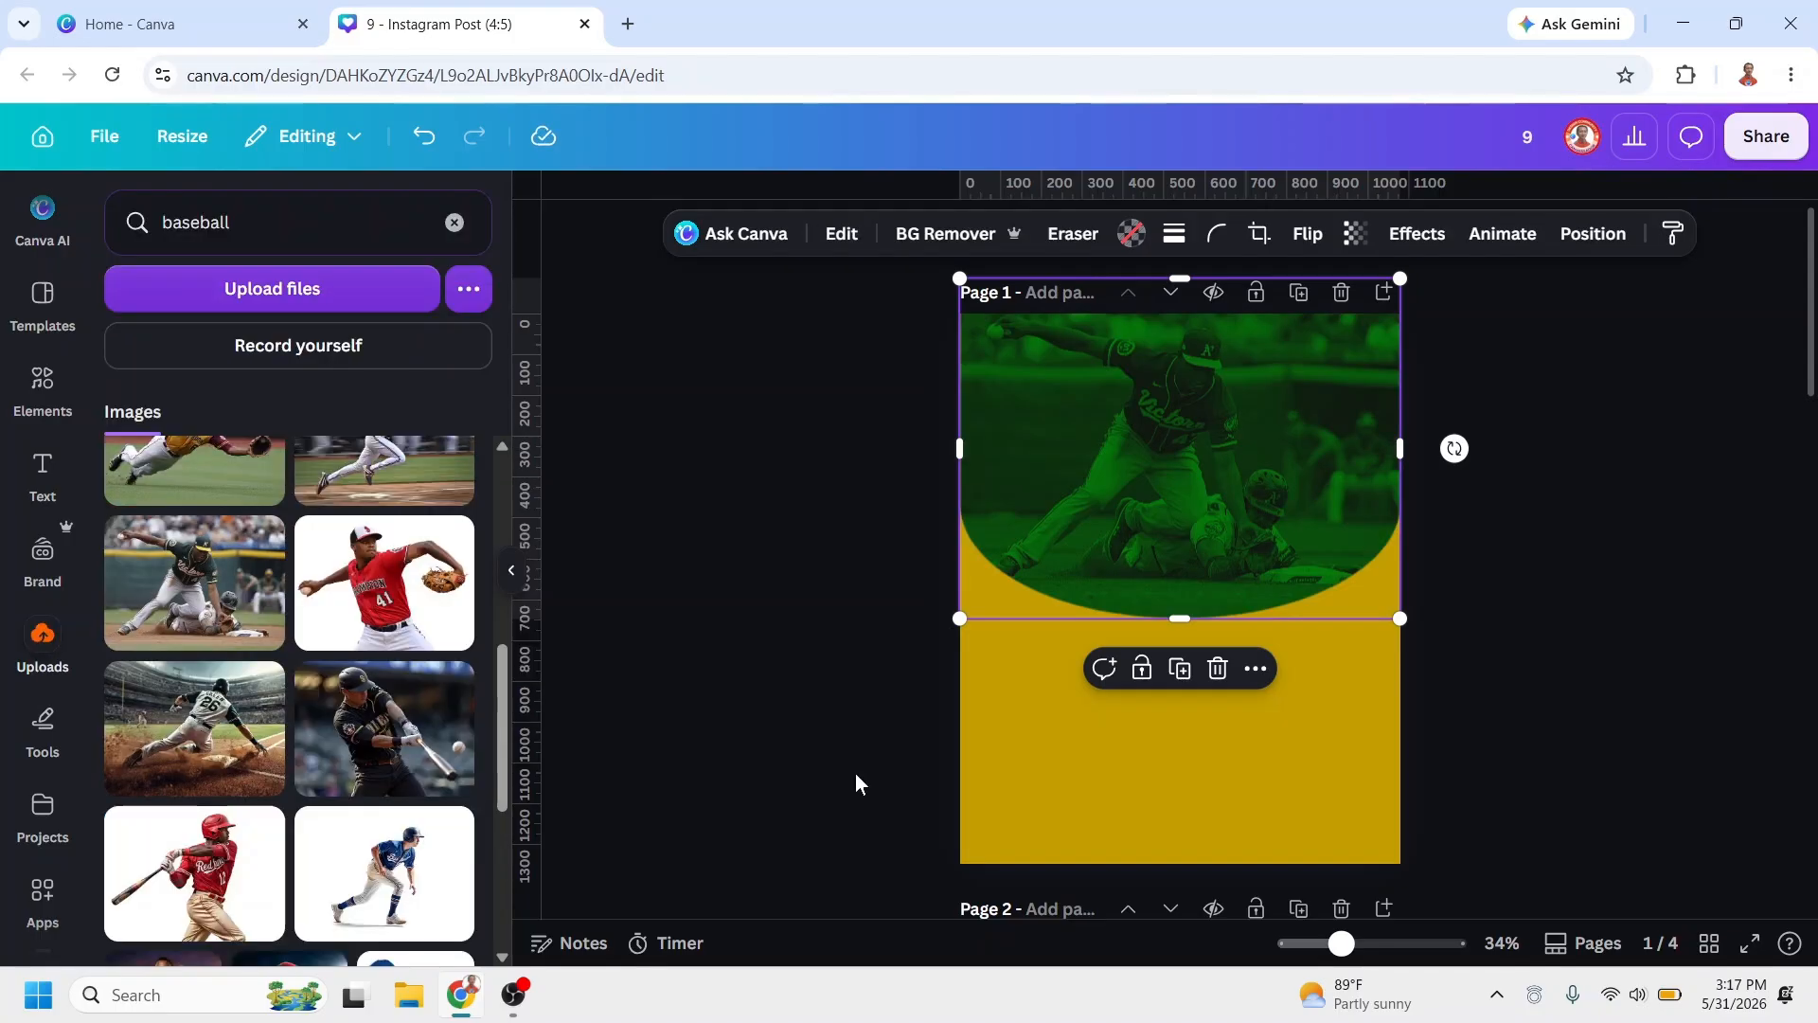
Step: Add a text box reading "9" and enlarge it to a font size of about 297
key("t")
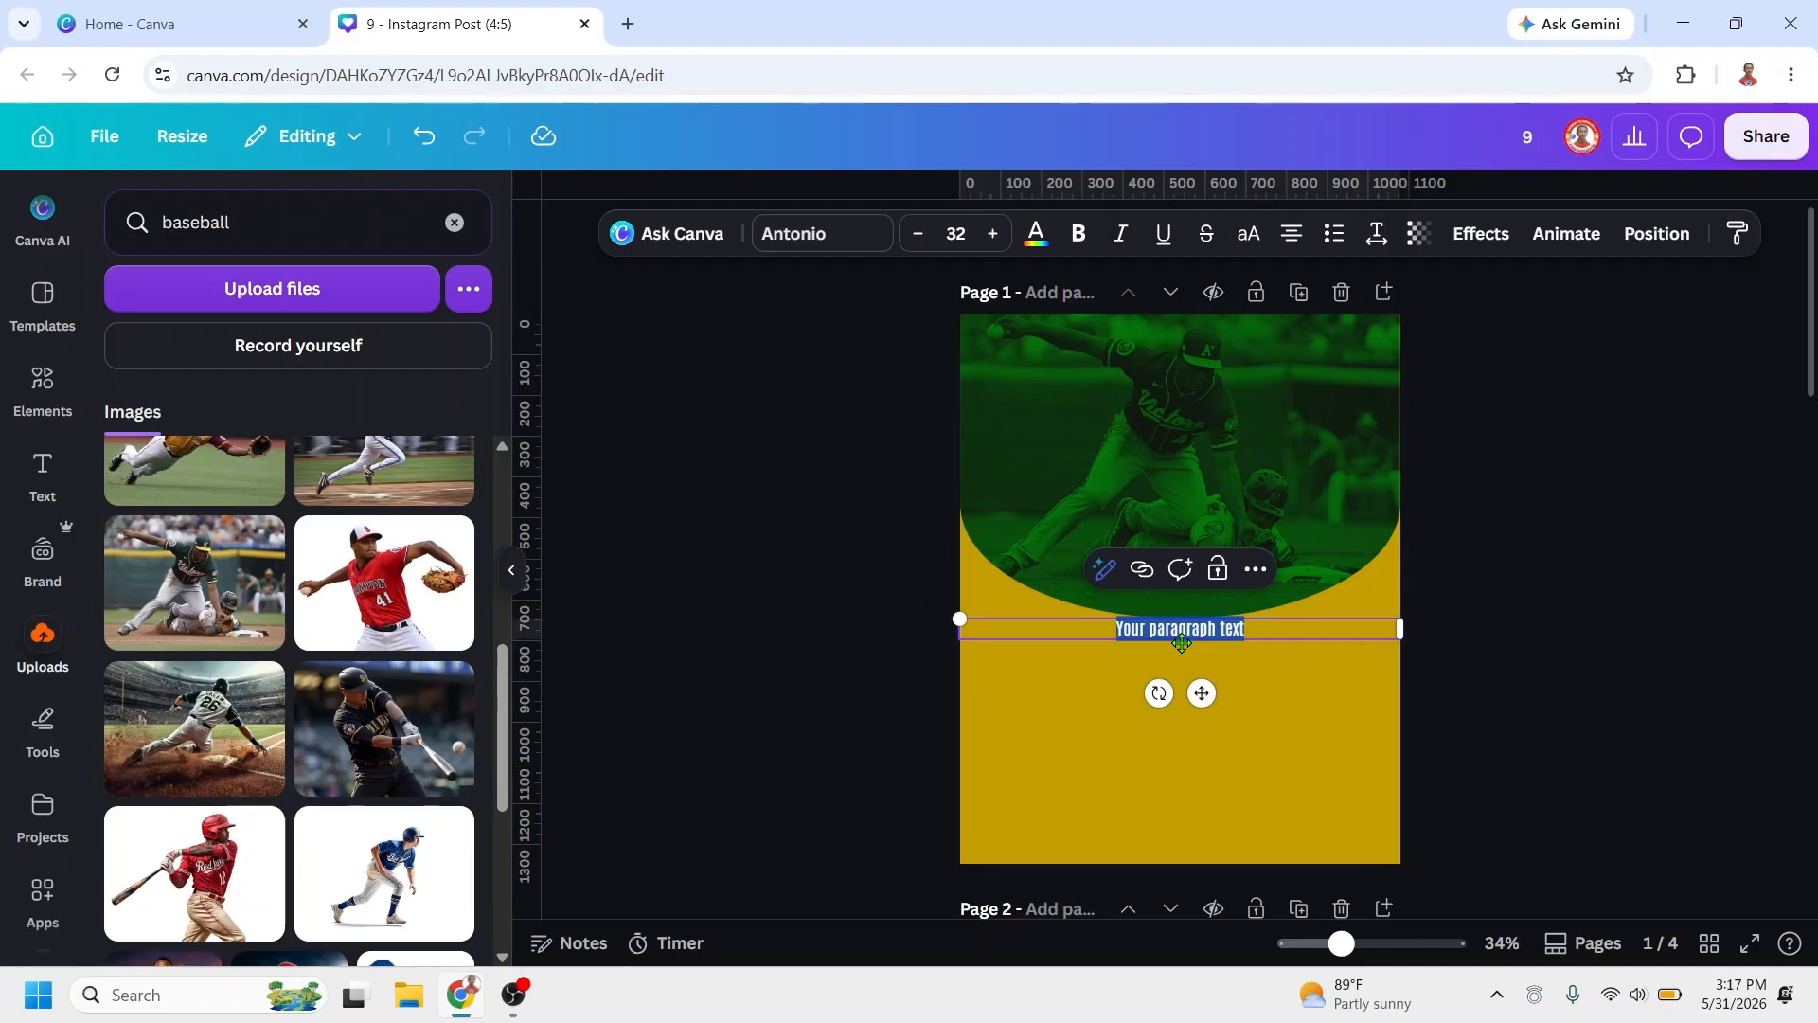
type("9")
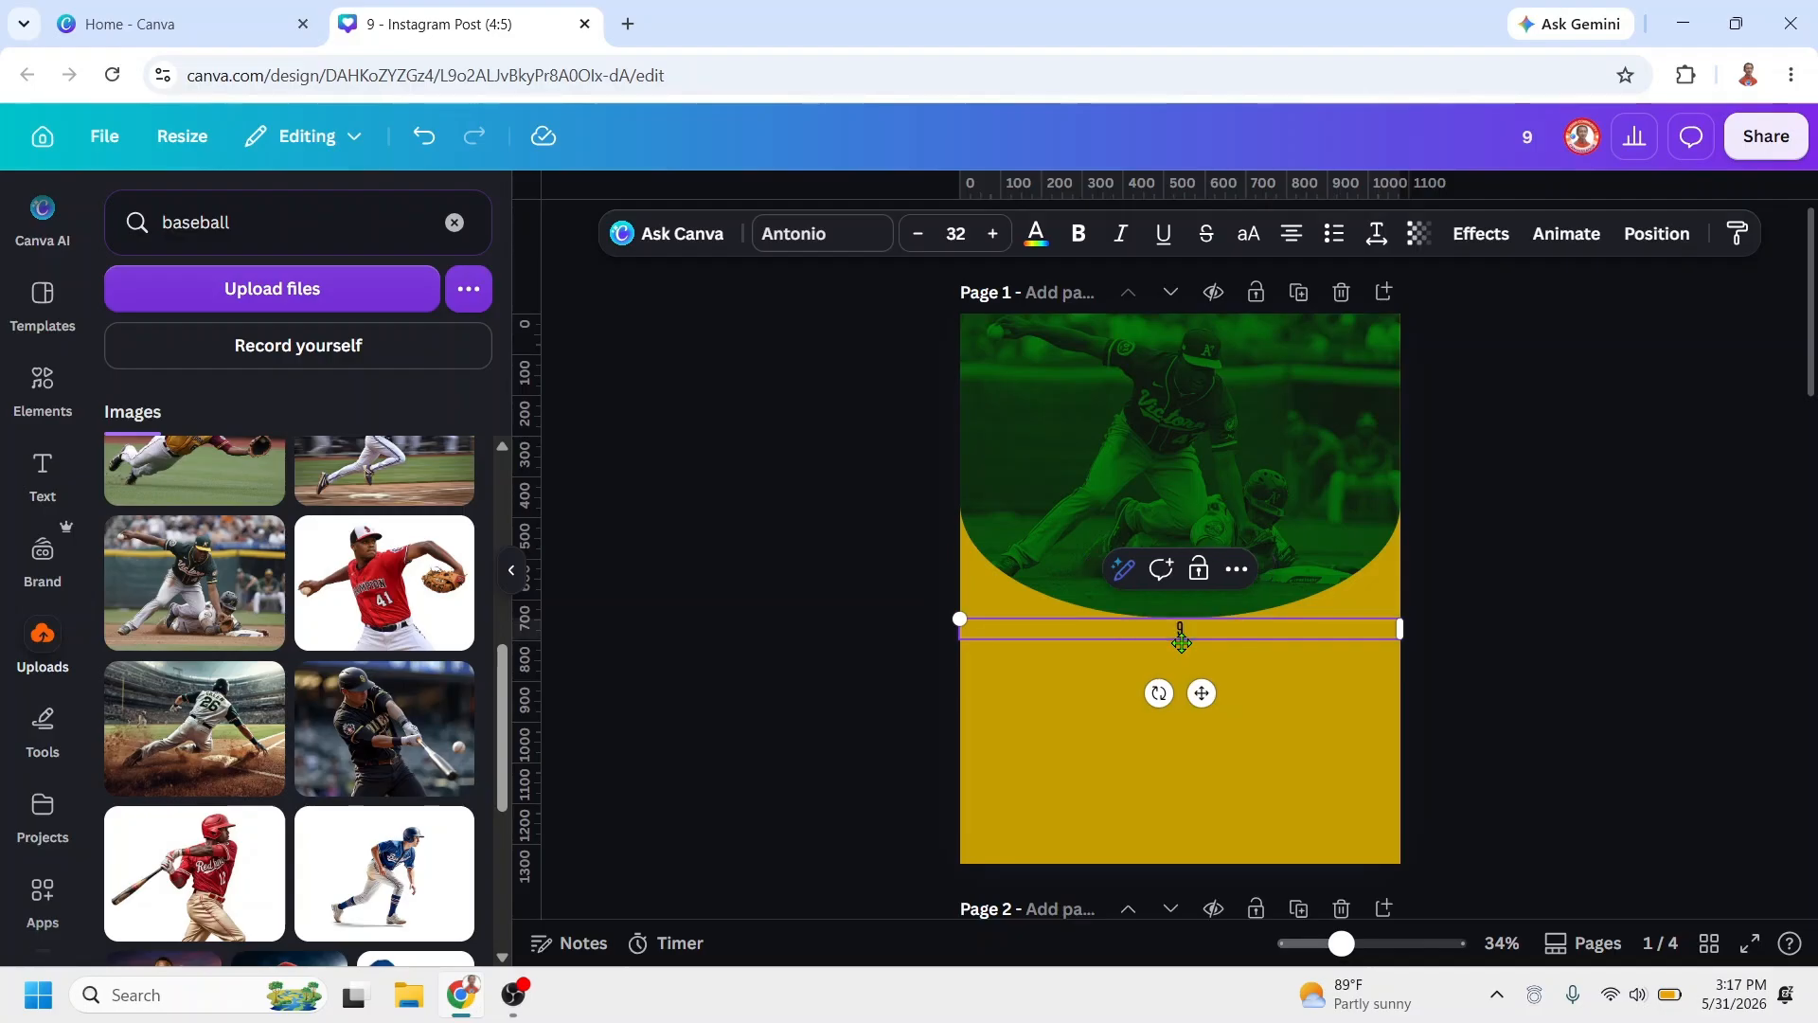
left_click_drag(1404, 621, 1199, 497)
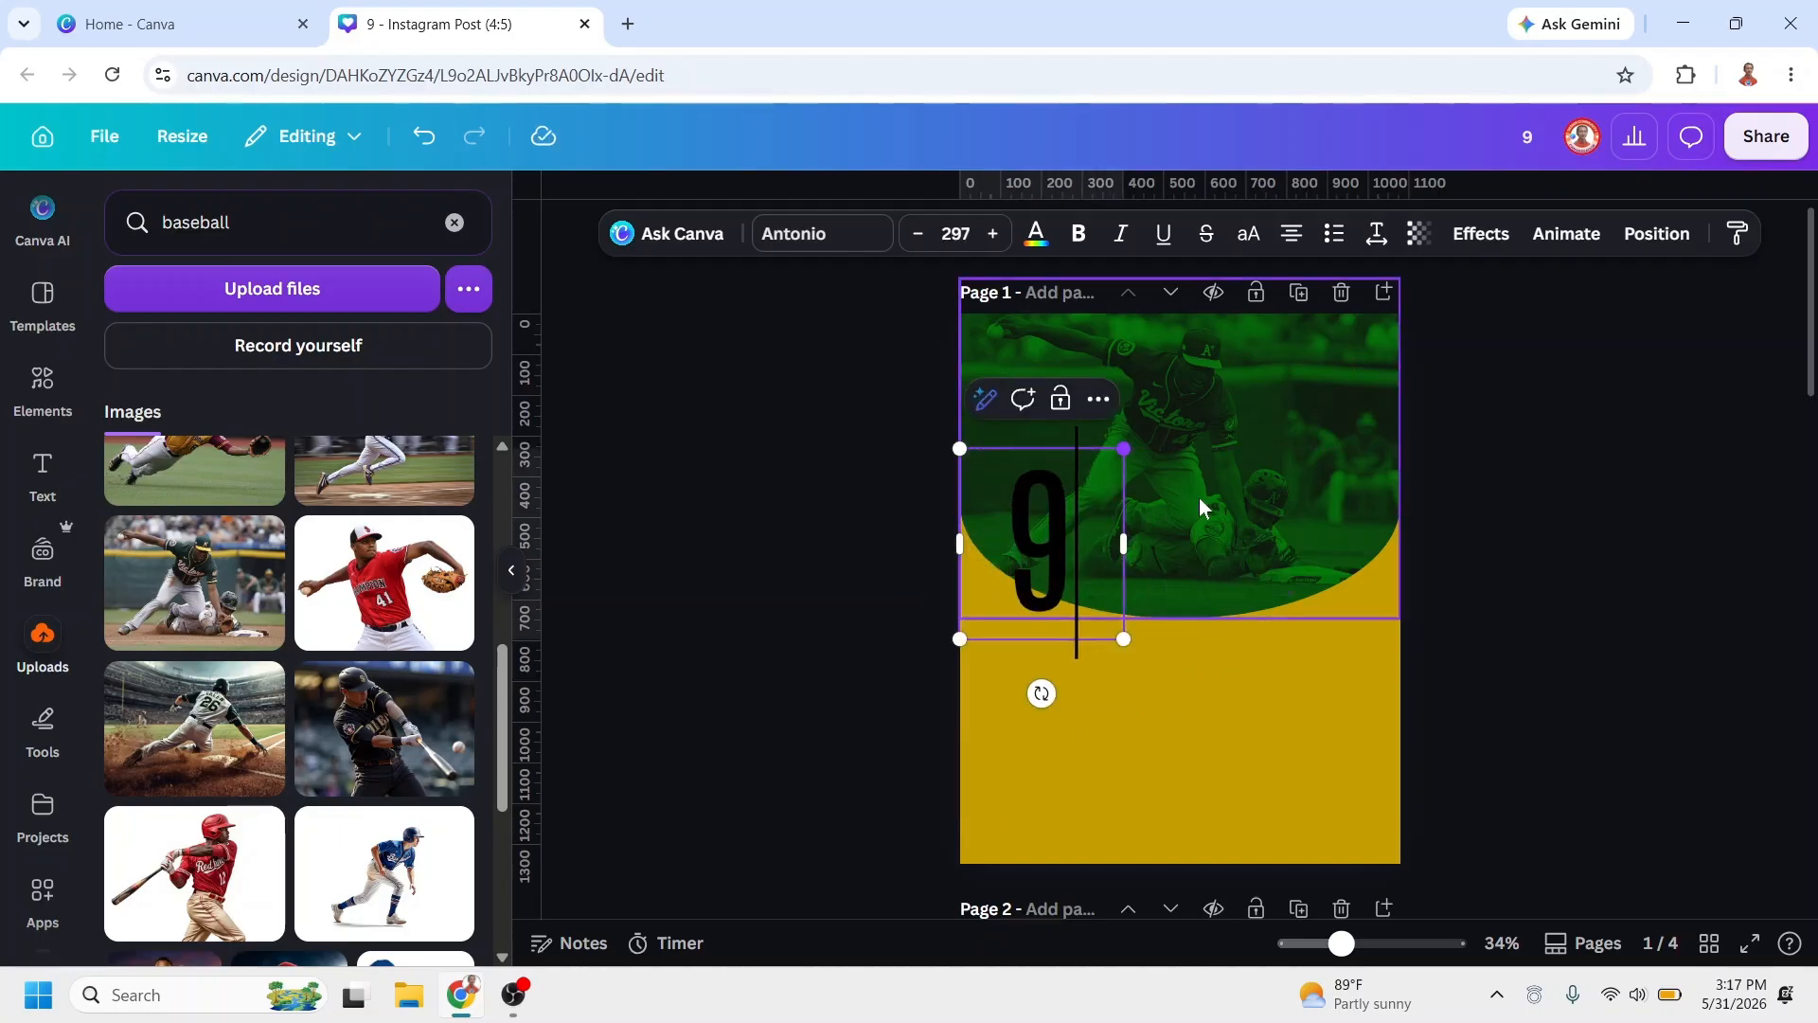
Step: Set the number 9 in the starred font Yearbook Solid and move it near the middle of the framed photo
key("ctrl+a")
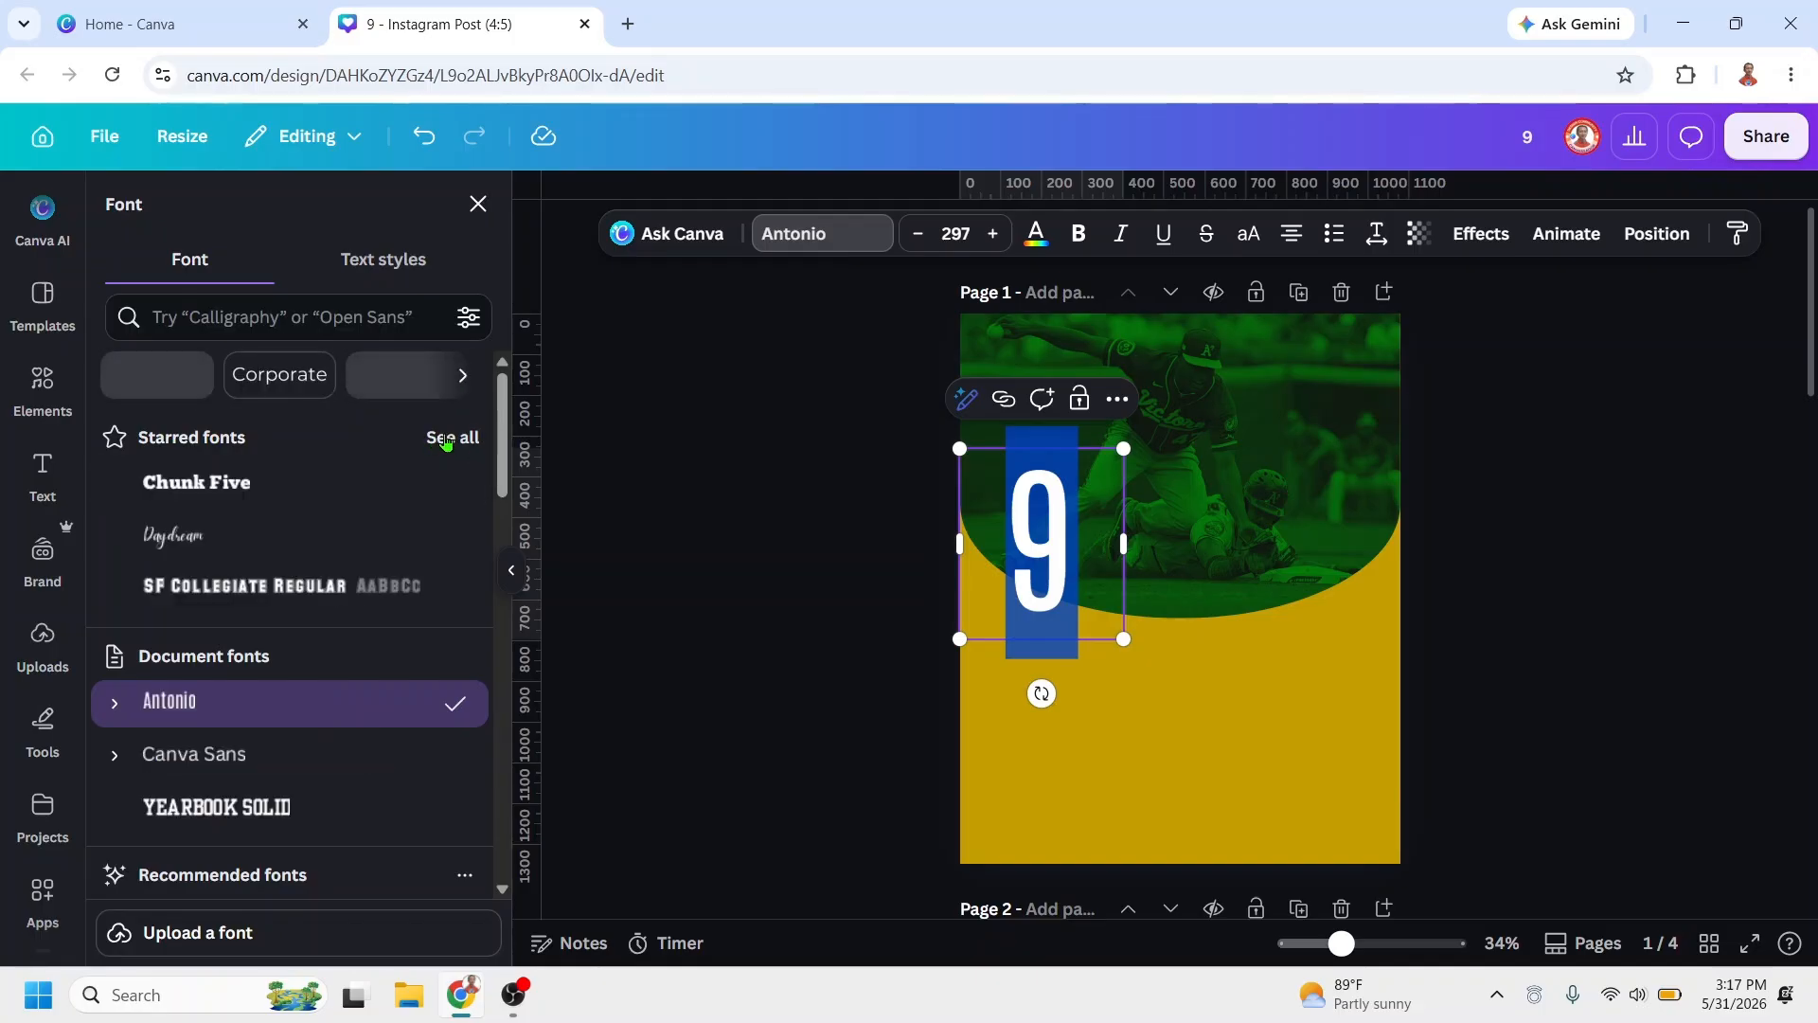
left_click(446, 440)
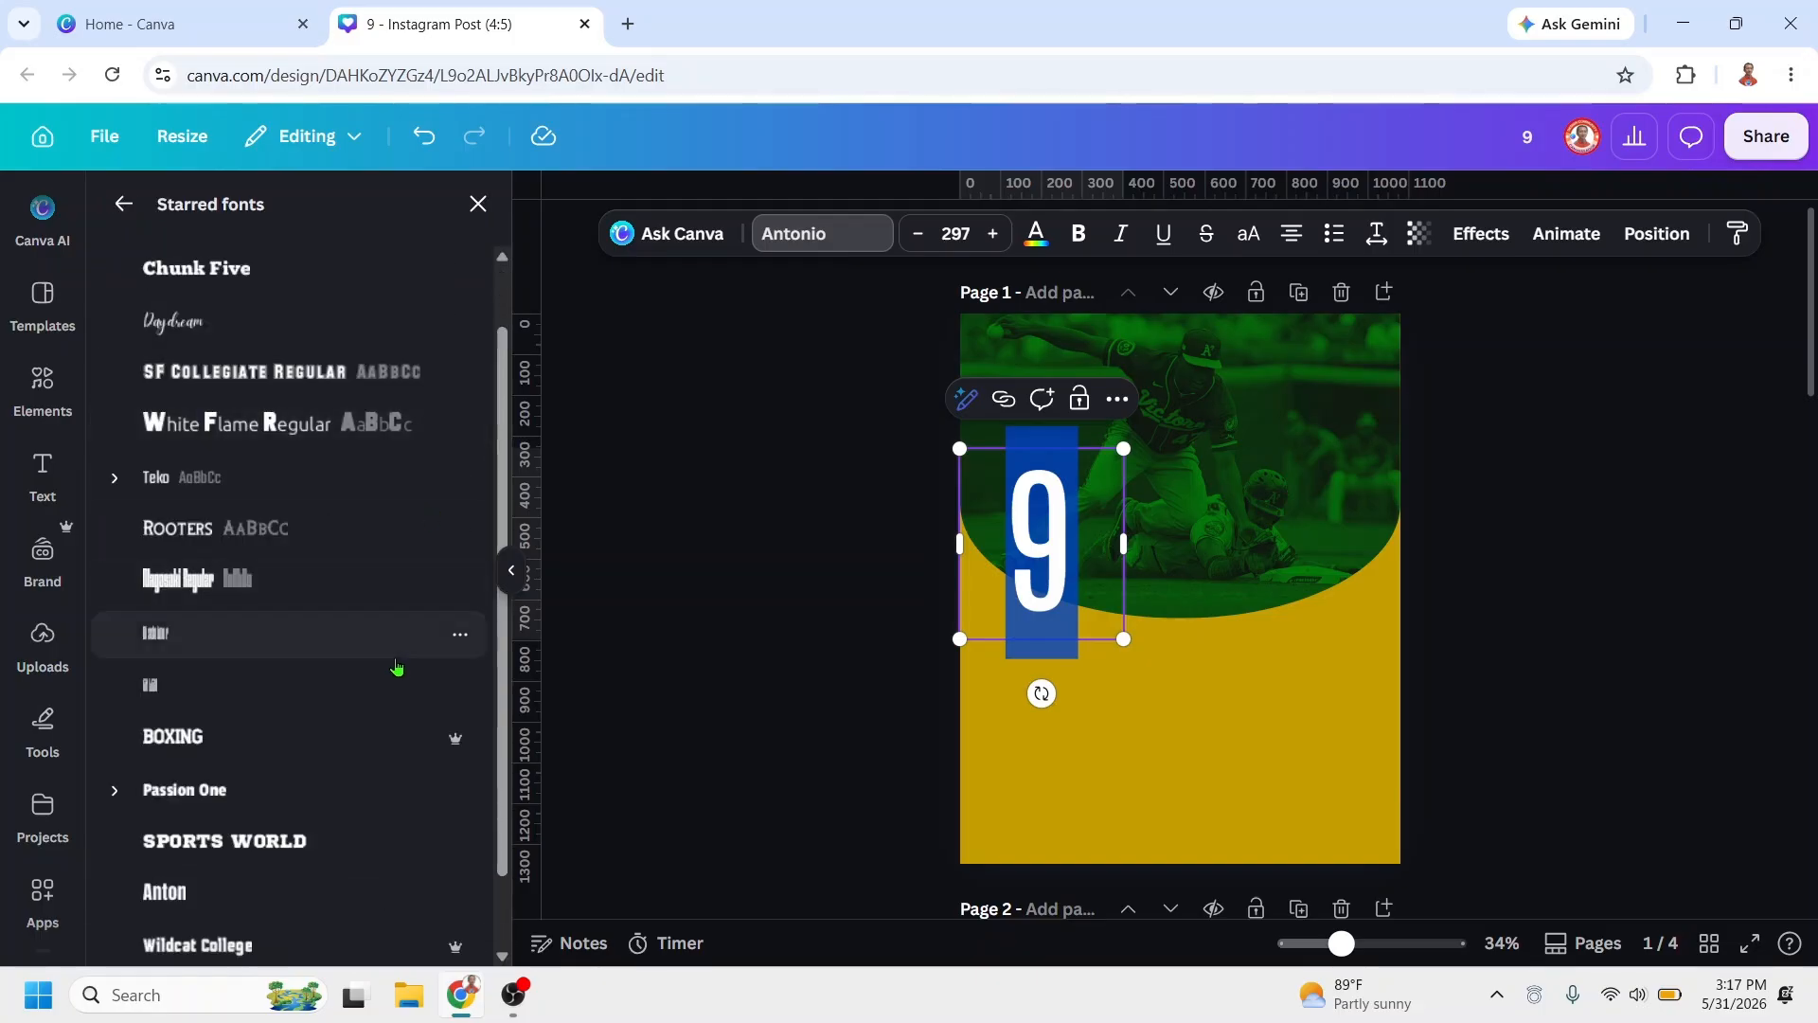
scroll(394, 674, "down", 2)
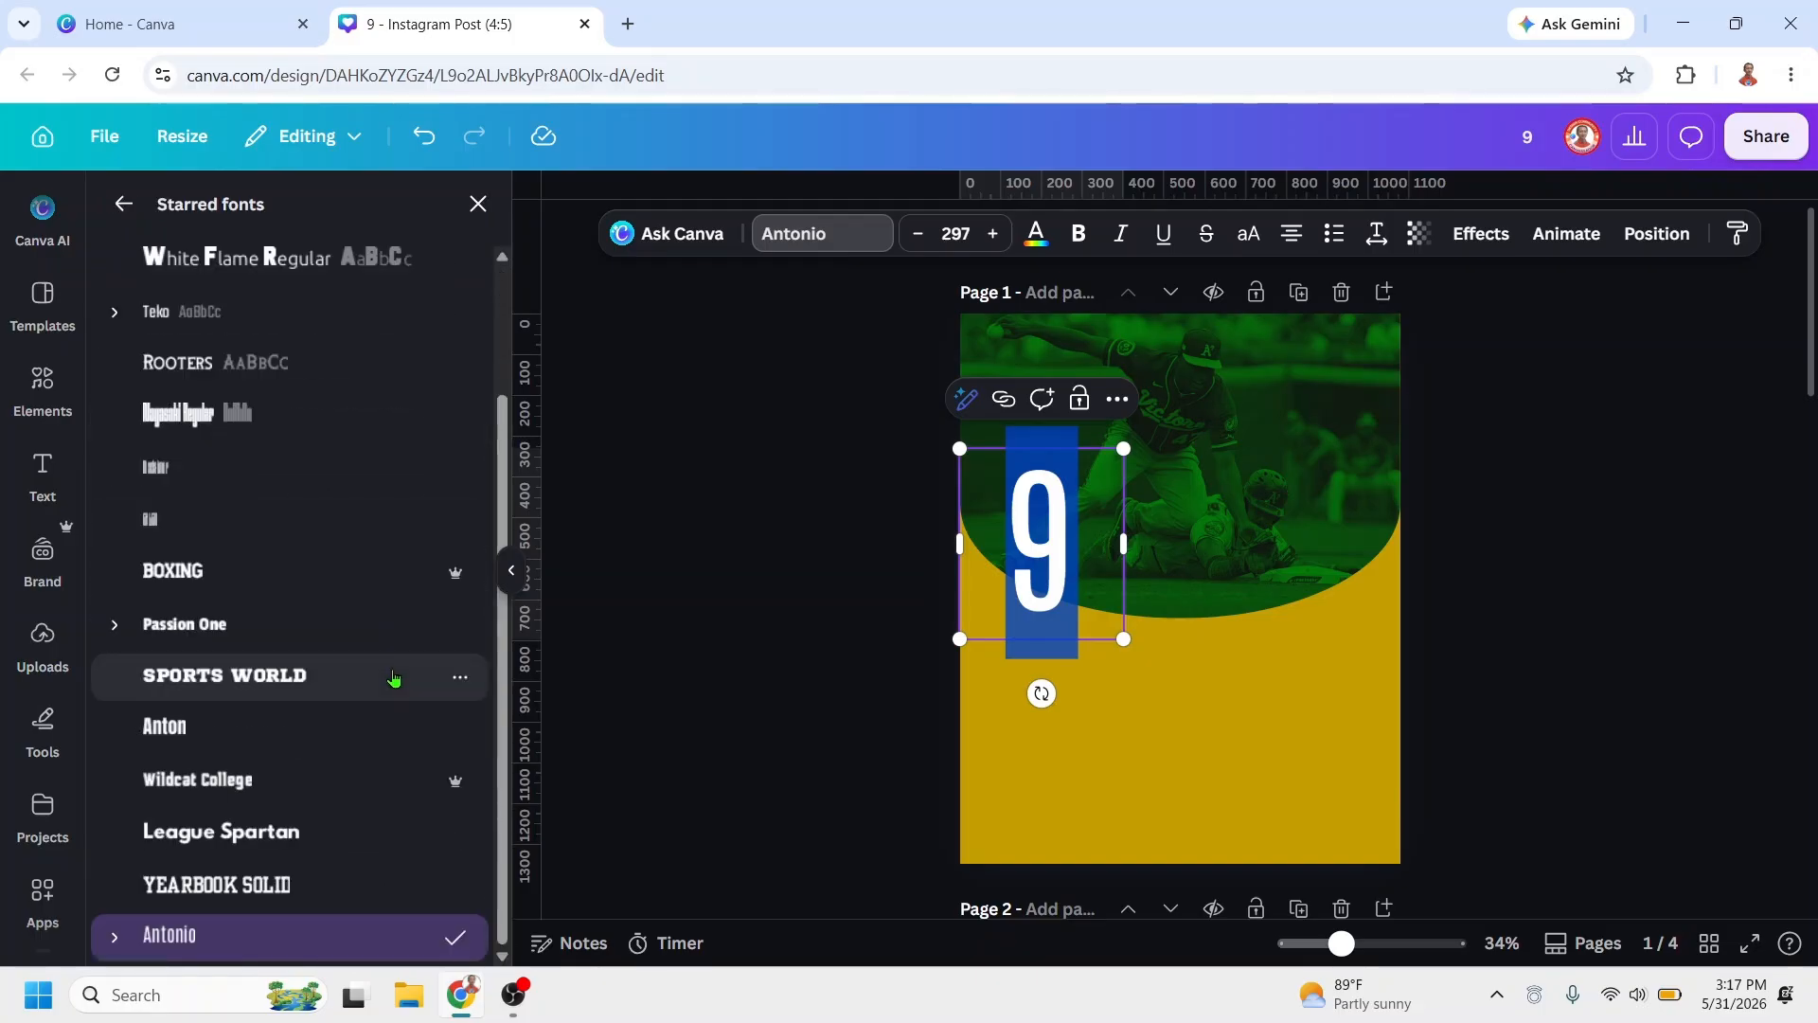
left_click(277, 883)
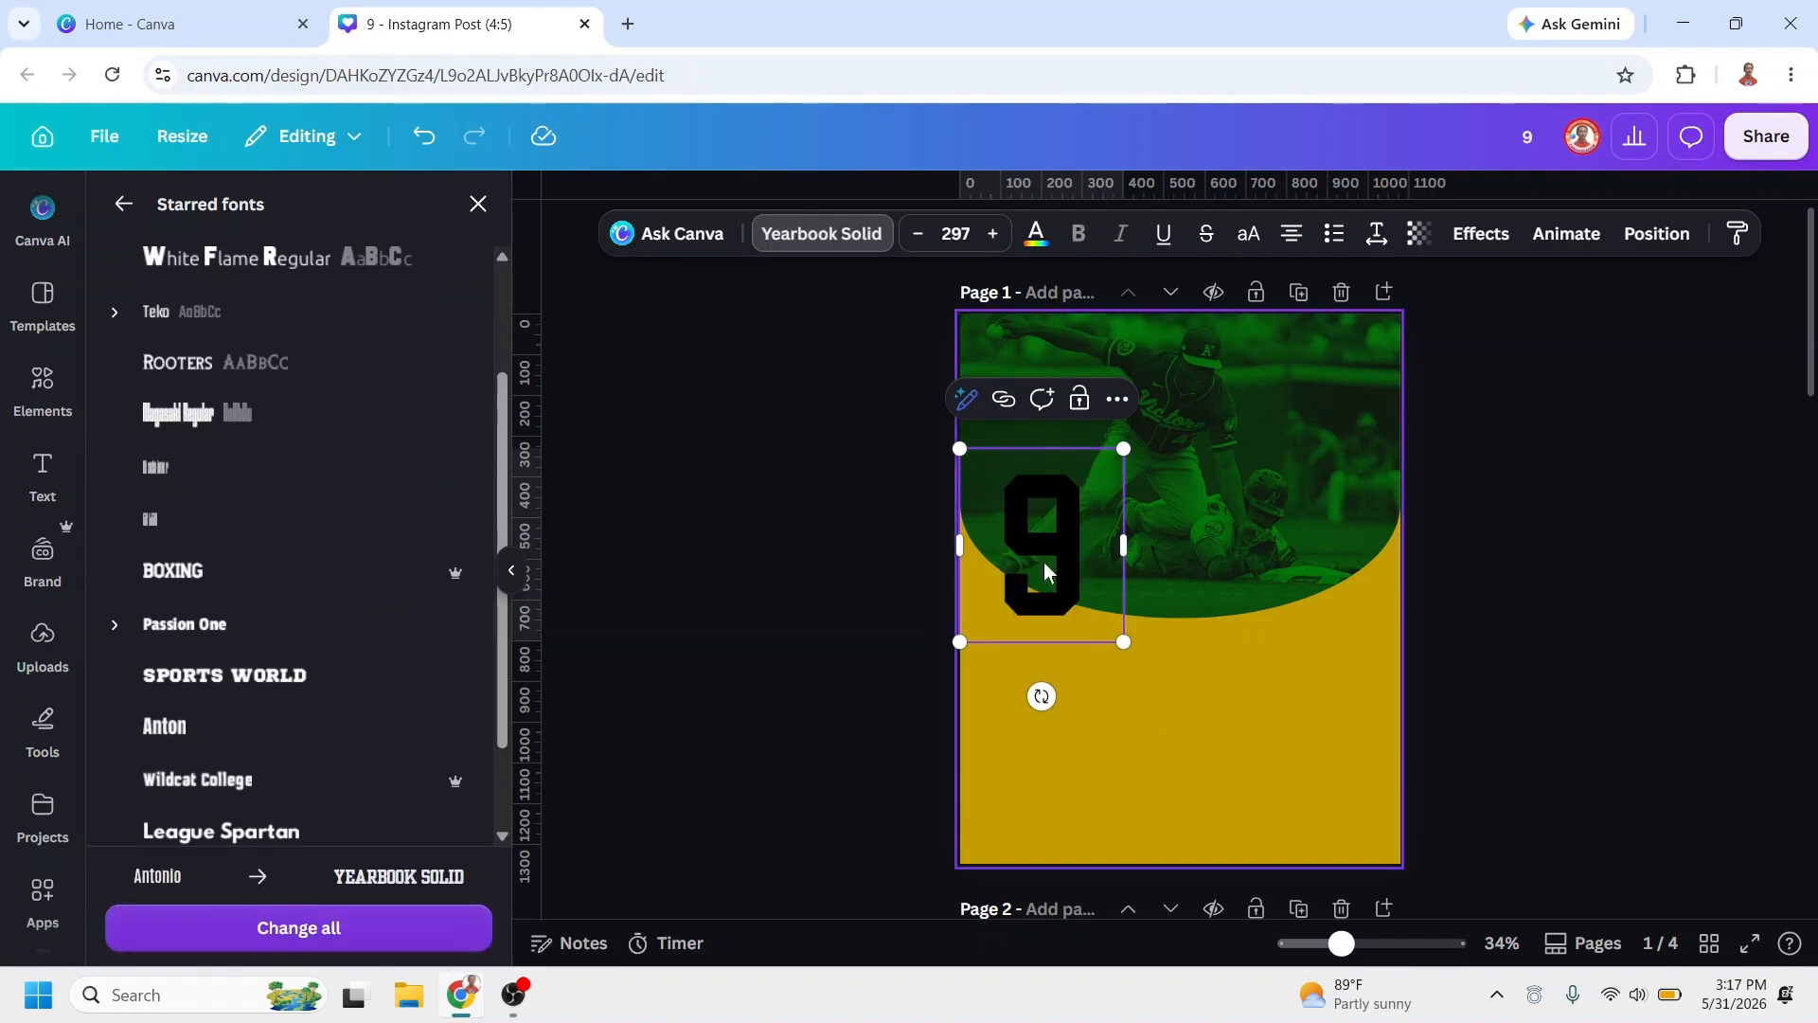
left_click_drag(1047, 571, 1193, 557)
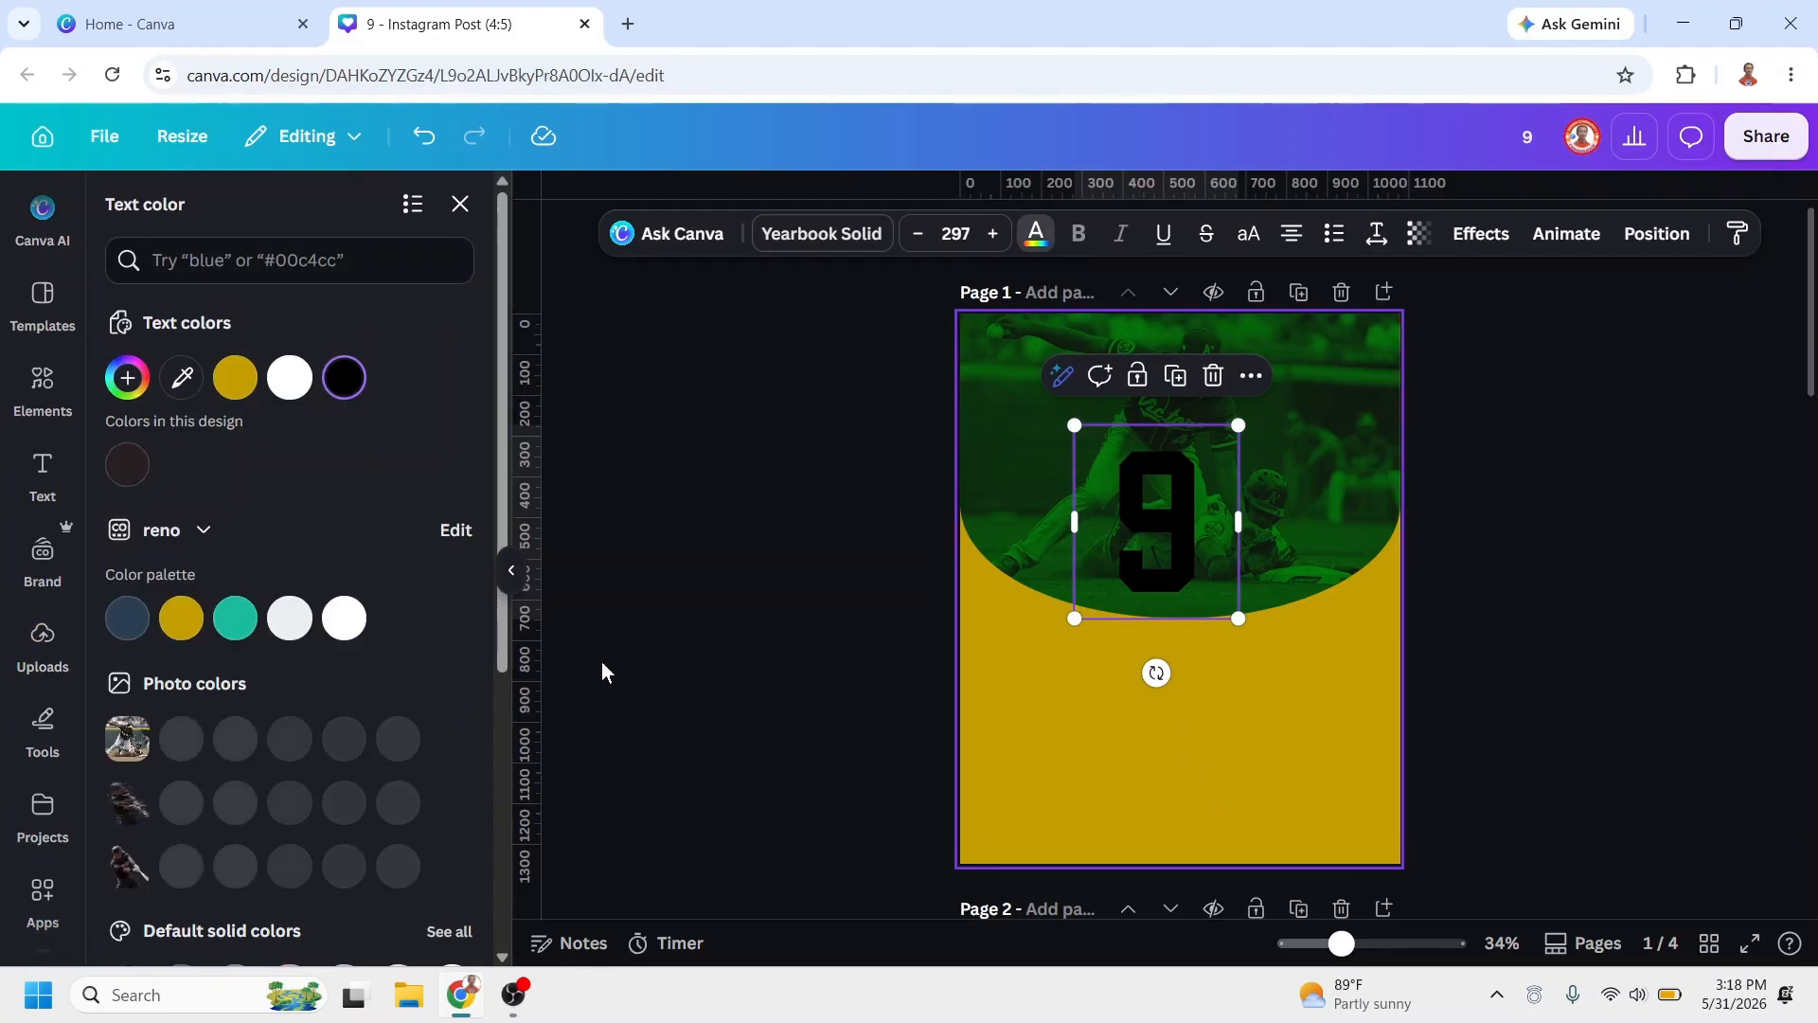
Step: Colour the number 9 gold and add an Outline effect in the same gold, #c39e00
left_click(244, 385)
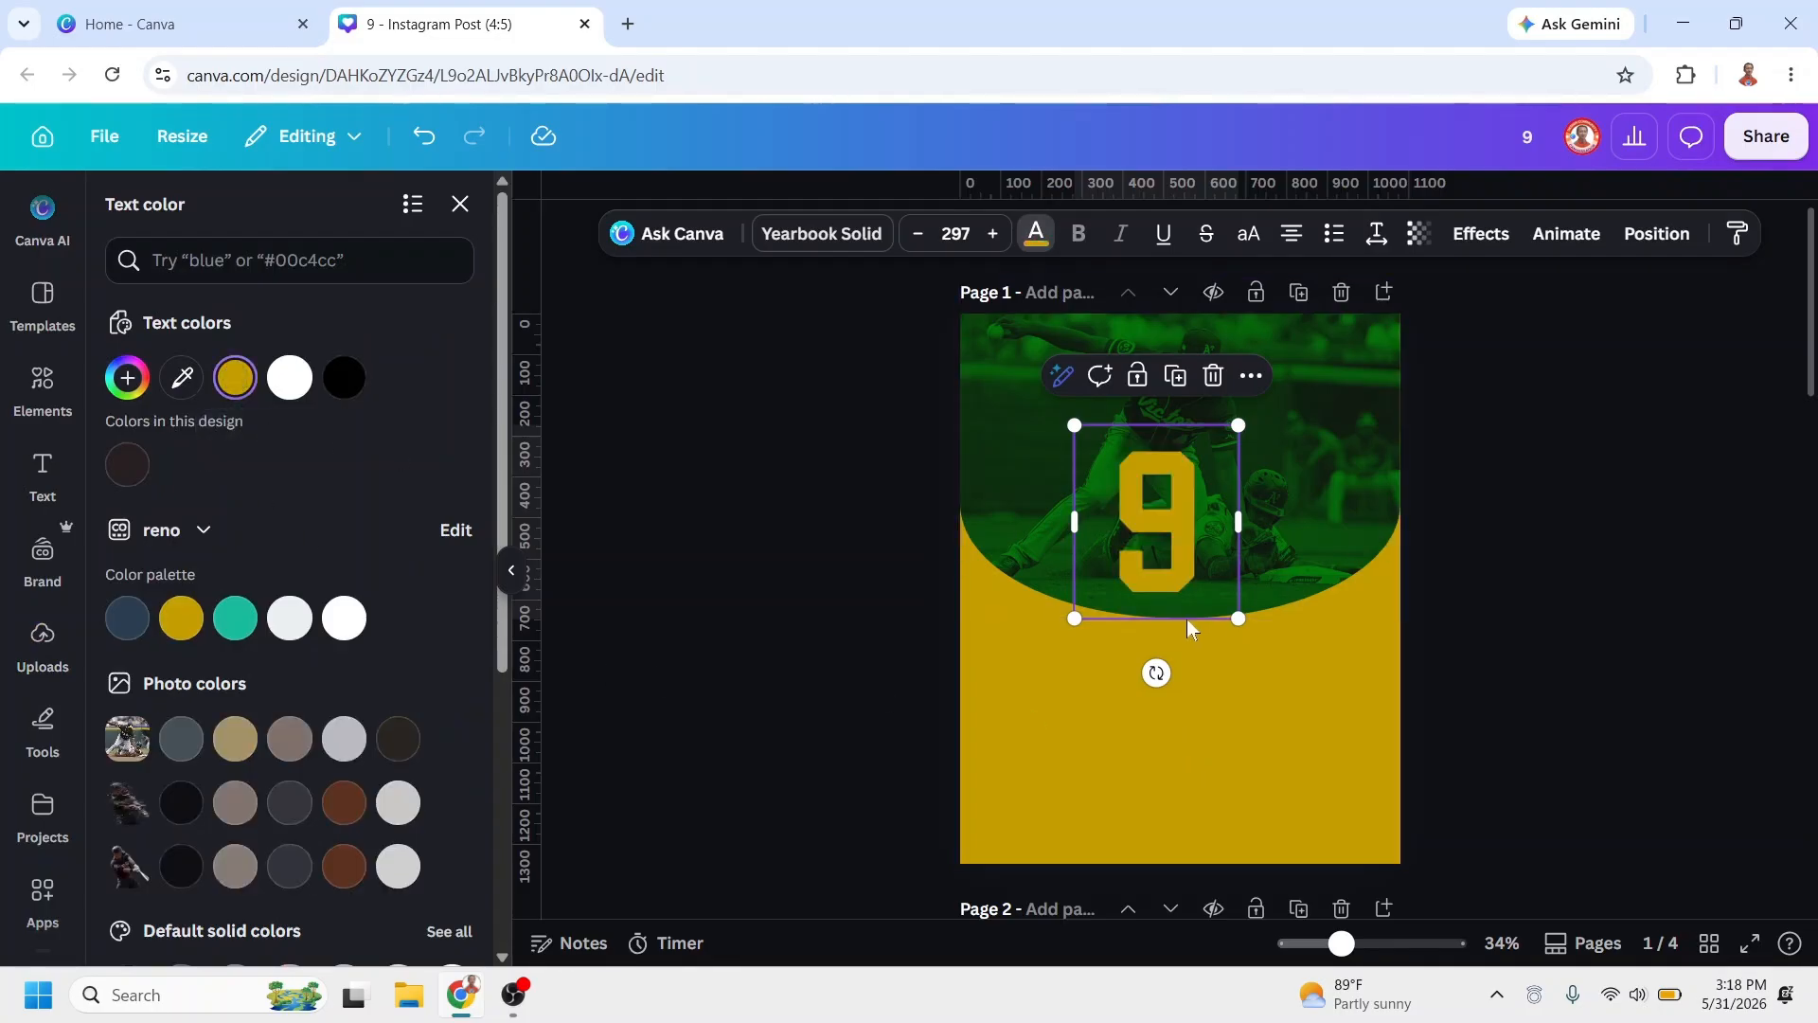
left_click(1483, 237)
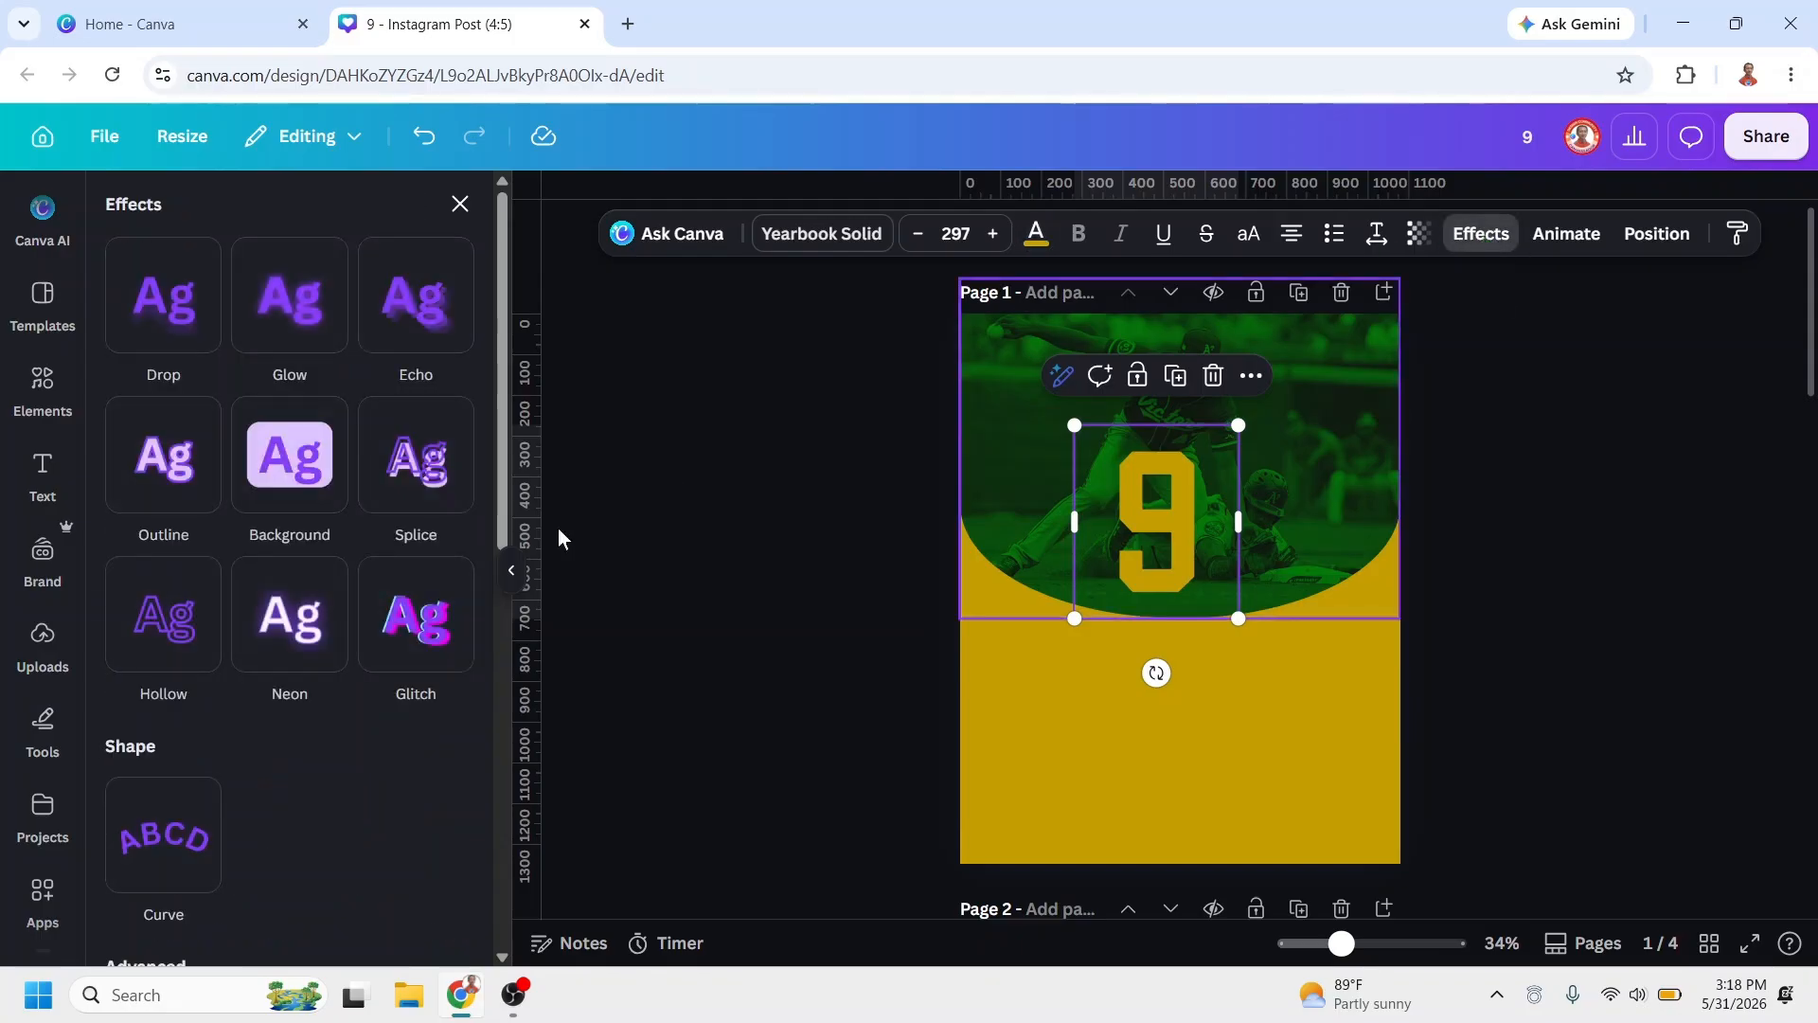
left_click(167, 469)
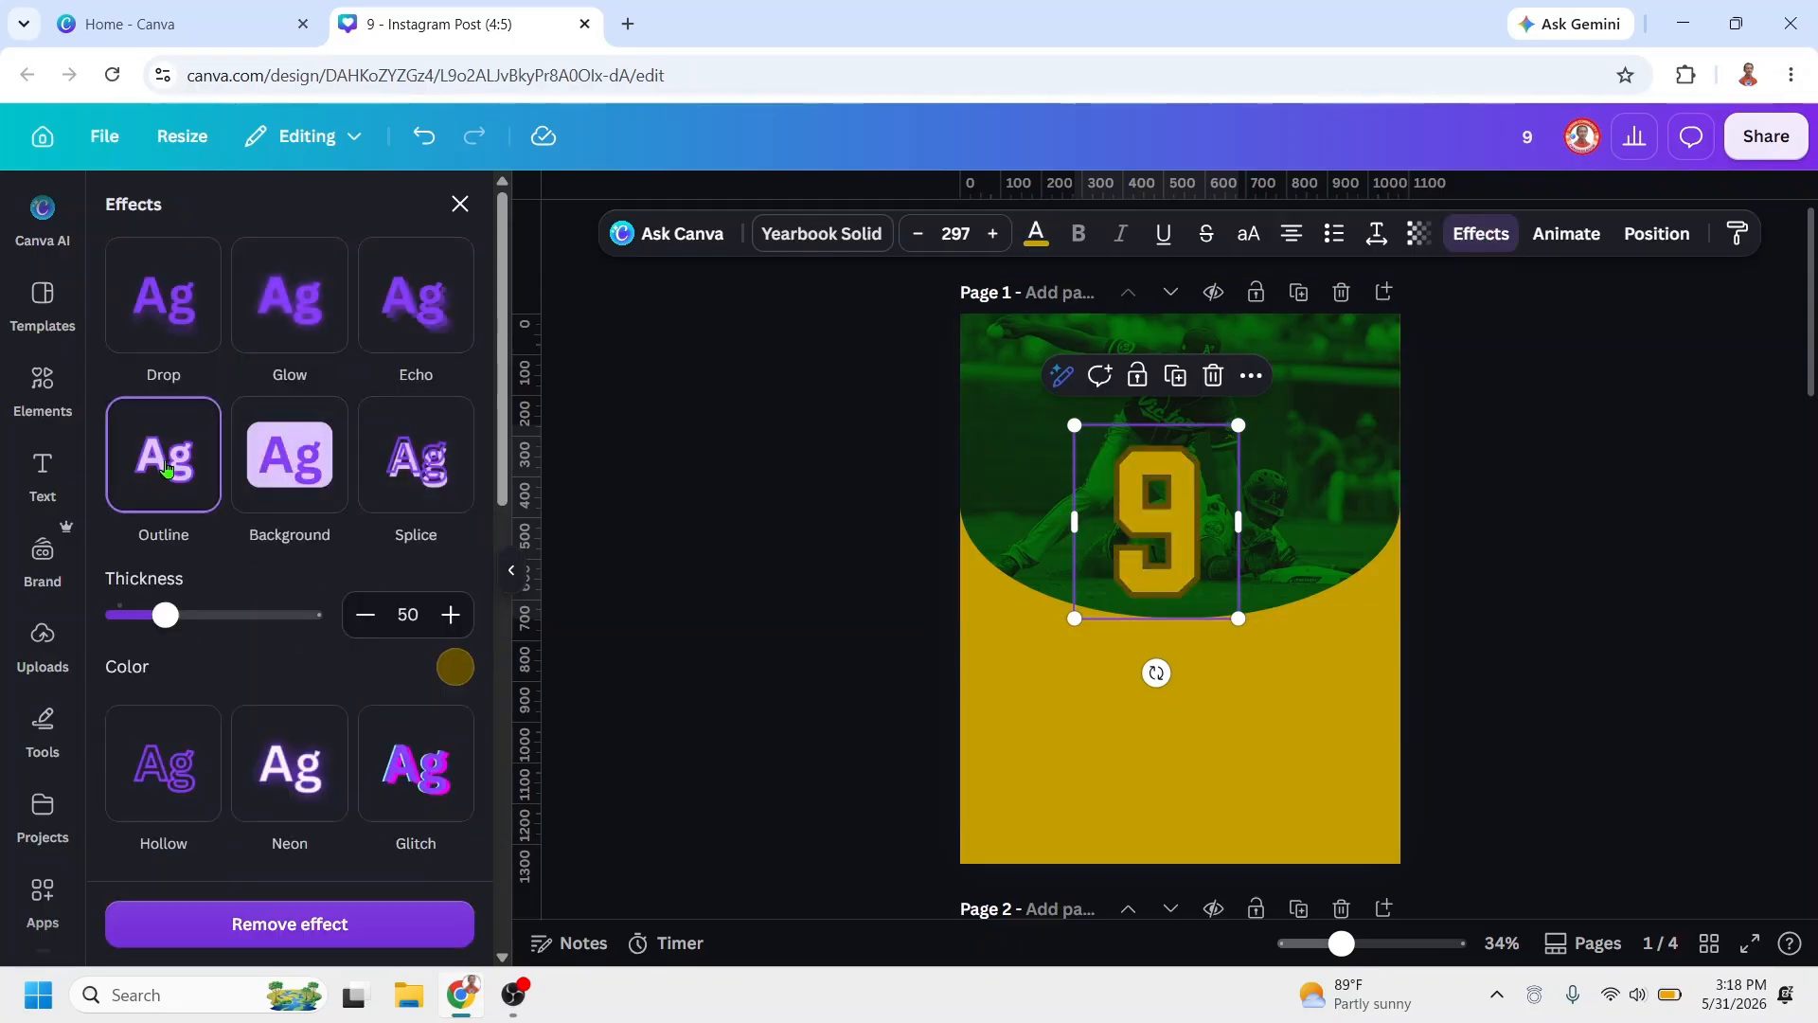
left_click(454, 668)
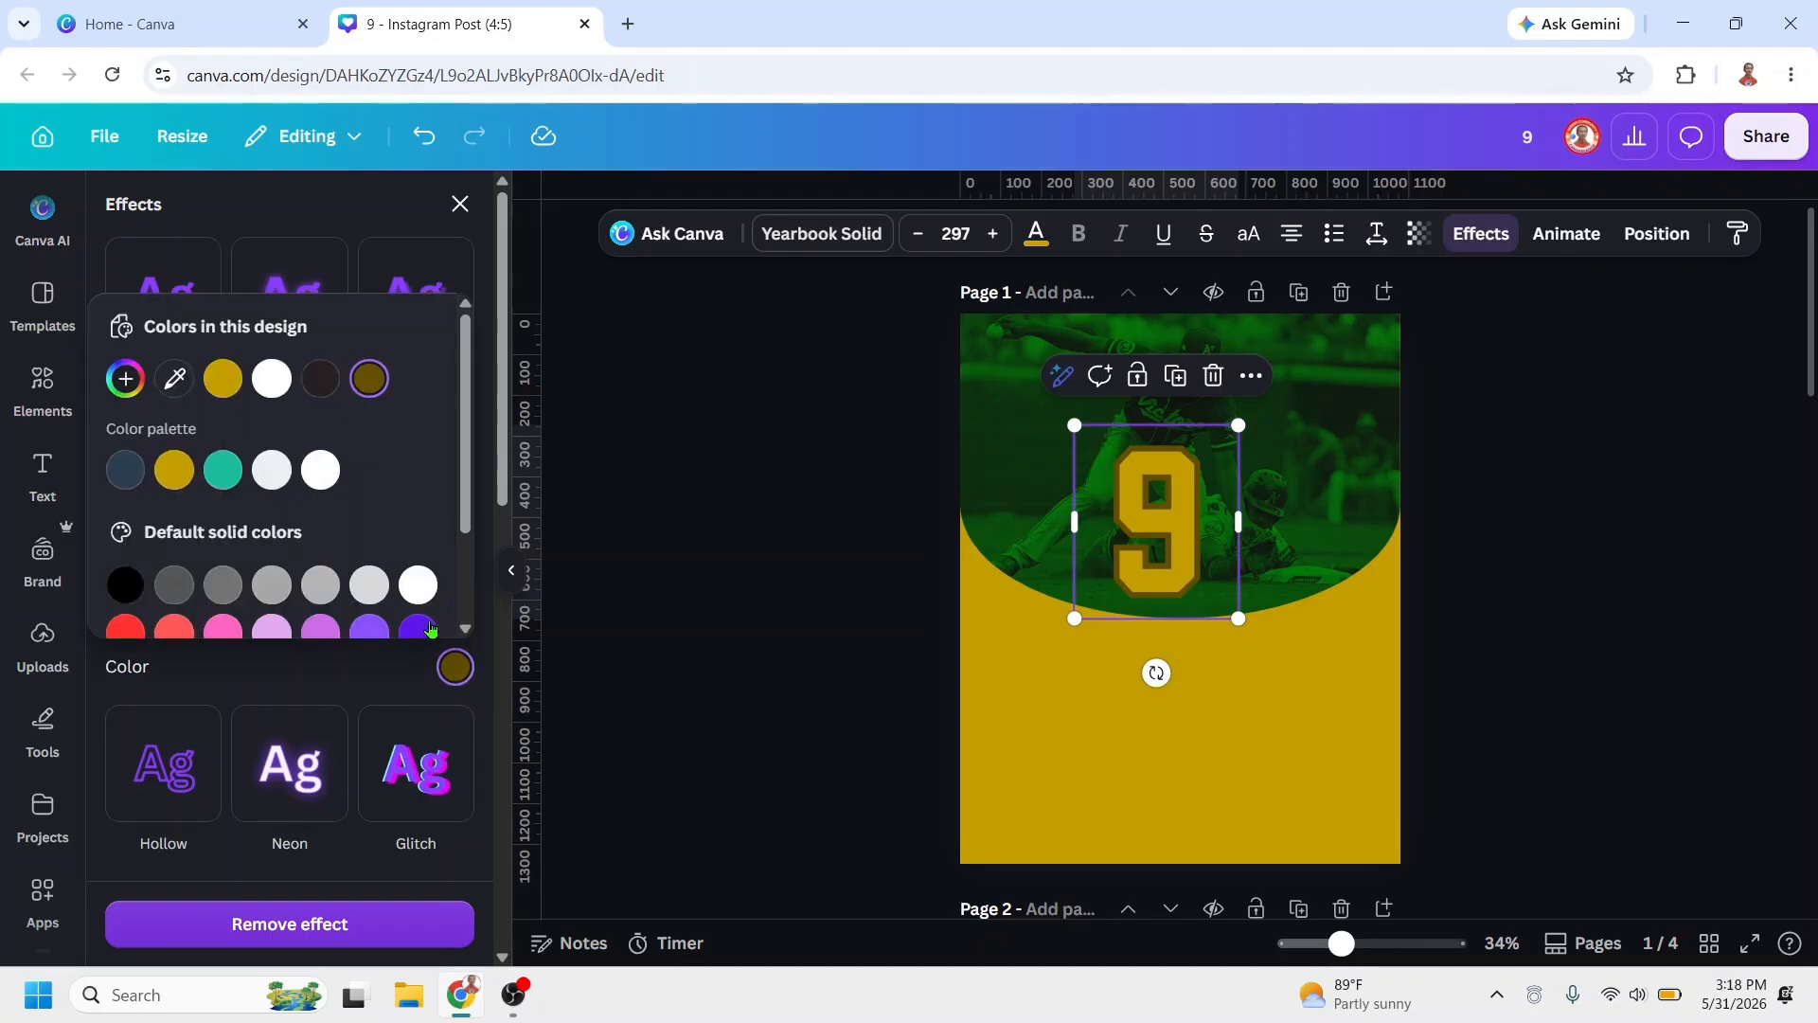
left_click(222, 381)
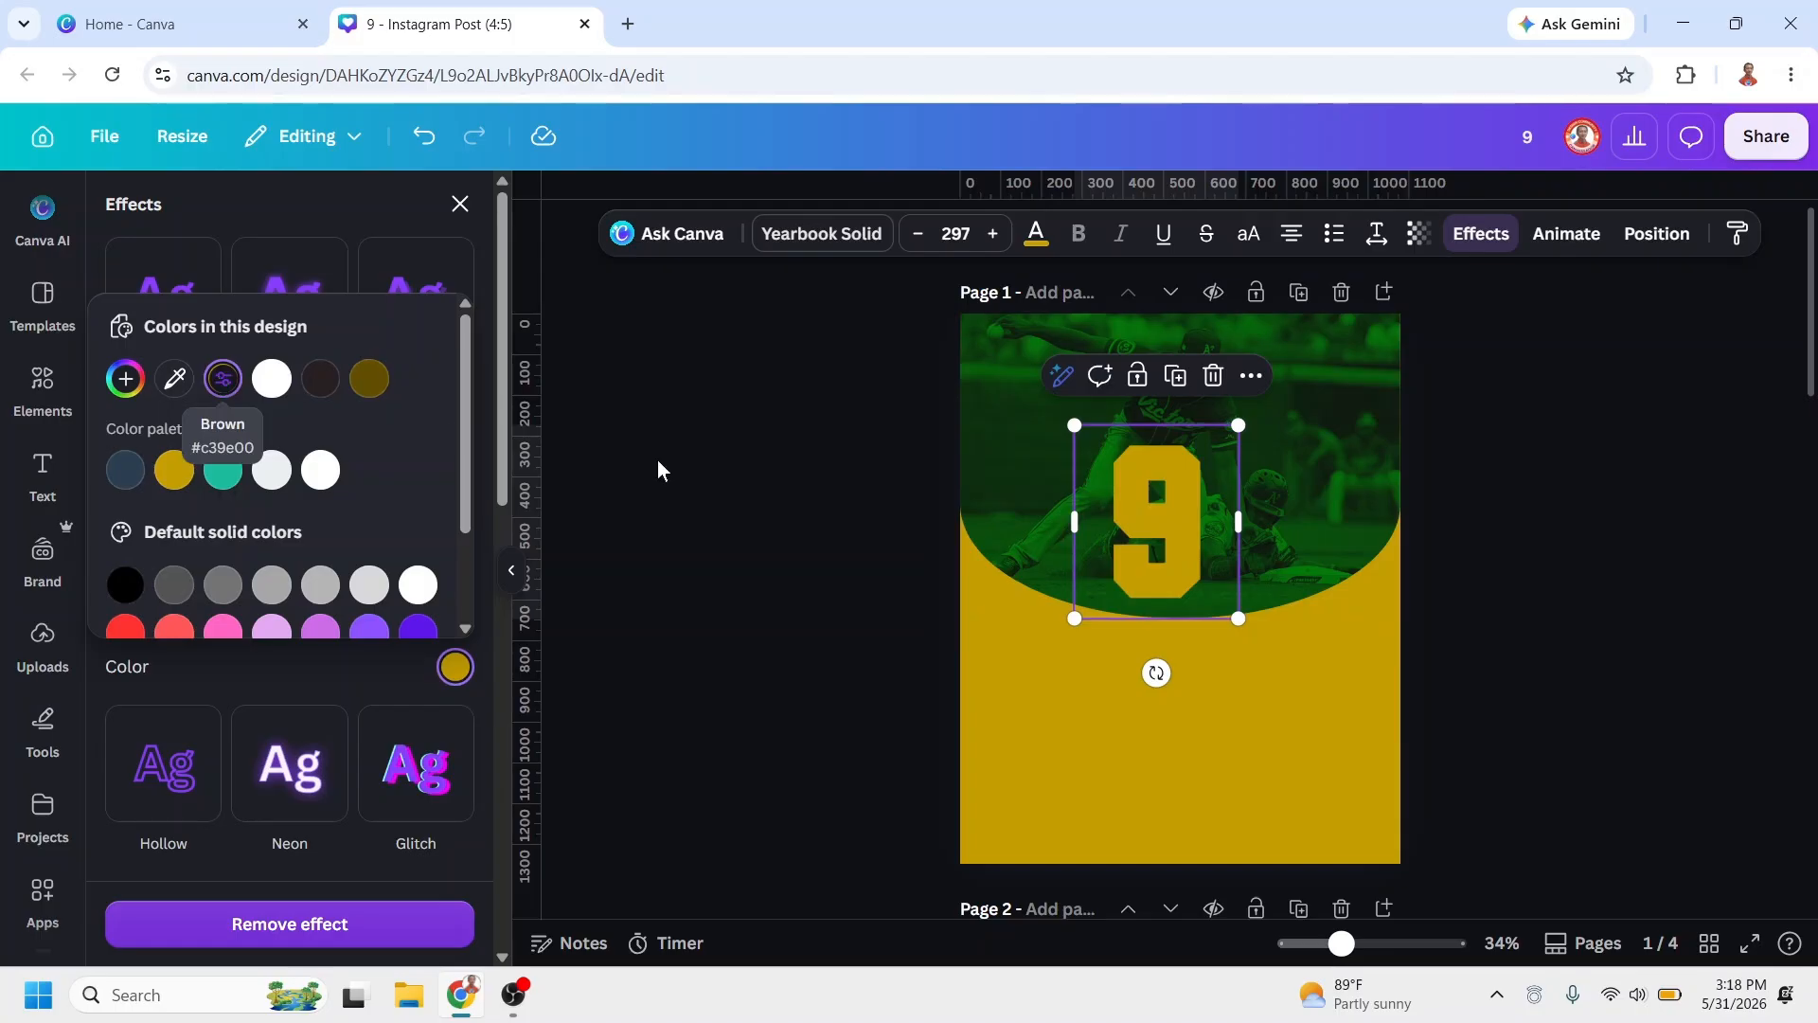
Step: Enlarge the number 9 to almost the full height of the framed photo and centre it horizontally on the page
left_click(1235, 420)
left_click_drag(1258, 406, 1418, 336)
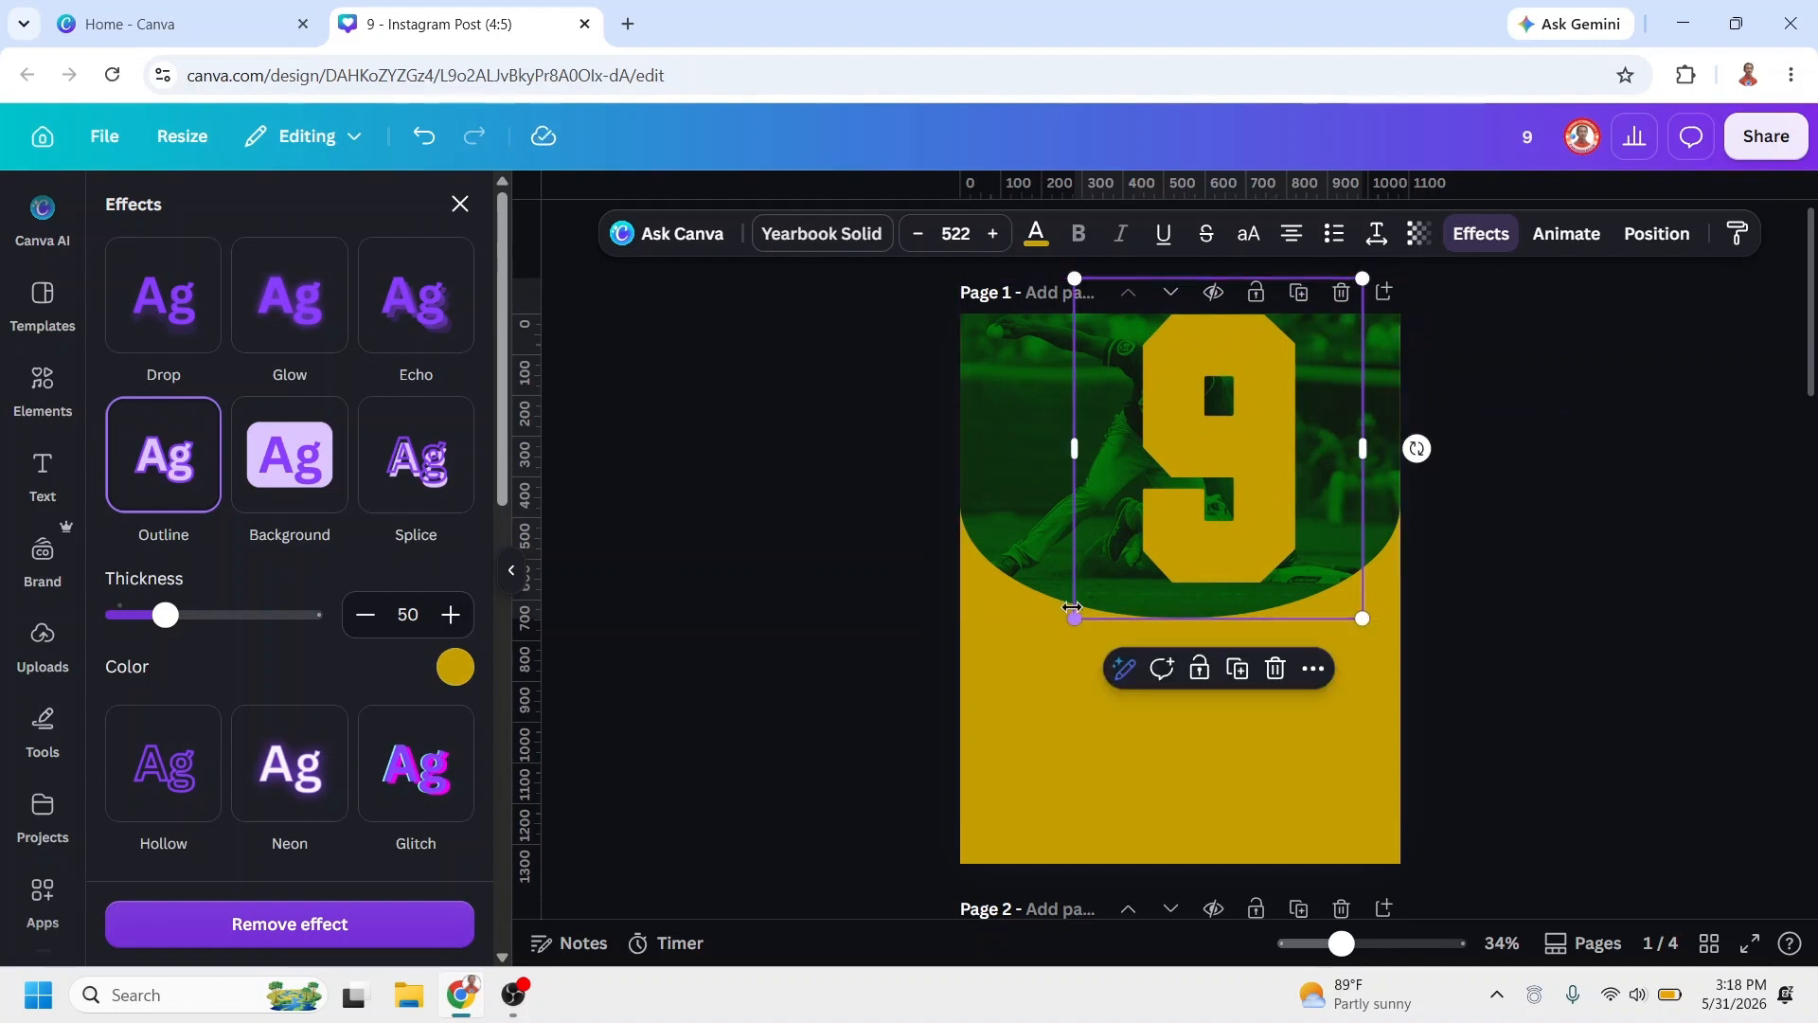
left_click_drag(1074, 619, 1035, 665)
left_click_drag(1232, 582, 1210, 582)
Step: Enlarge the green photo inside its frame and shift it upward, keeping the new crop
left_click(1382, 377)
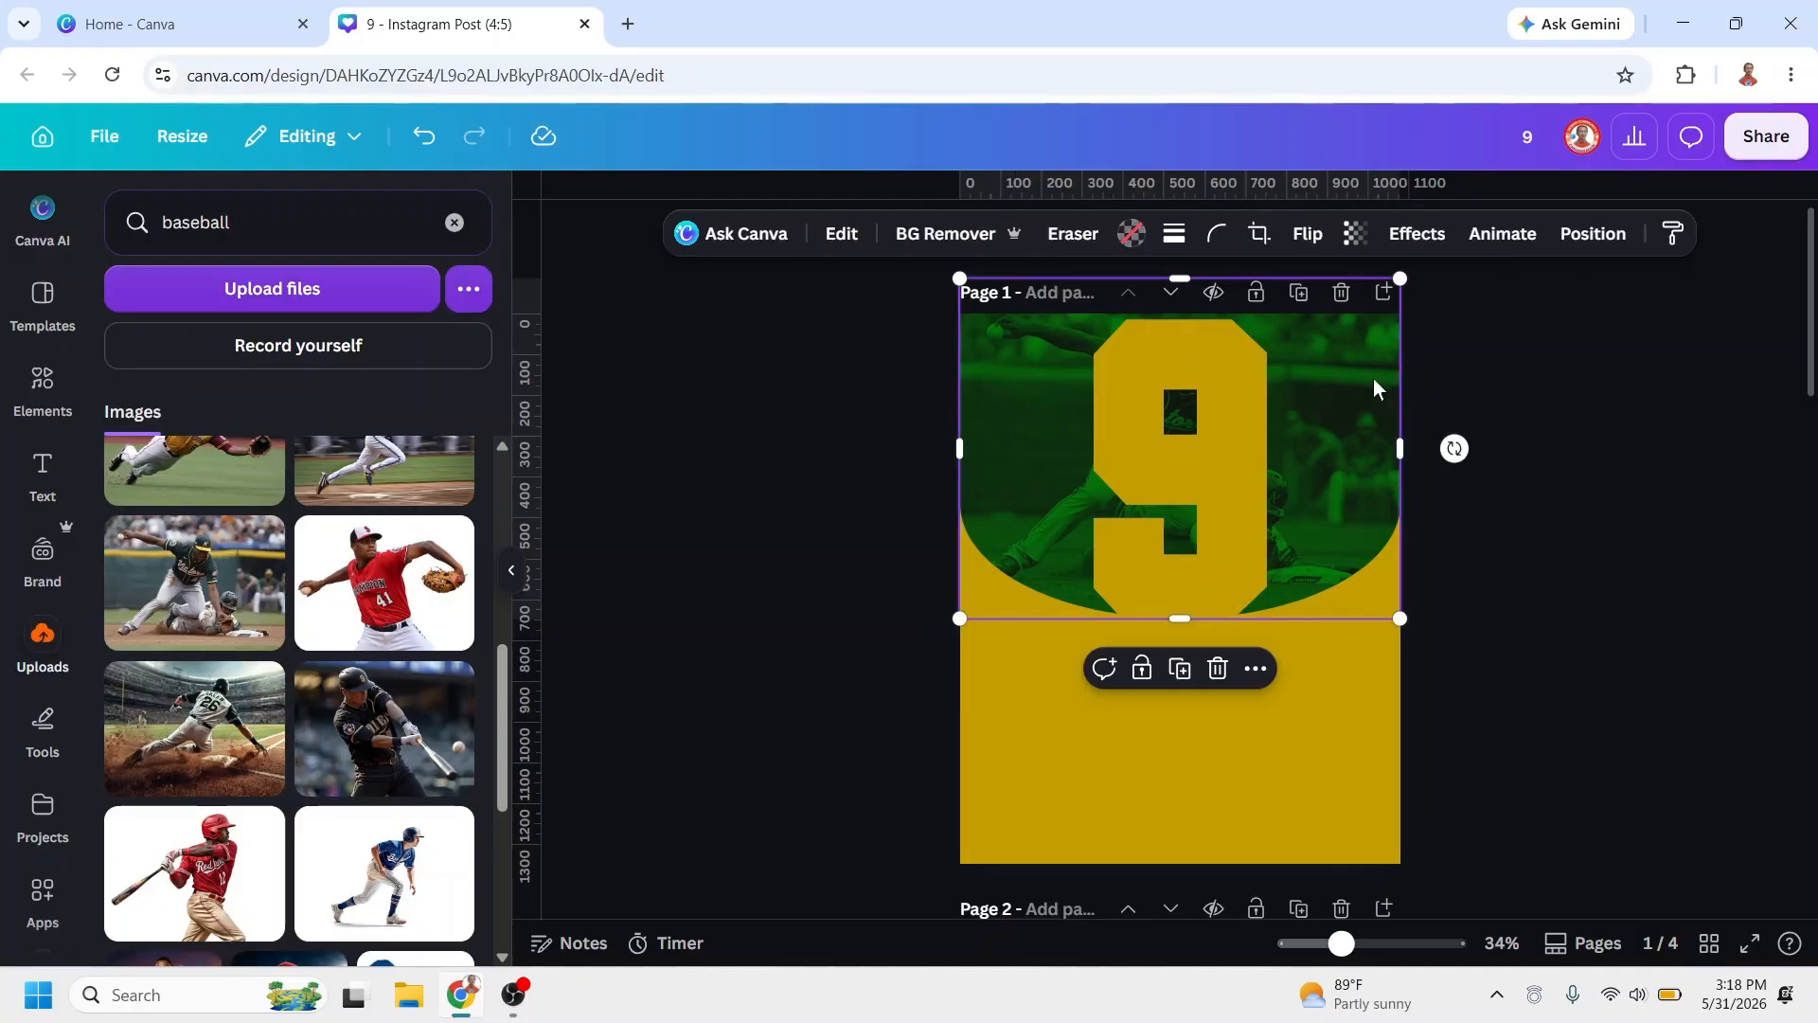
double_click(1373, 378)
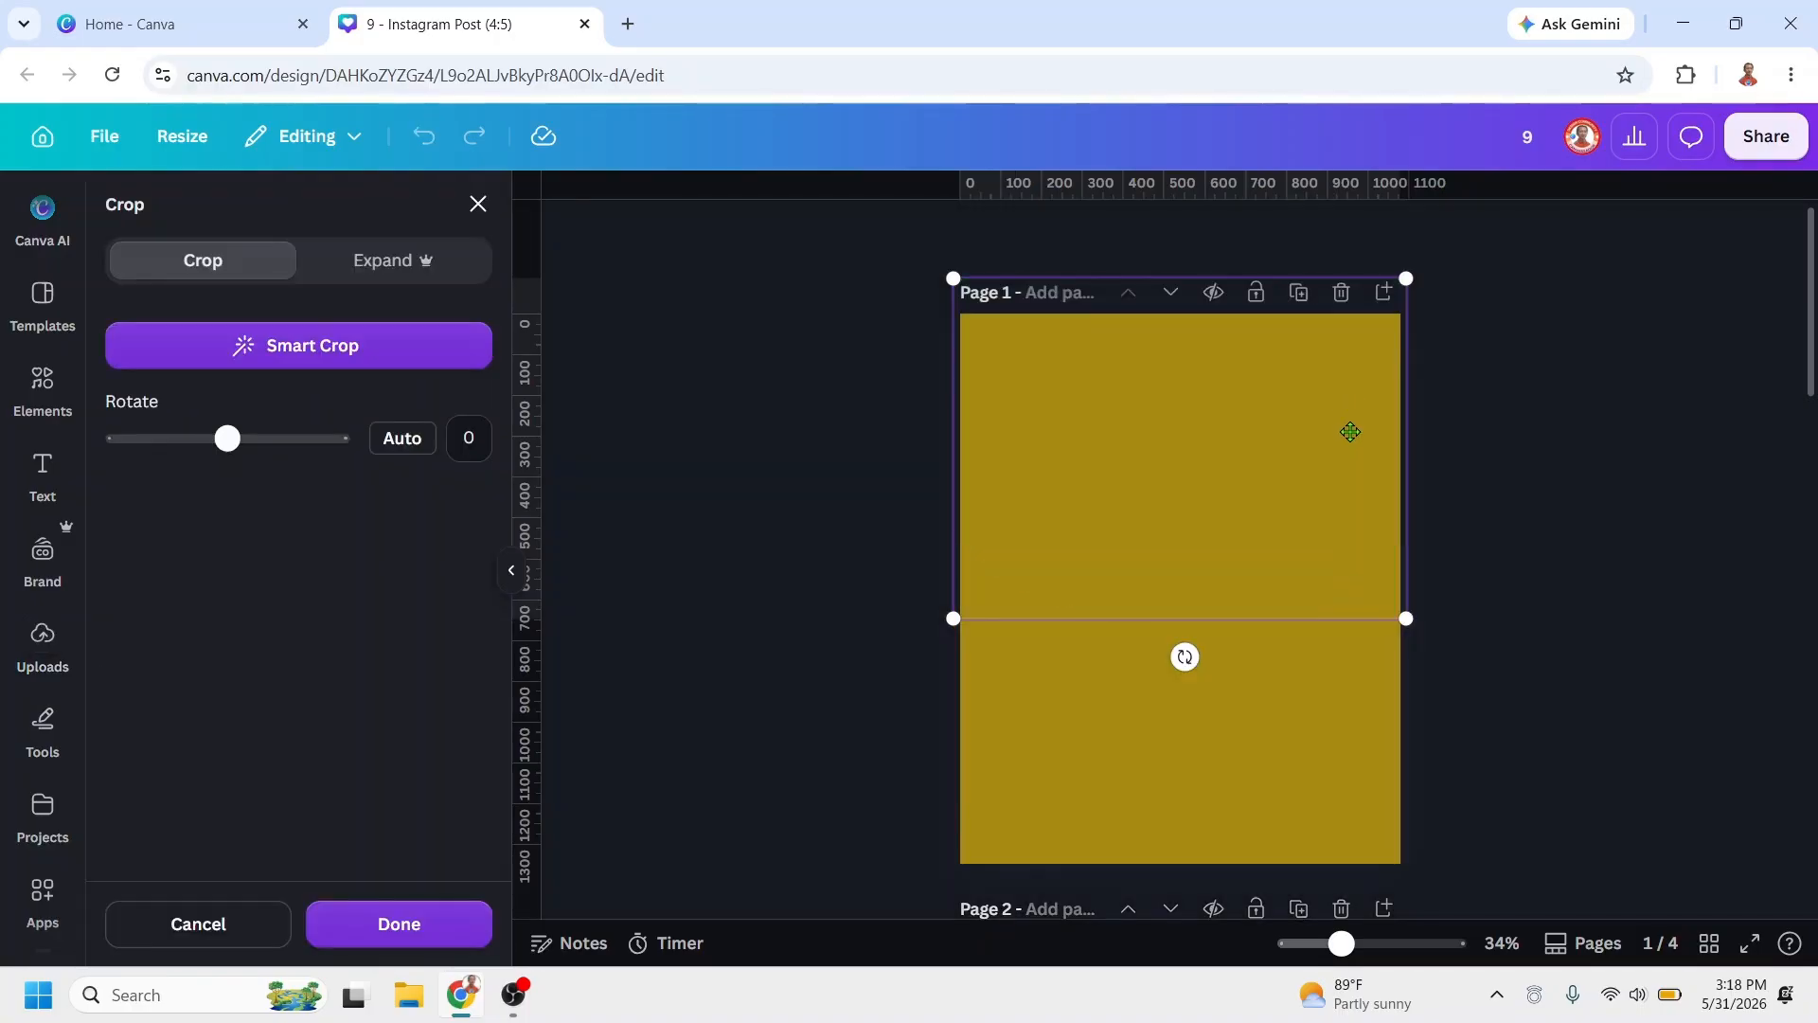
left_click_drag(1408, 625, 1549, 688)
left_click_drag(1487, 597, 1486, 562)
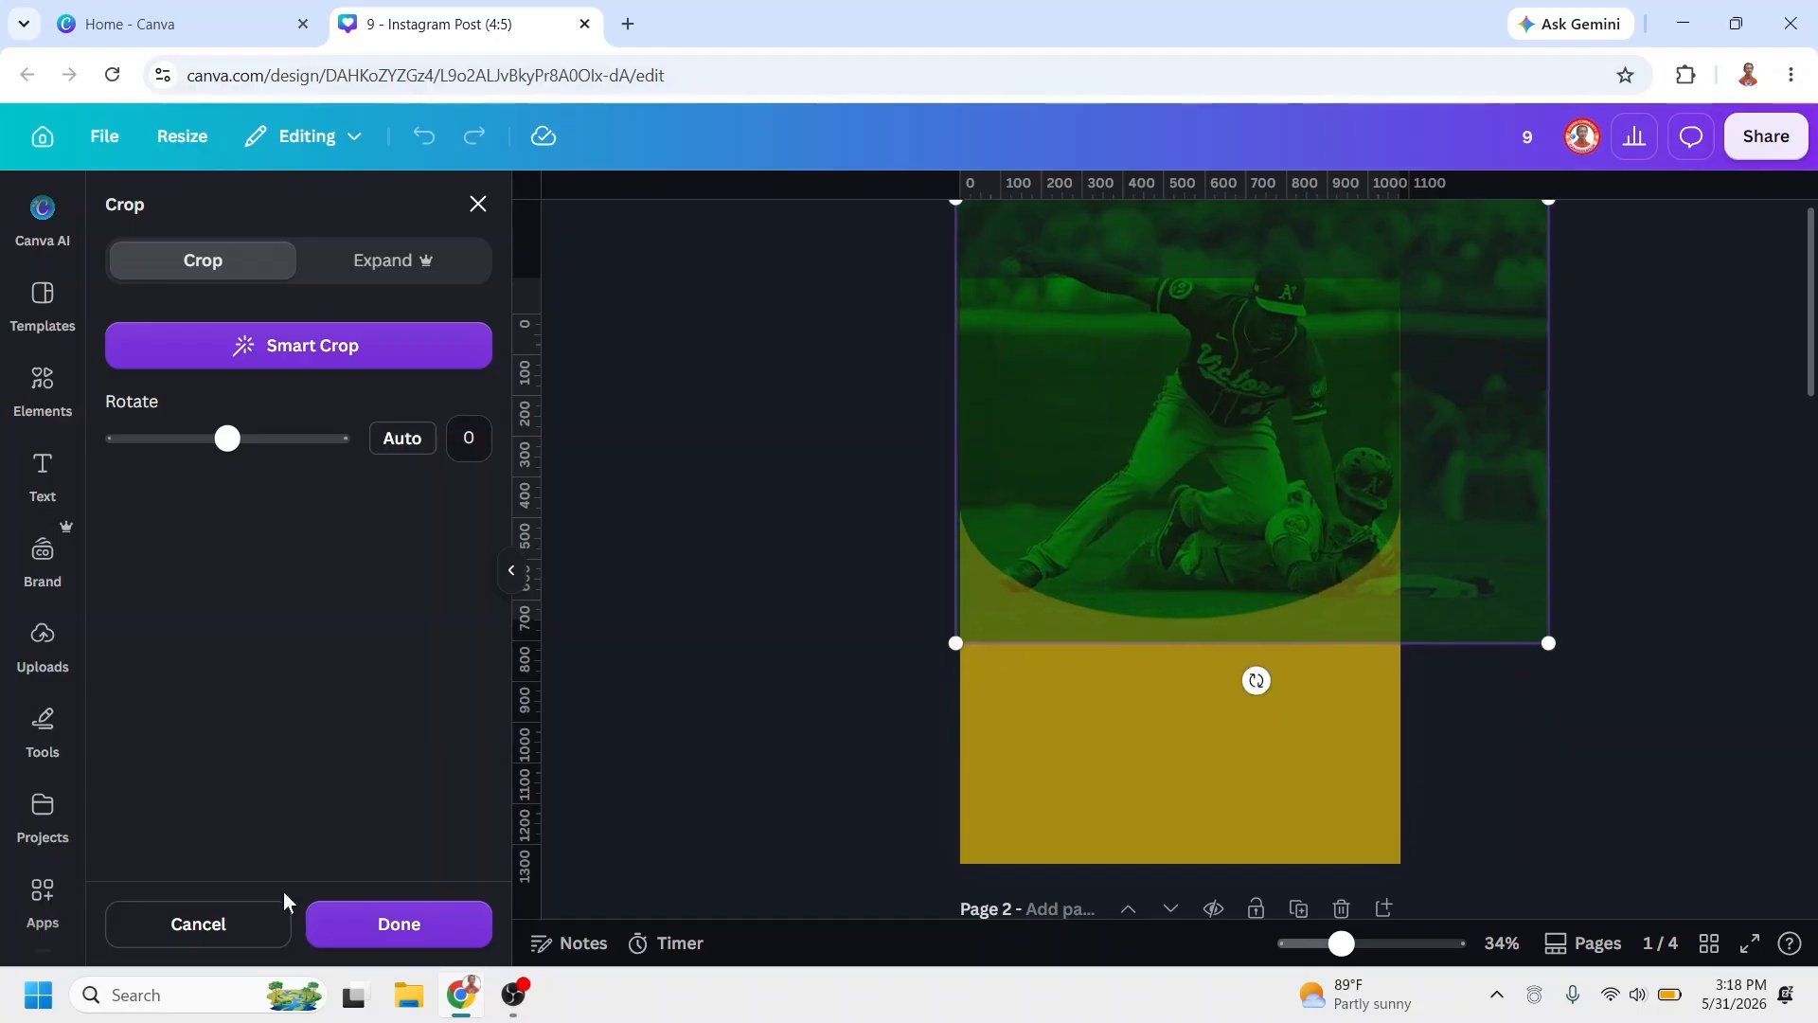
left_click(468, 928)
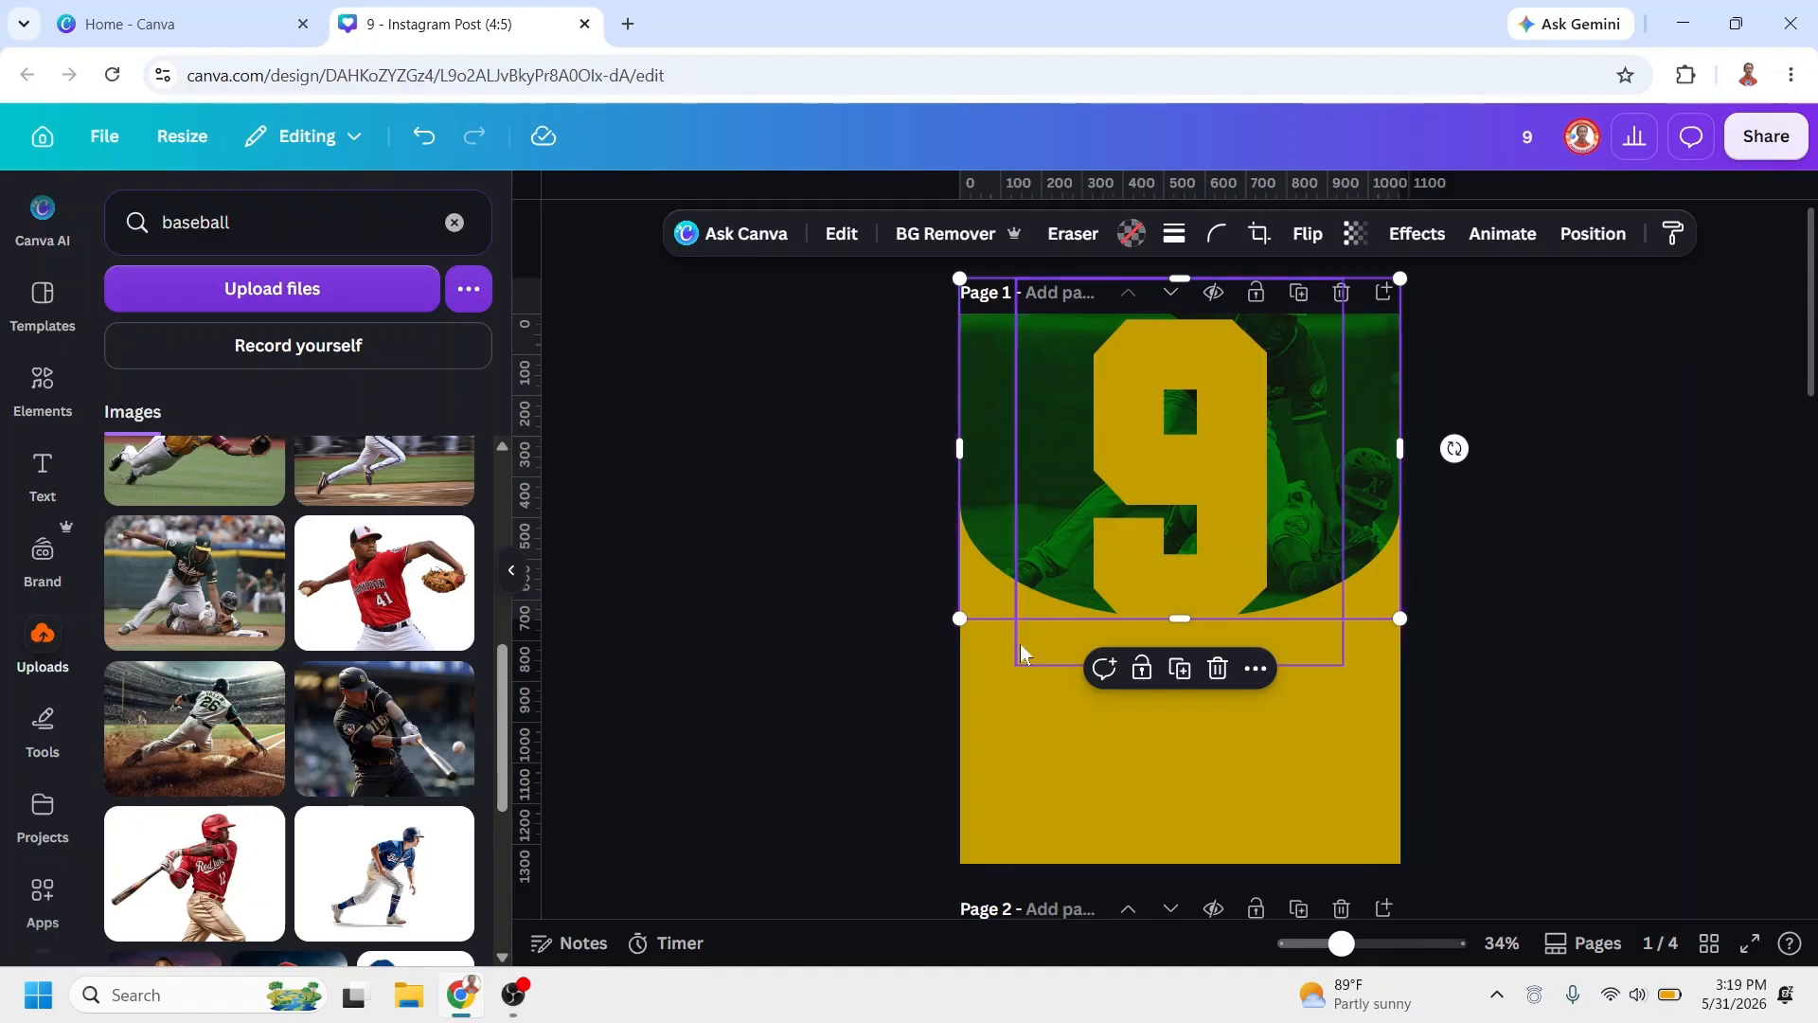
Step: Add the uploaded photo of the batter in a black uniform to the page and remove its background
left_click(398, 727)
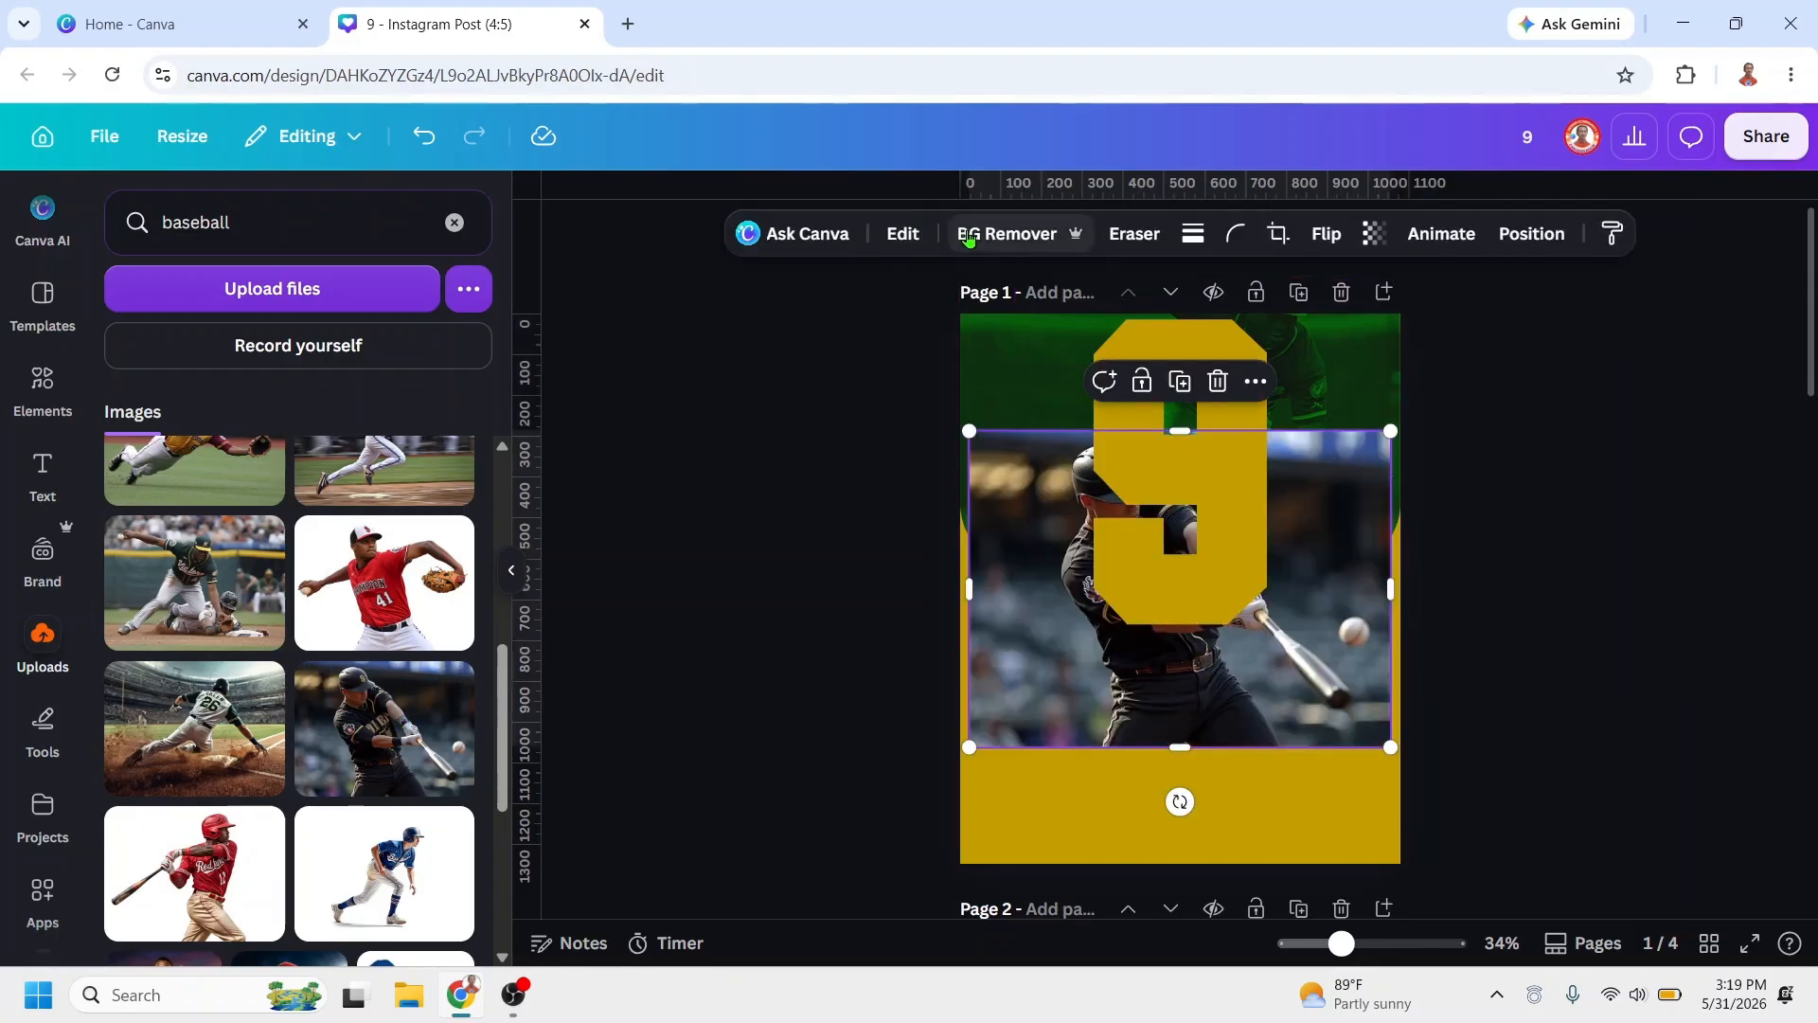
left_click(1006, 234)
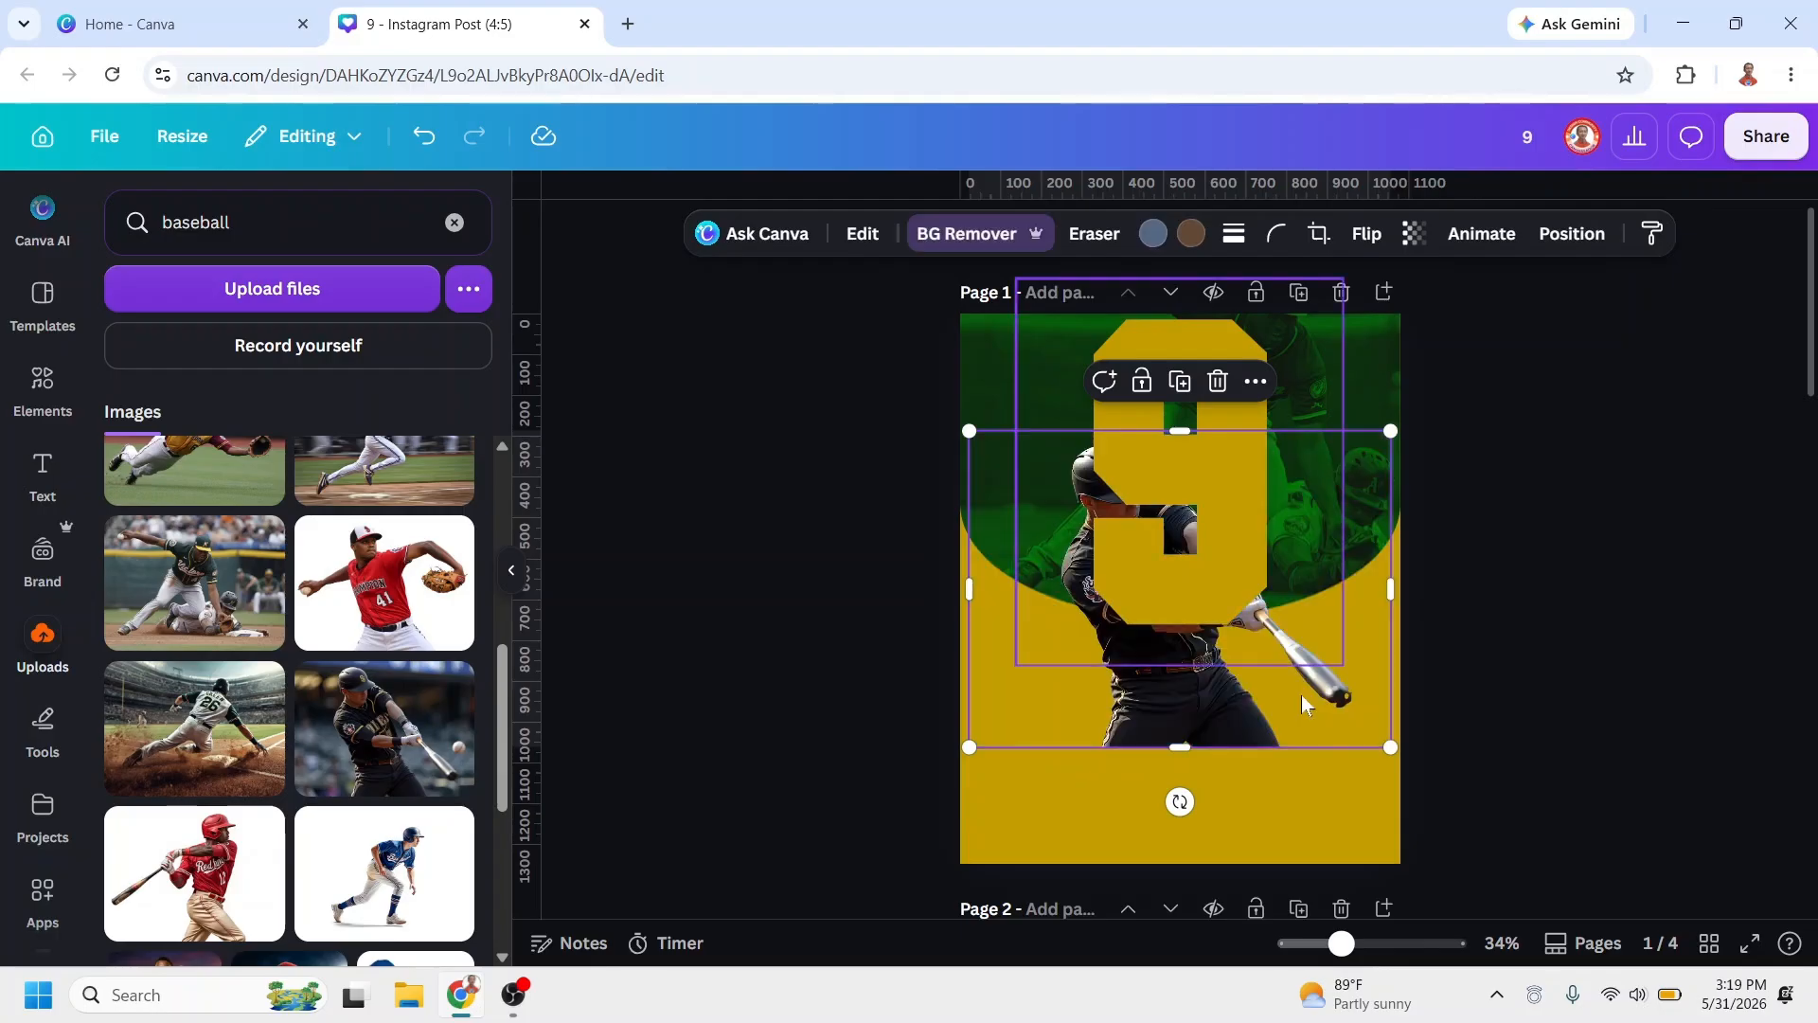
Step: Bring the cut-out batter to the front and move him down to the page's lower edge, slightly right of centre
right_click(1250, 721)
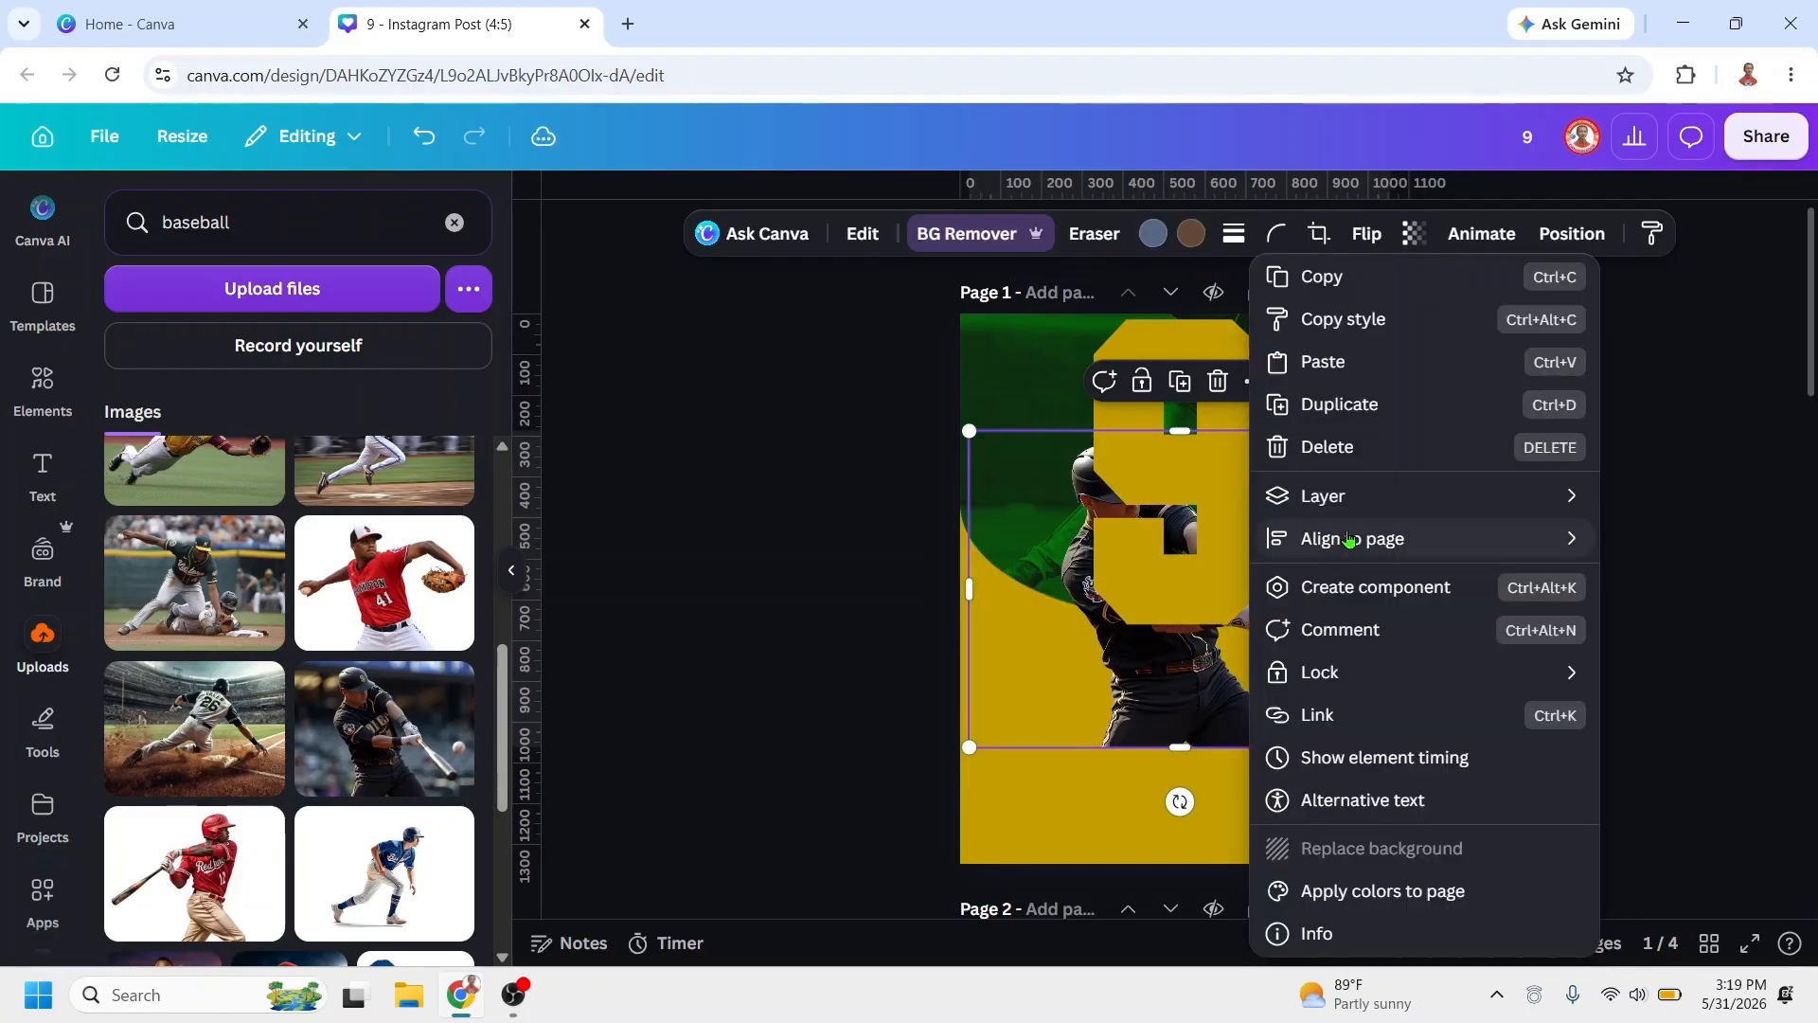
mouse_move(1345, 494)
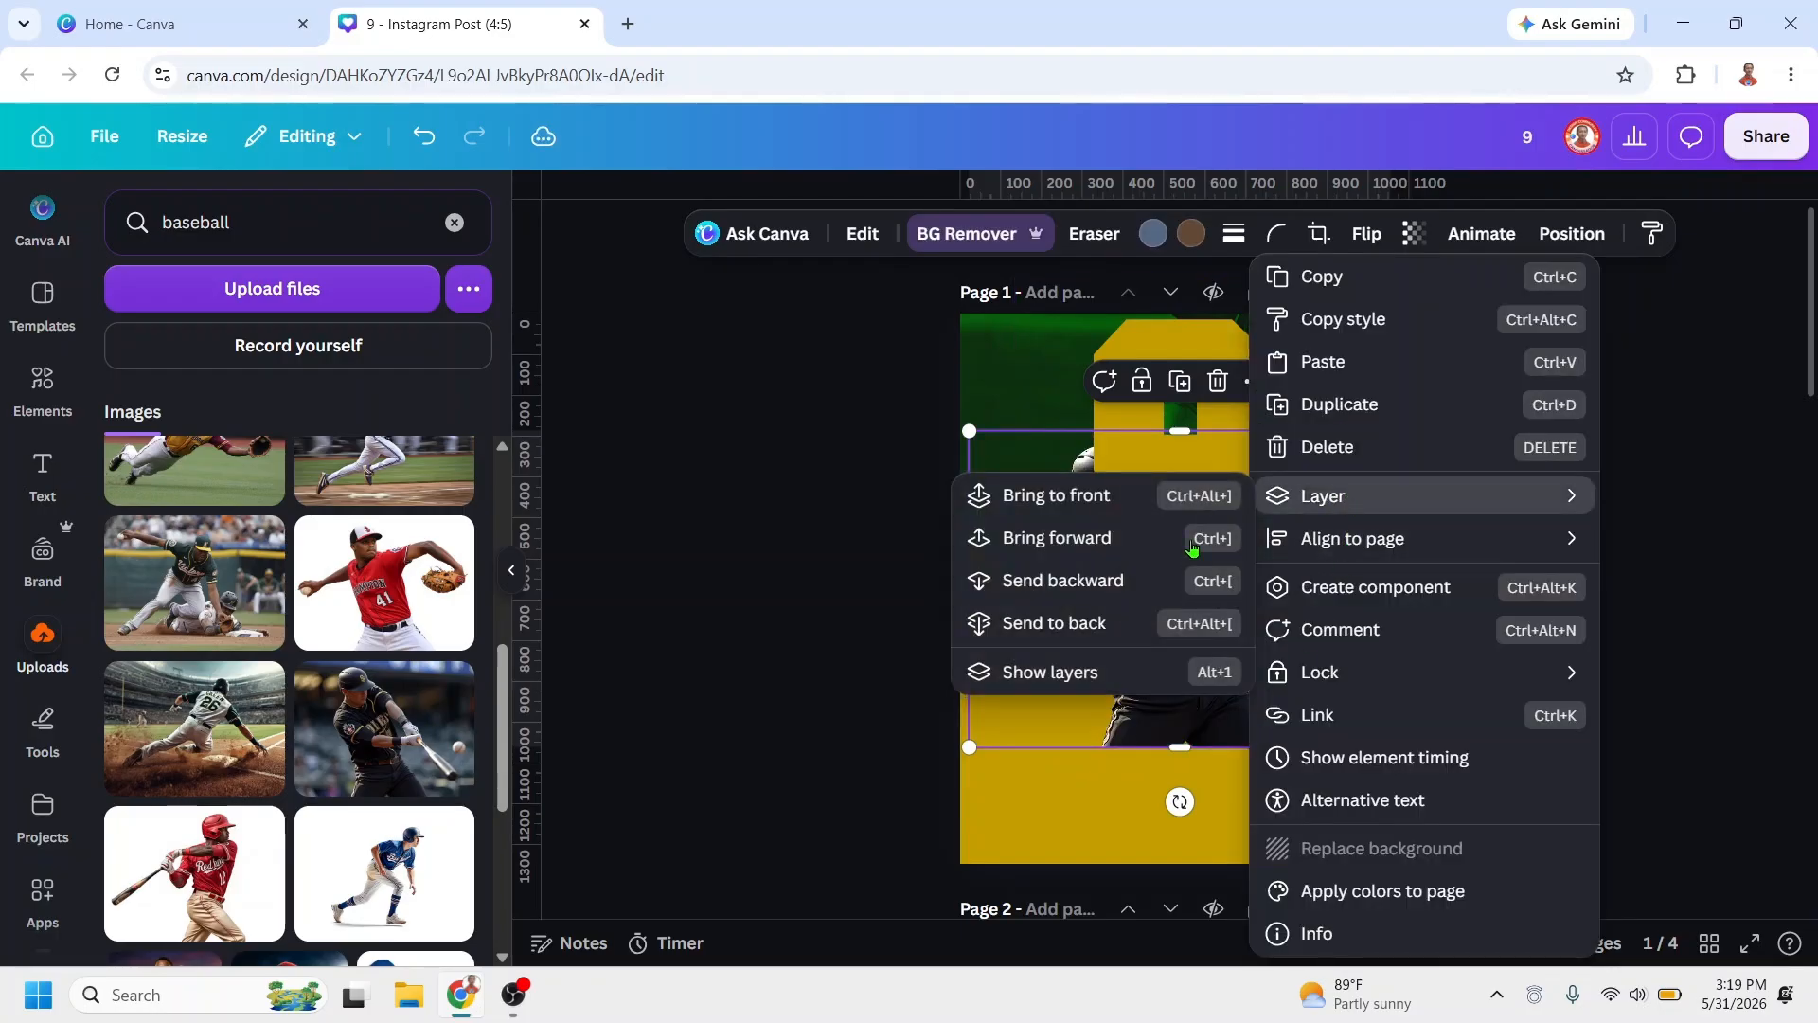
left_click(1096, 495)
left_click_drag(1174, 765, 1201, 767)
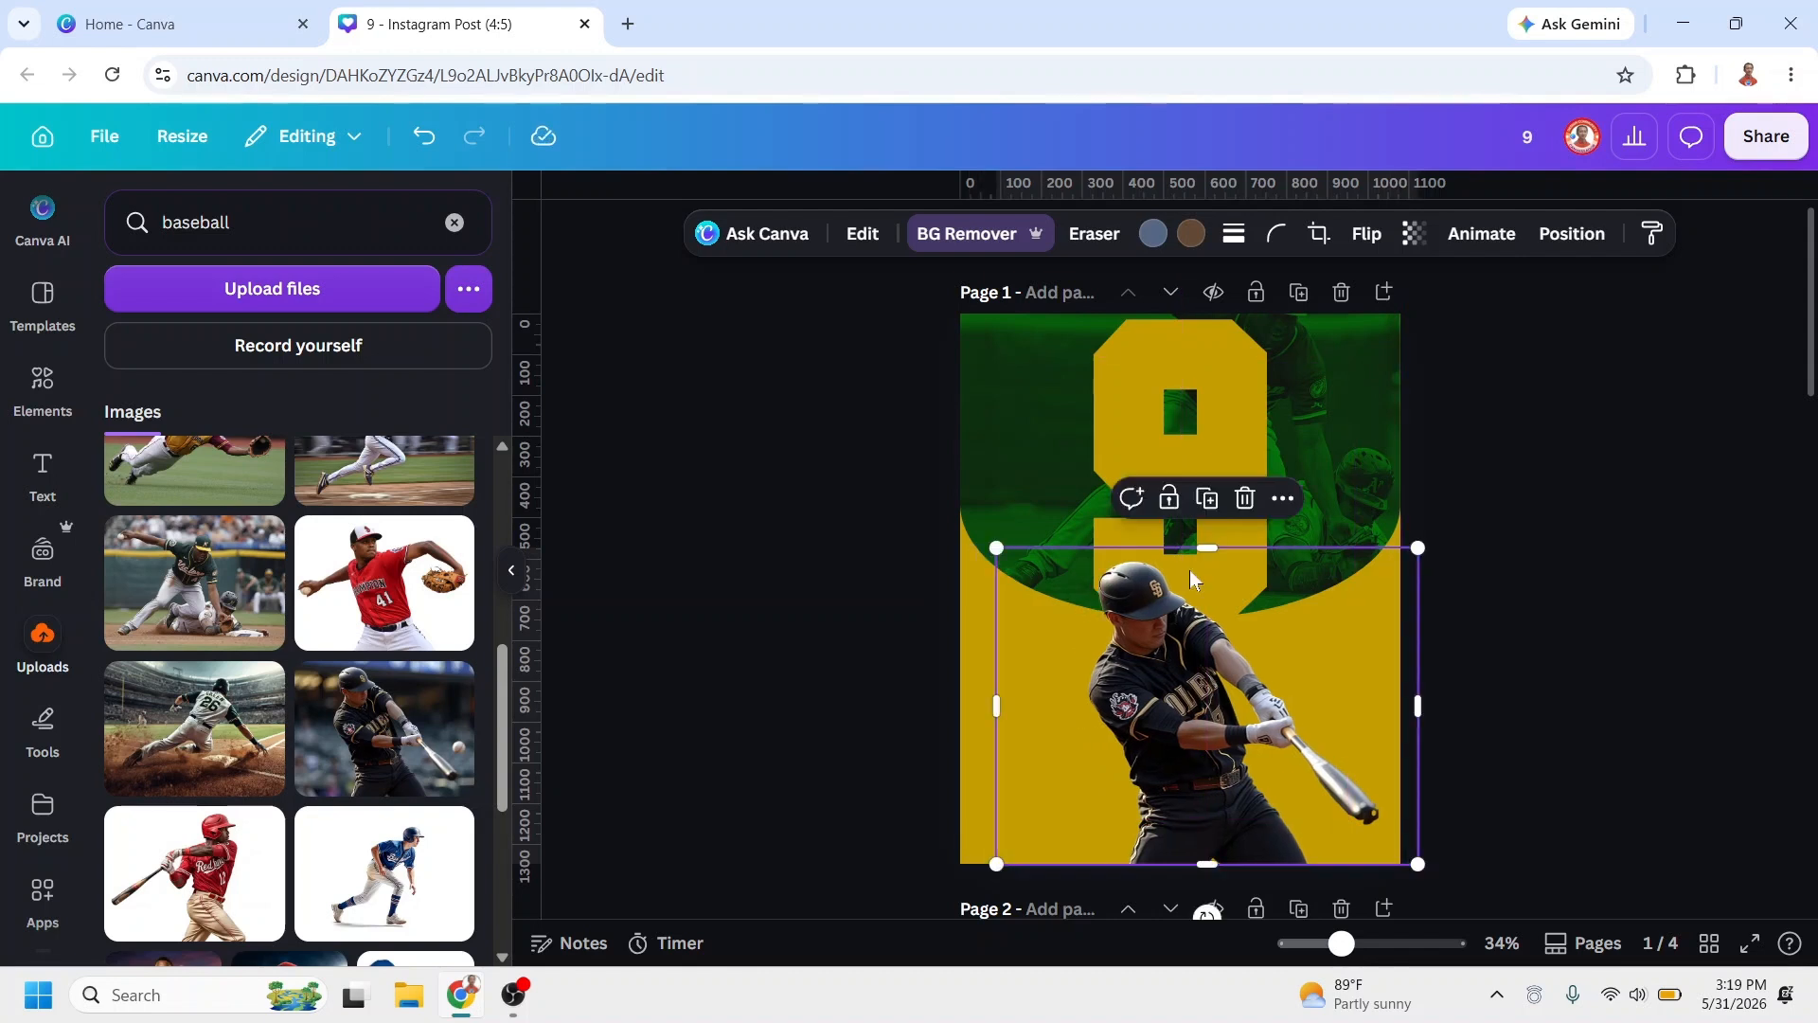
Step: Place a duplicate of the batter slightly left of the original and apply the Slice app's Minced effect to the copy
left_click(1213, 505)
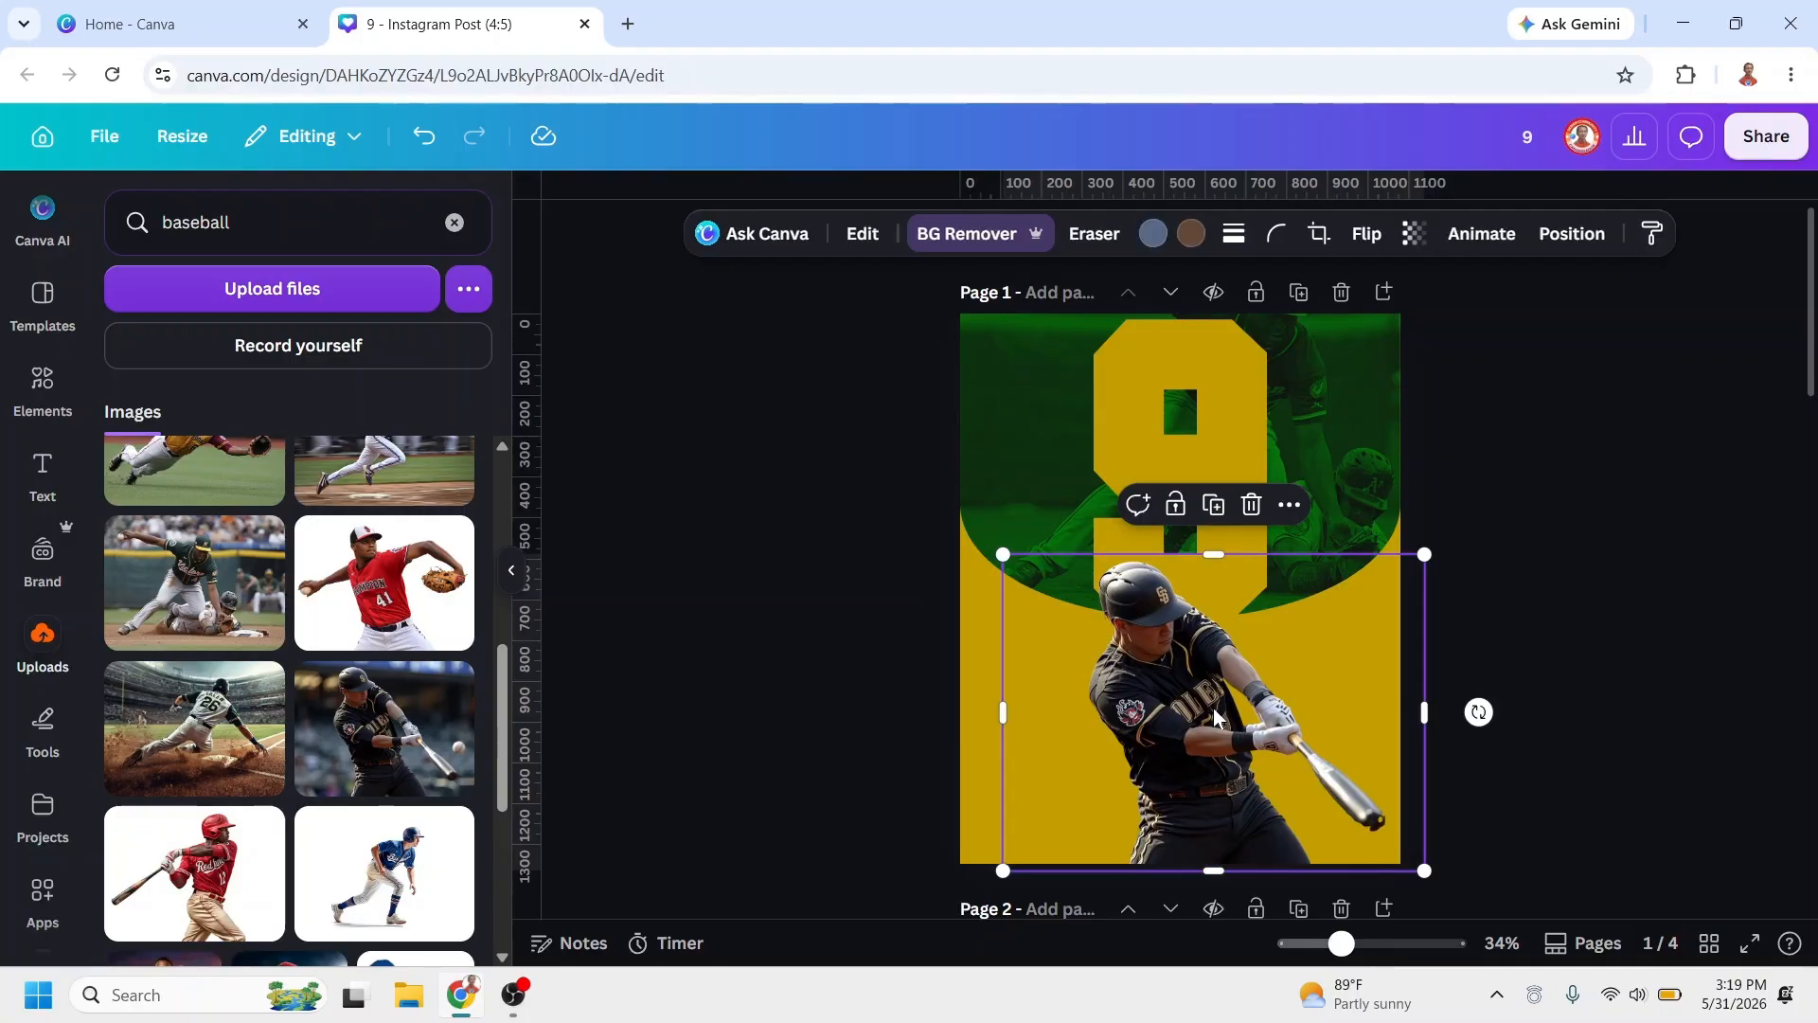
left_click_drag(1213, 707, 1155, 700)
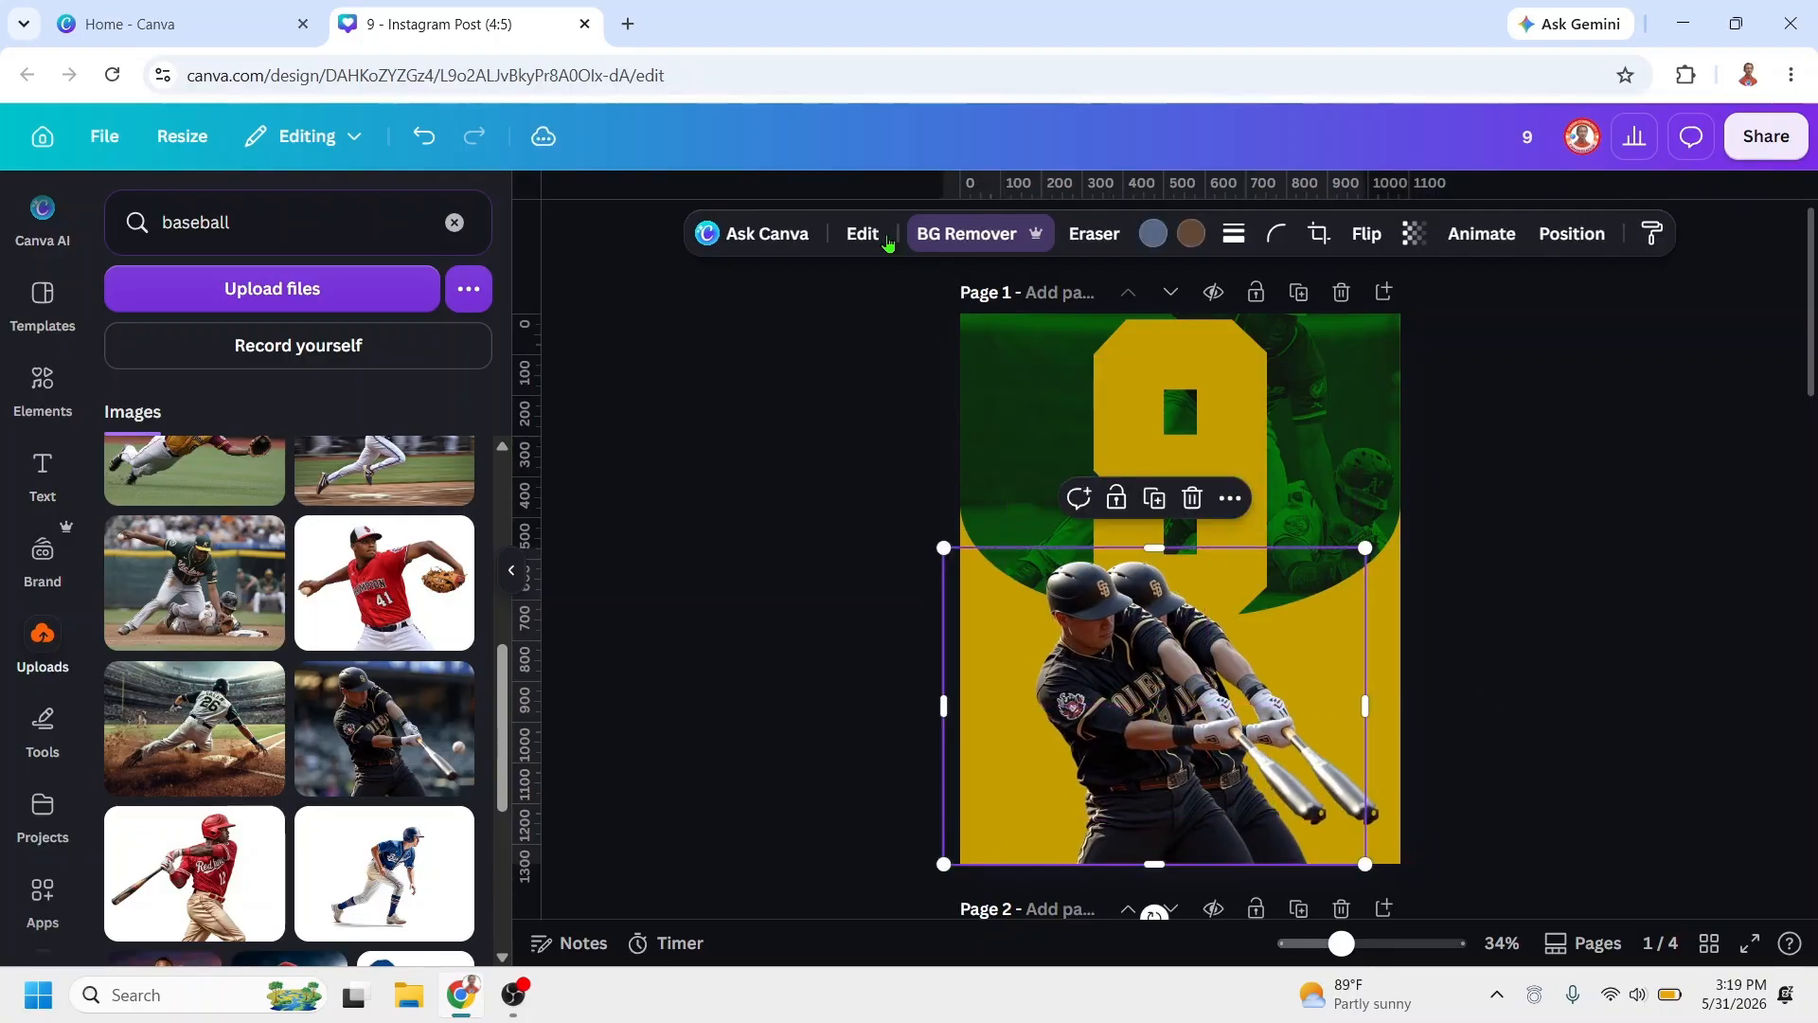
left_click(858, 236)
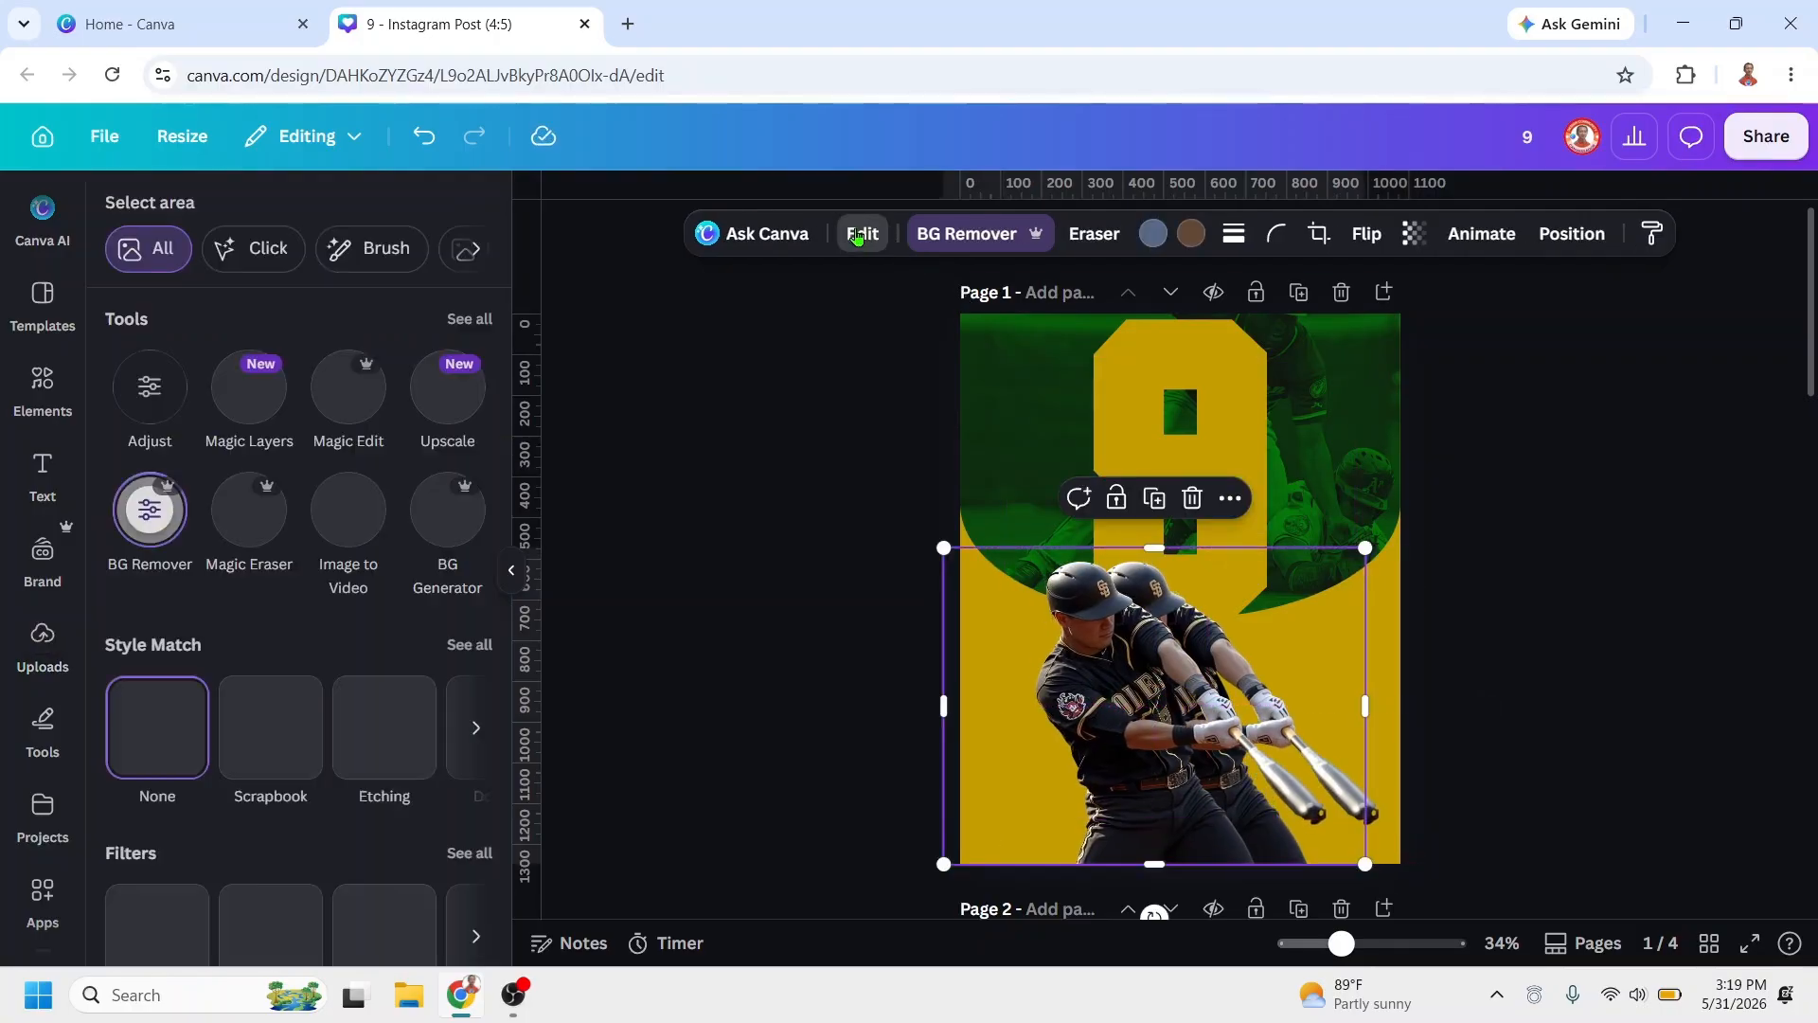
scroll(504, 567, "down", 2)
scroll(504, 566, "down", 3)
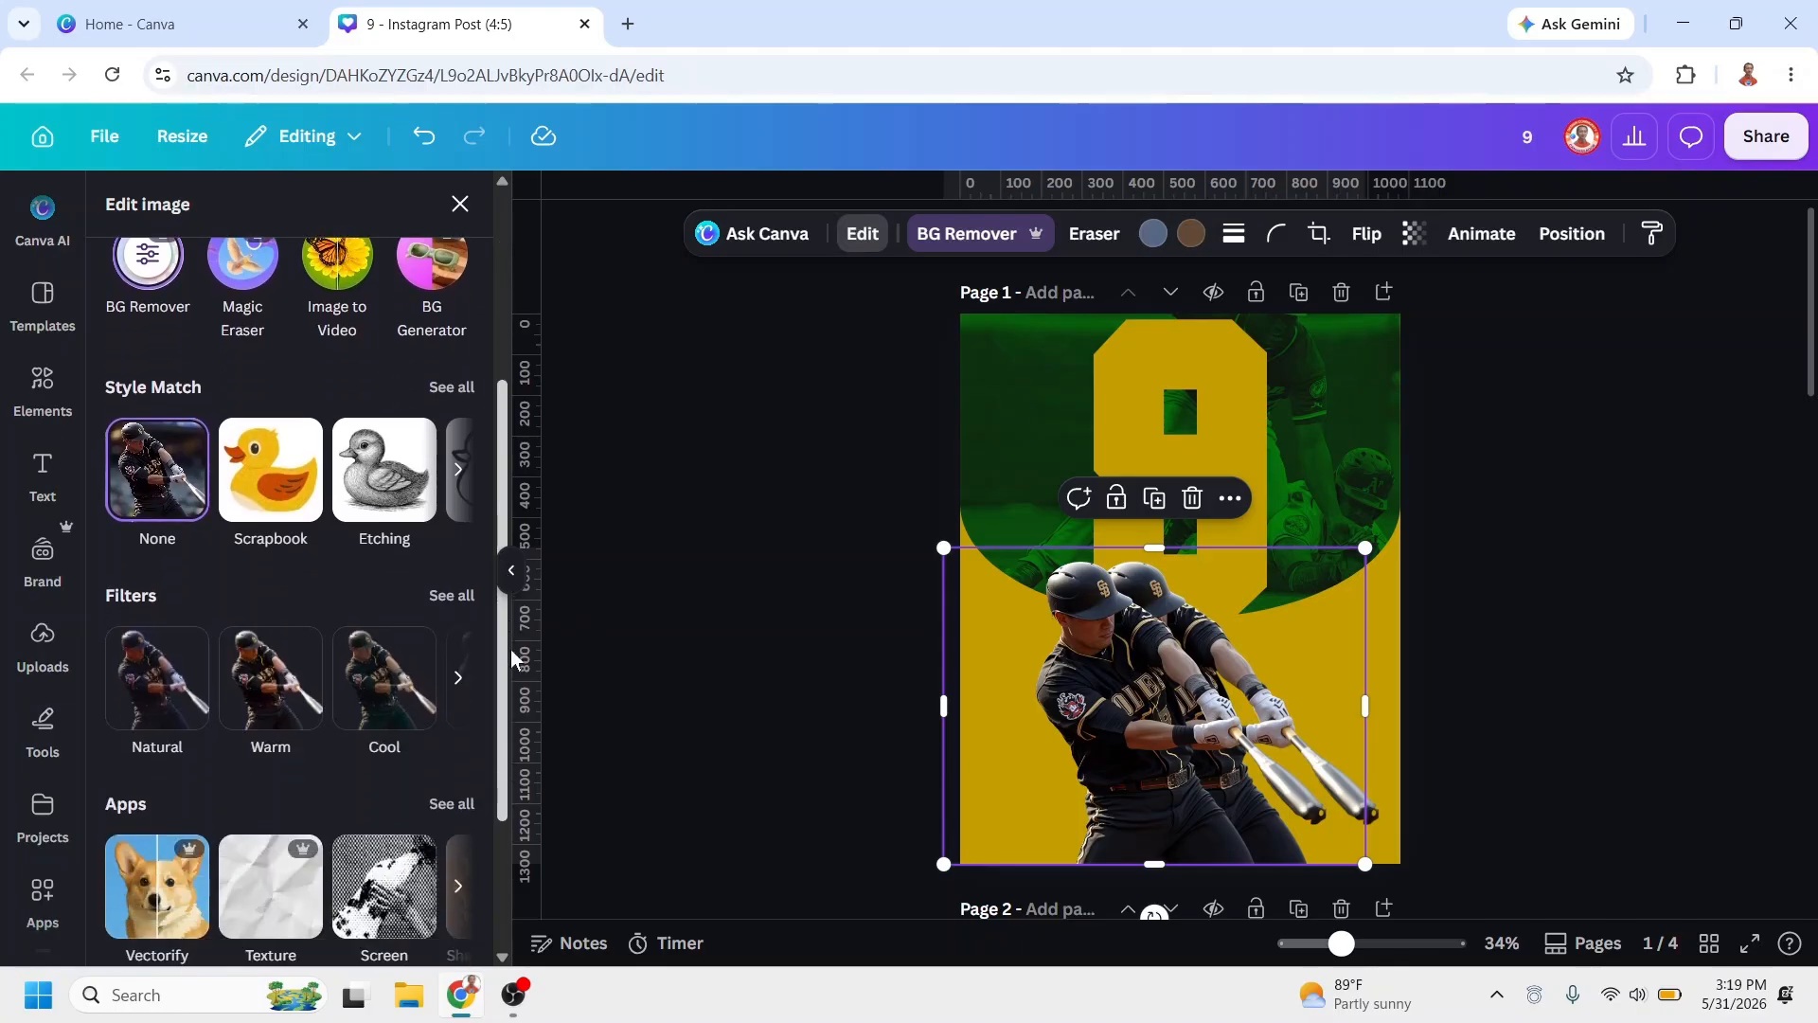
left_click(448, 810)
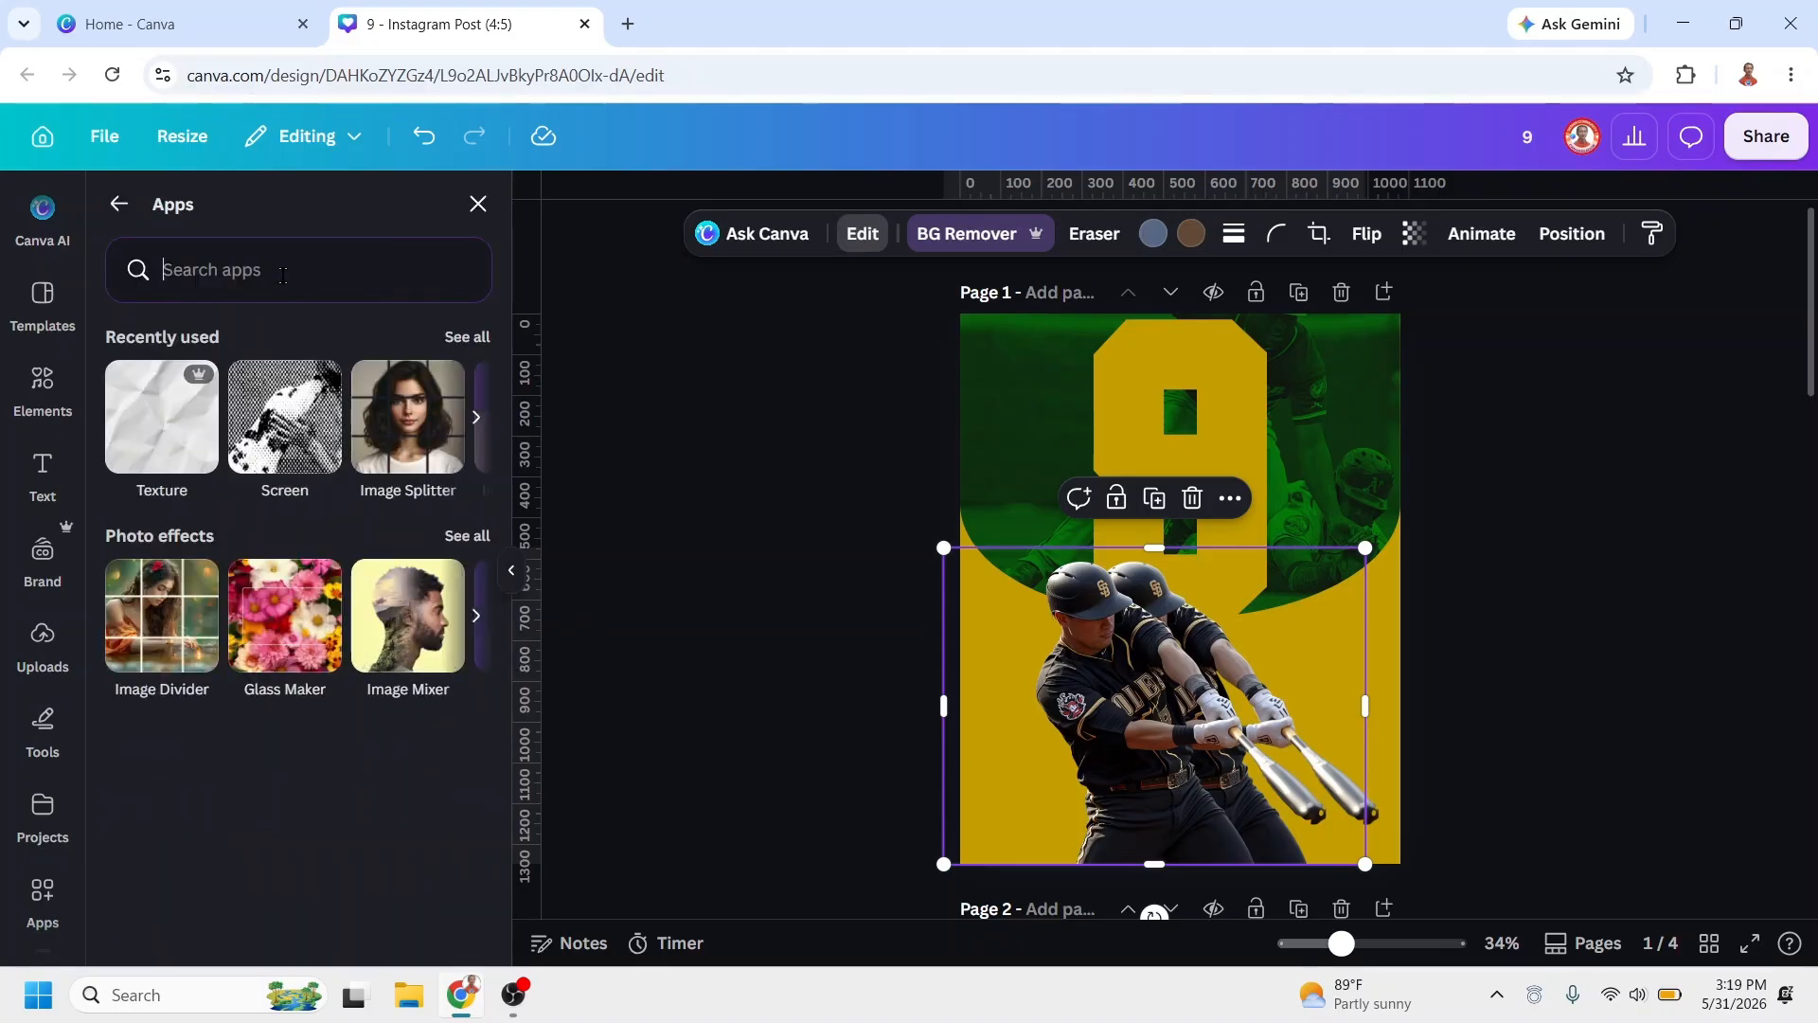
type("s")
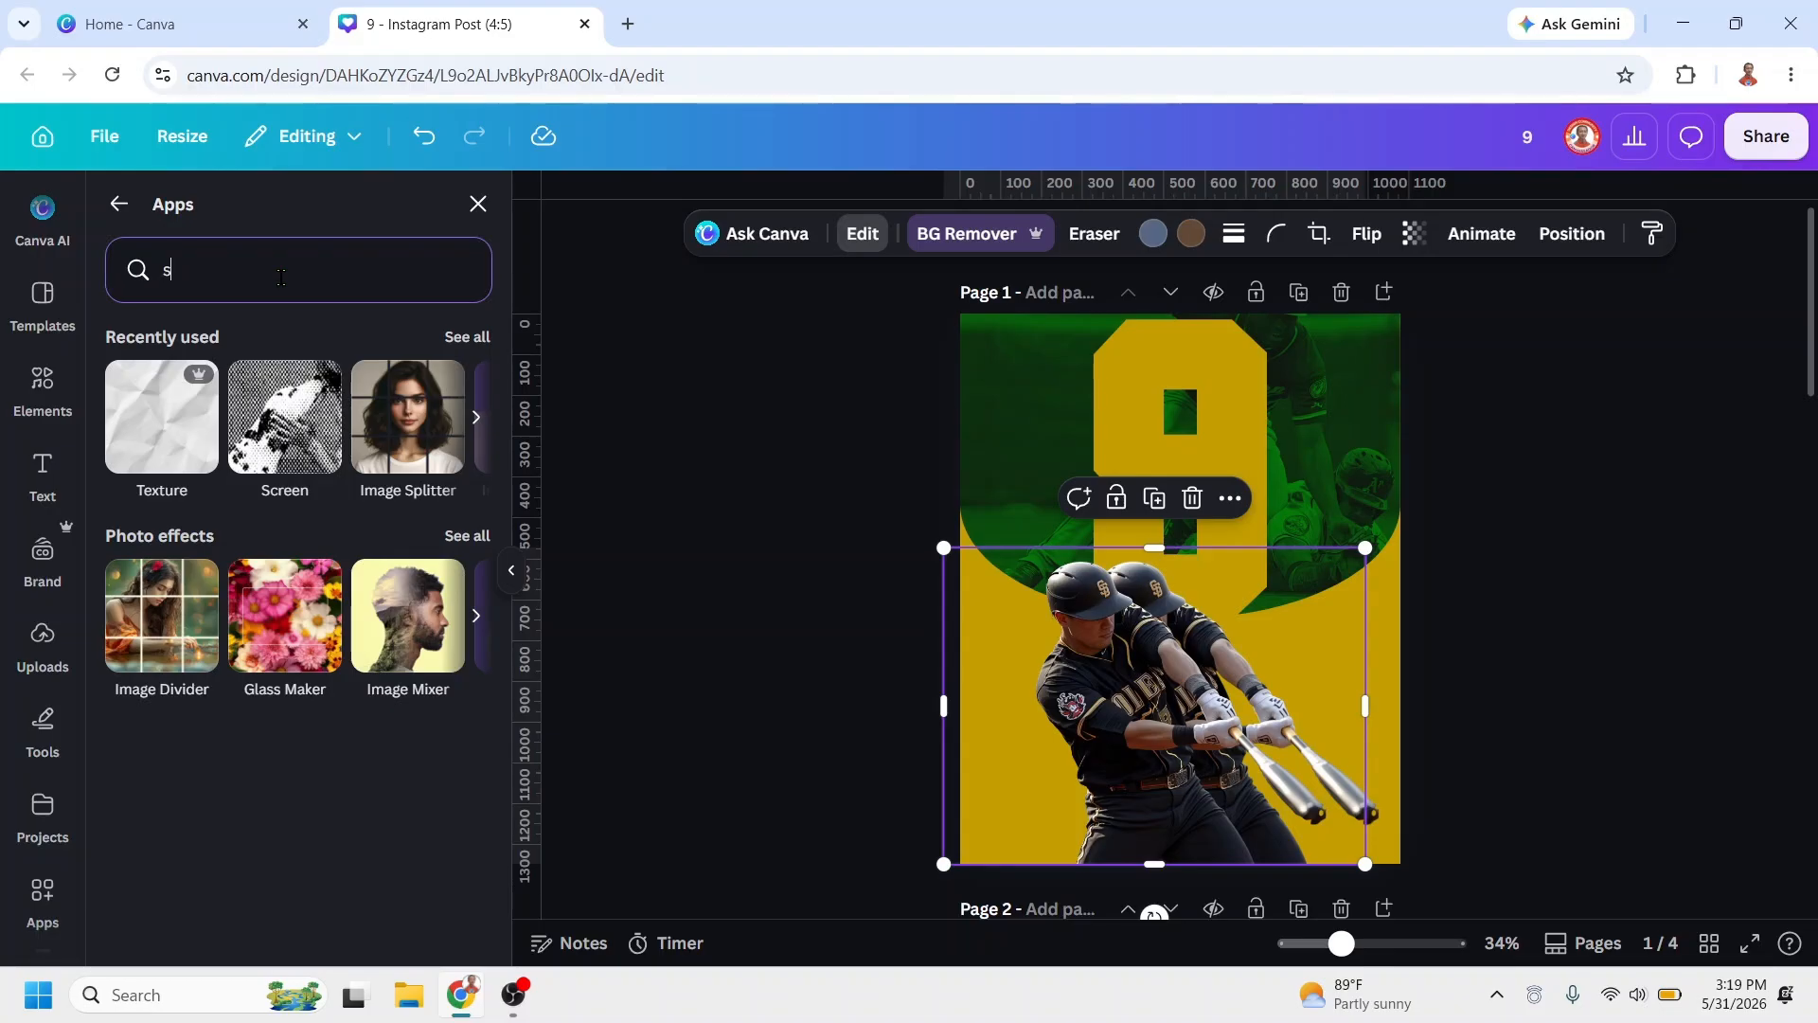
type("lice")
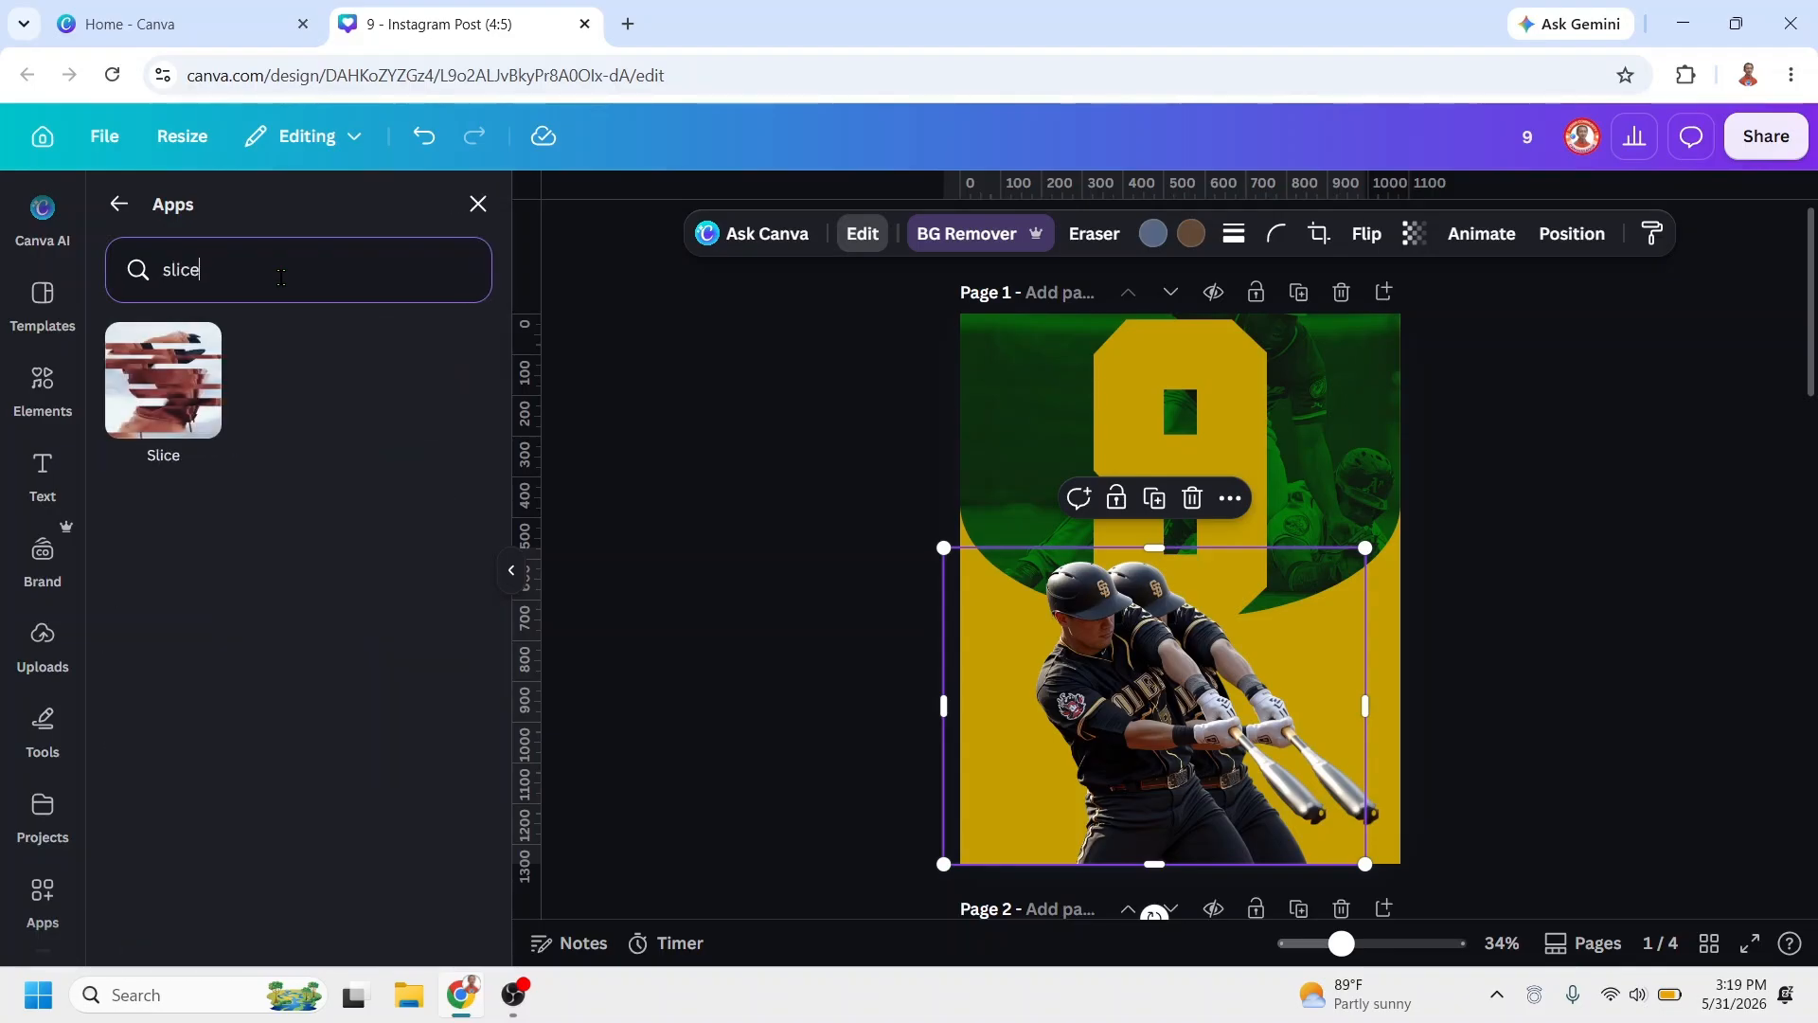
left_click(158, 403)
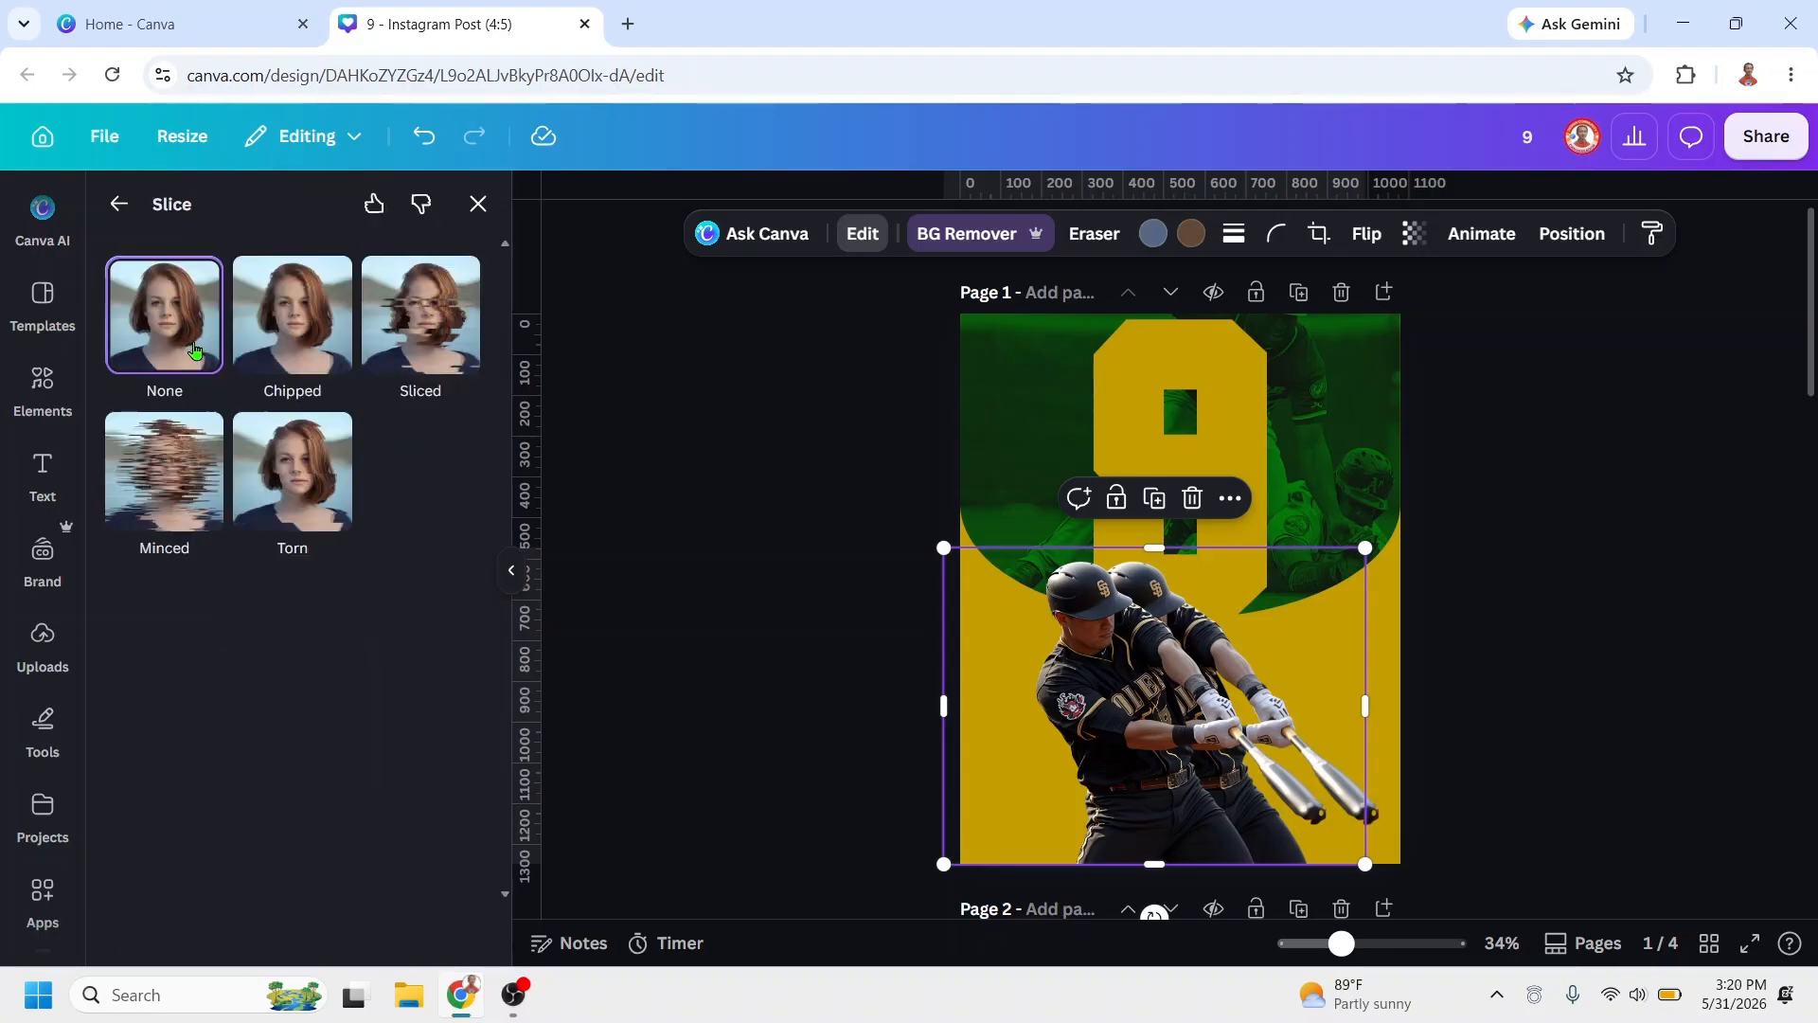
left_click(163, 483)
scroll(284, 635, "down", 2)
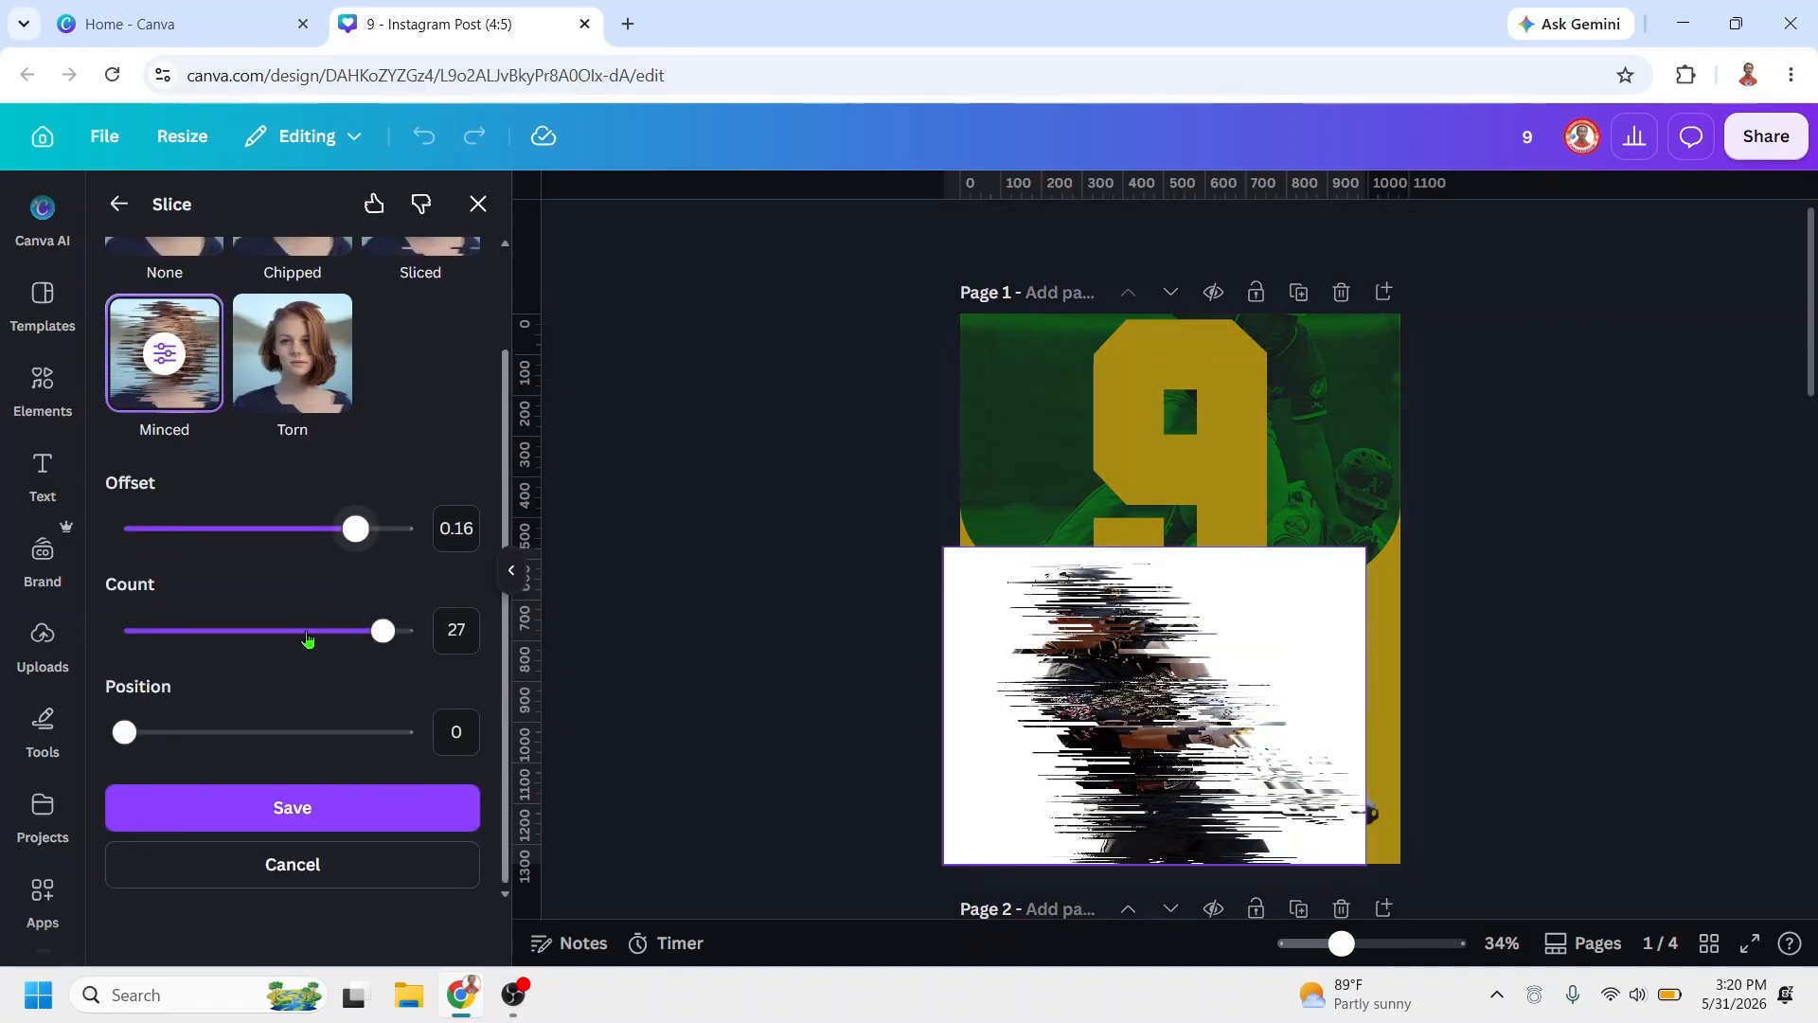
left_click(325, 803)
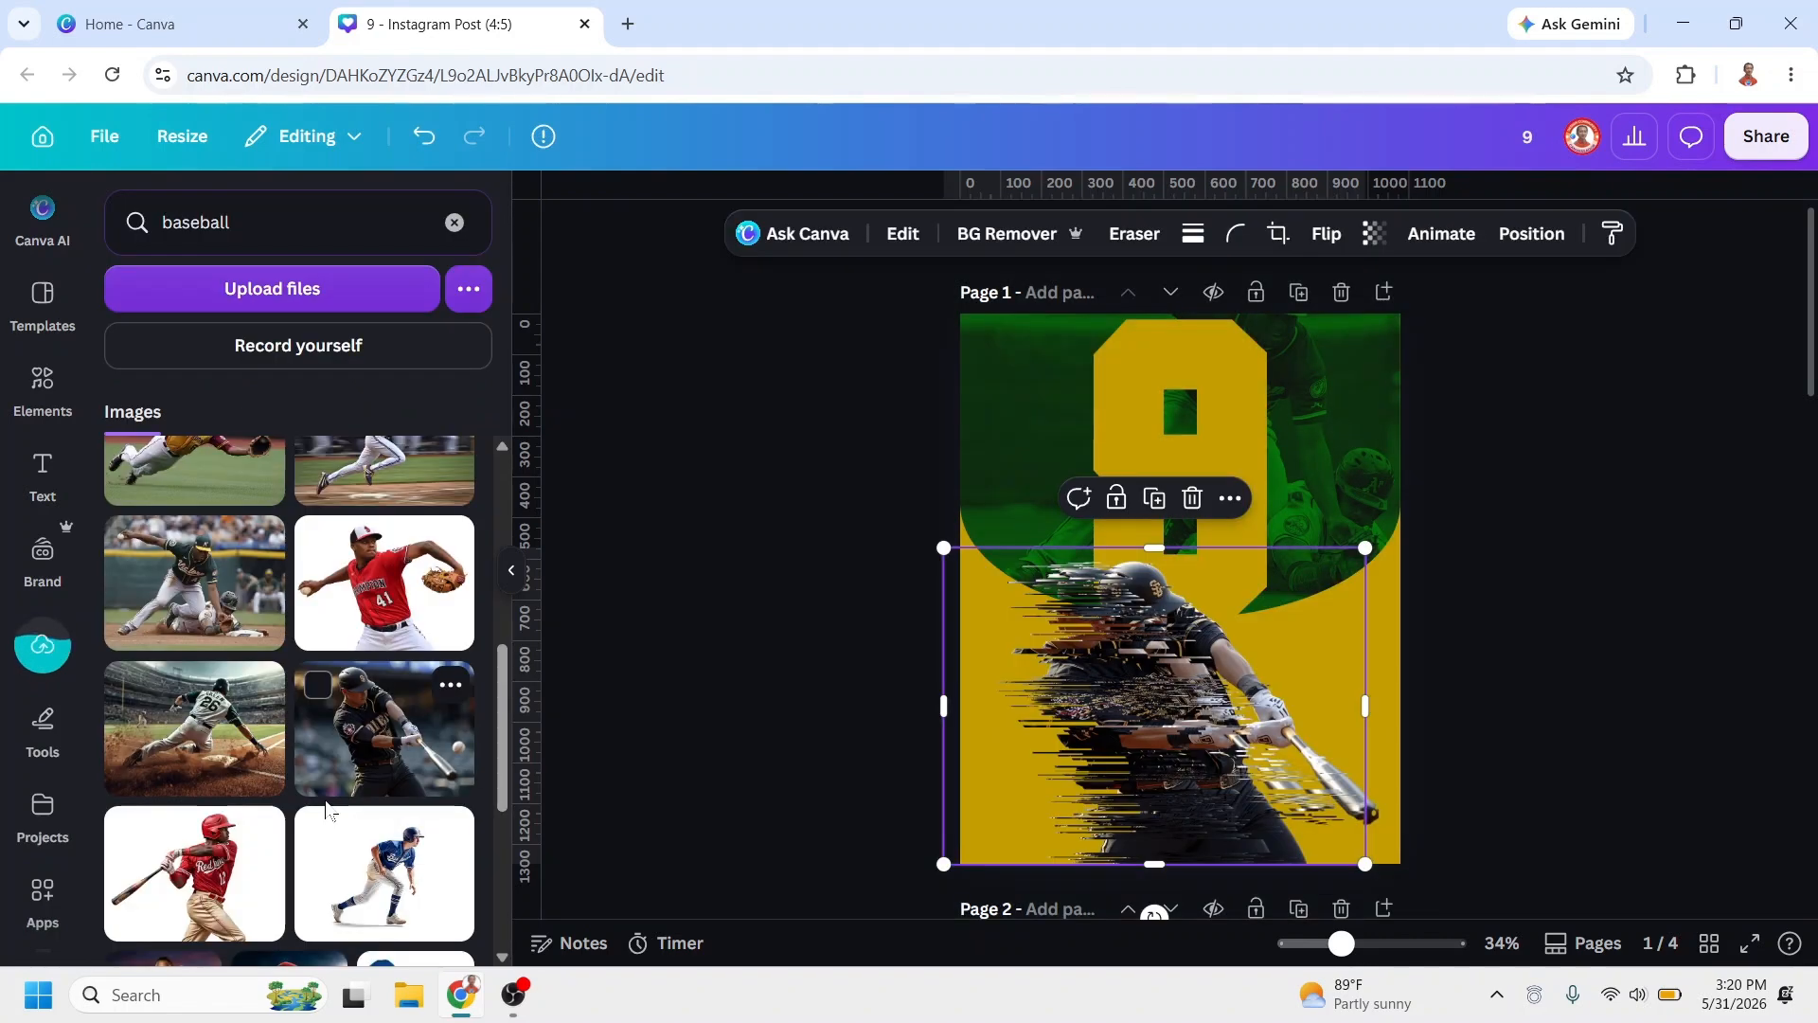
Step: Send the minced copy one layer backward so it sits behind the original batter
right_click(1150, 720)
mouse_move(1219, 493)
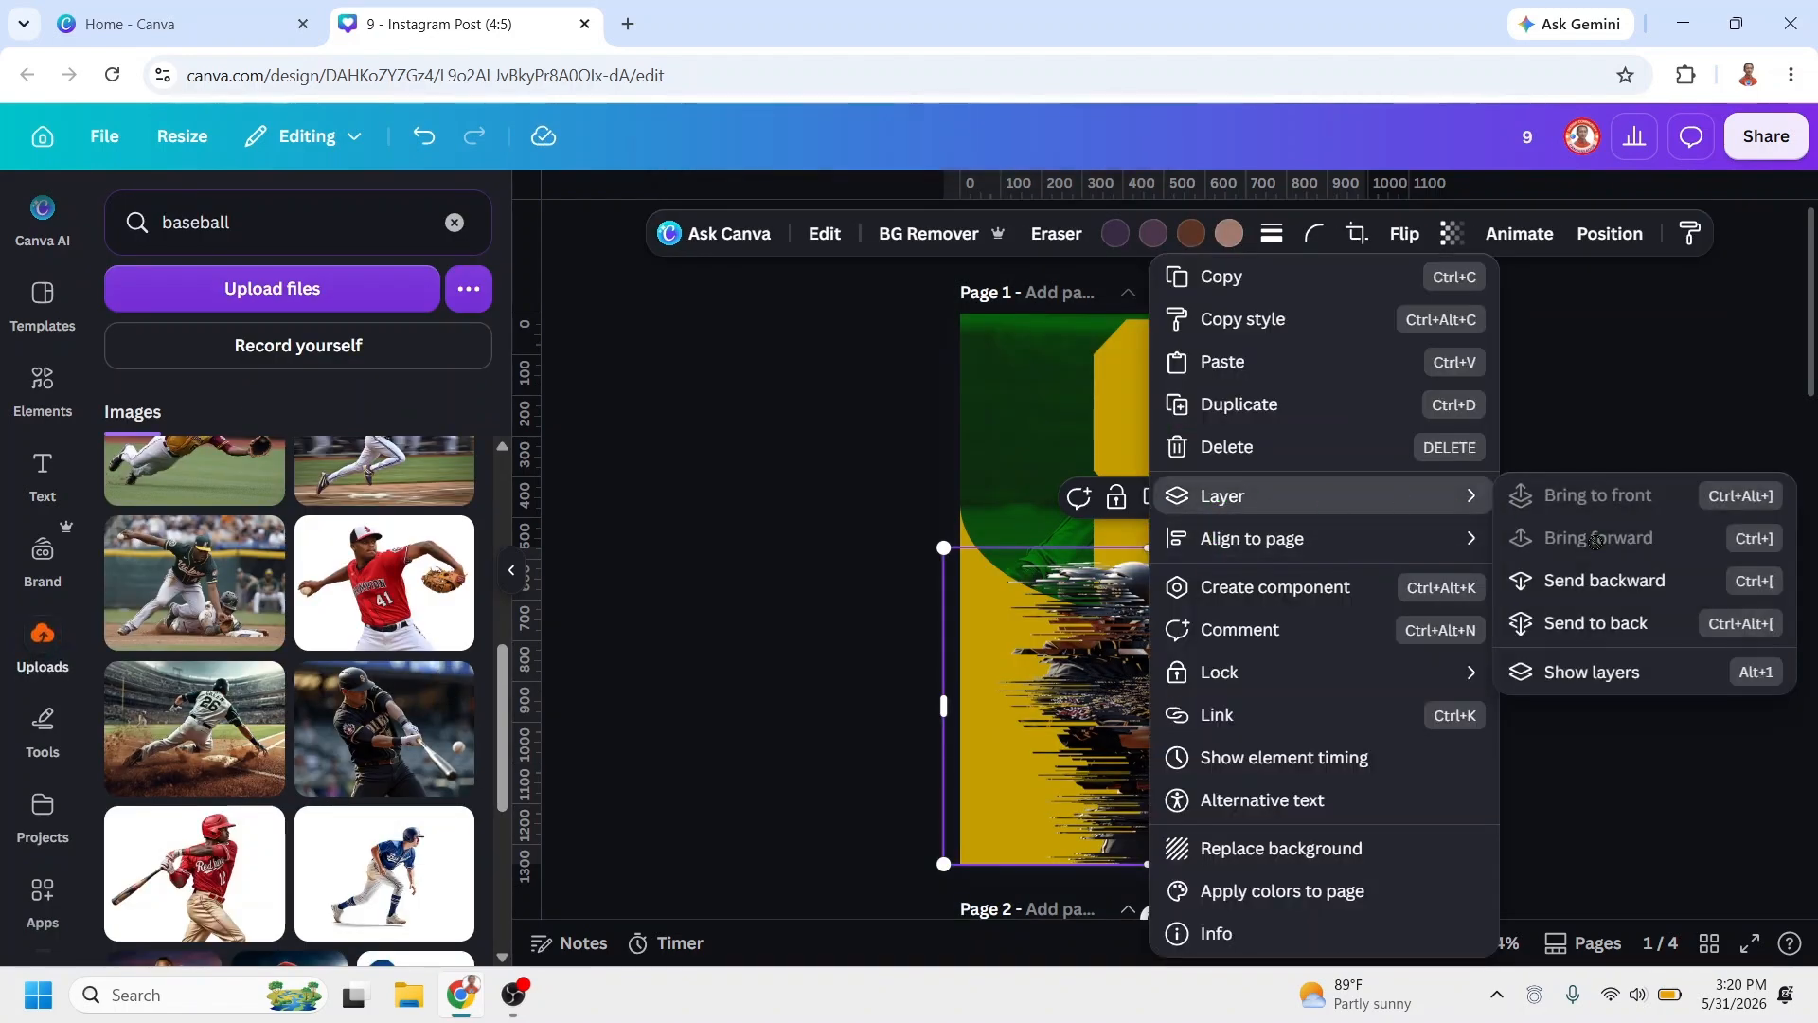
left_click(1600, 588)
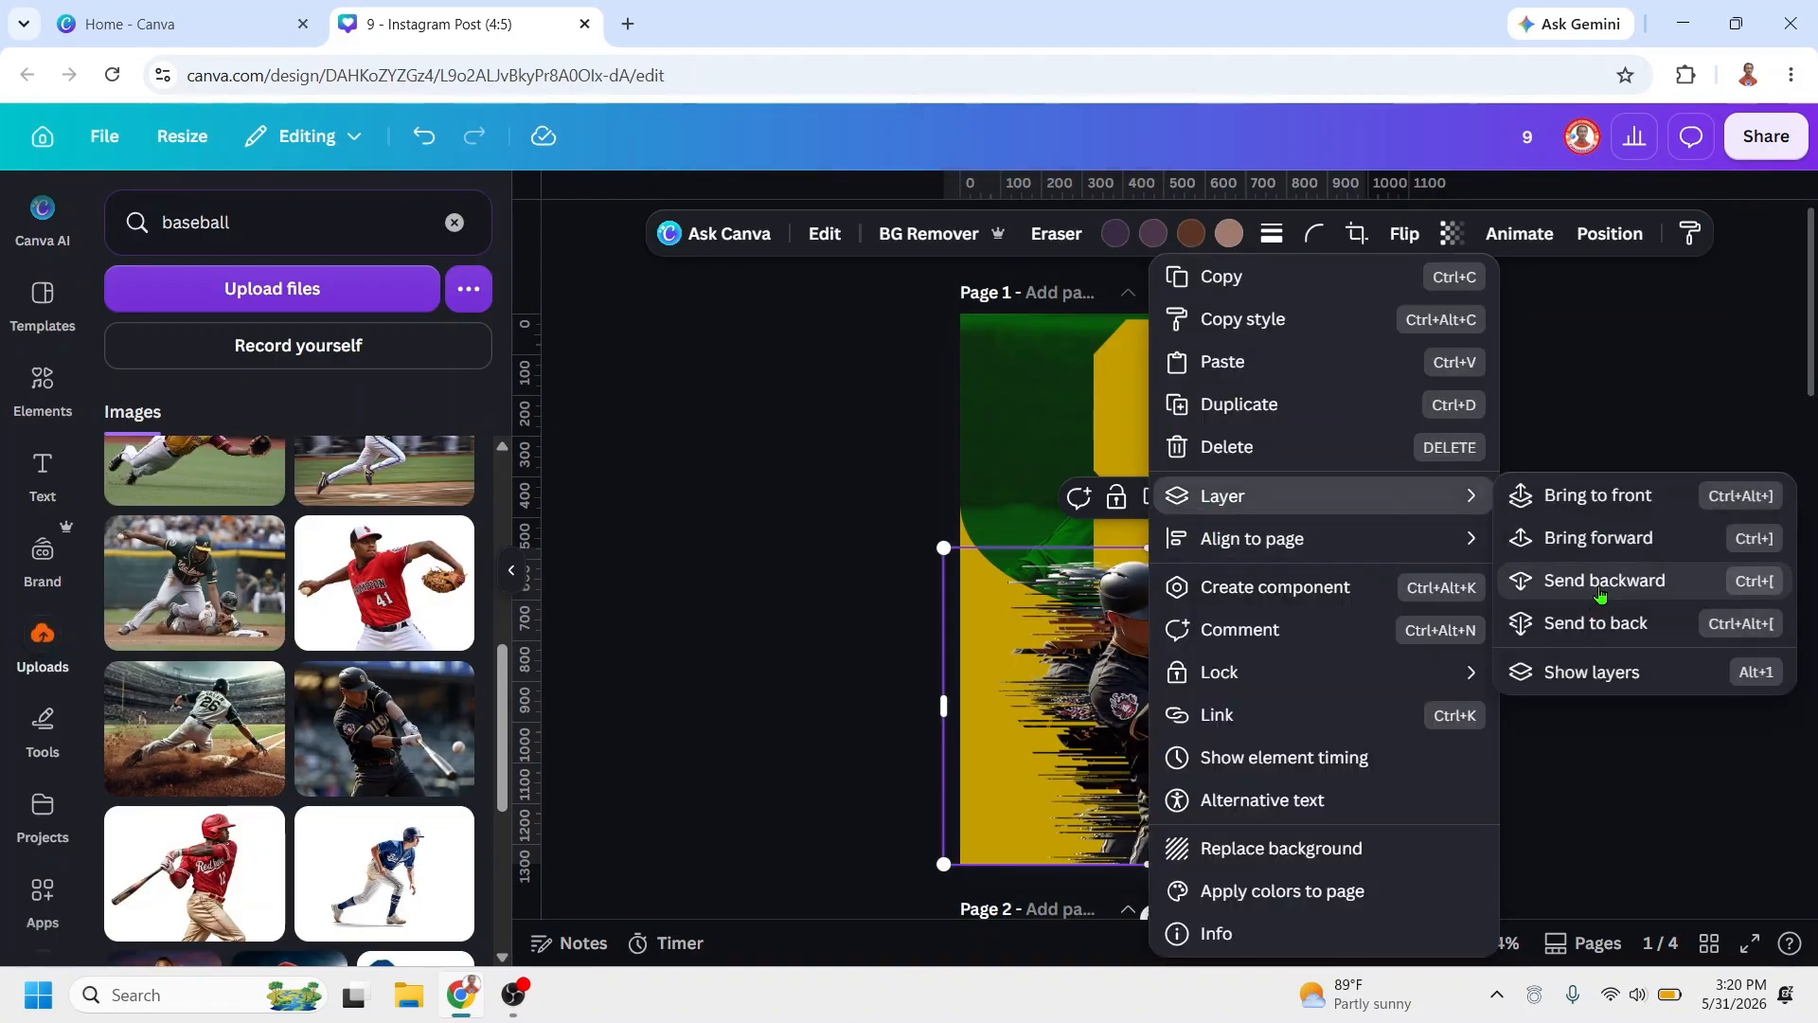
left_click(1038, 695)
left_click_drag(1514, 787, 1195, 871)
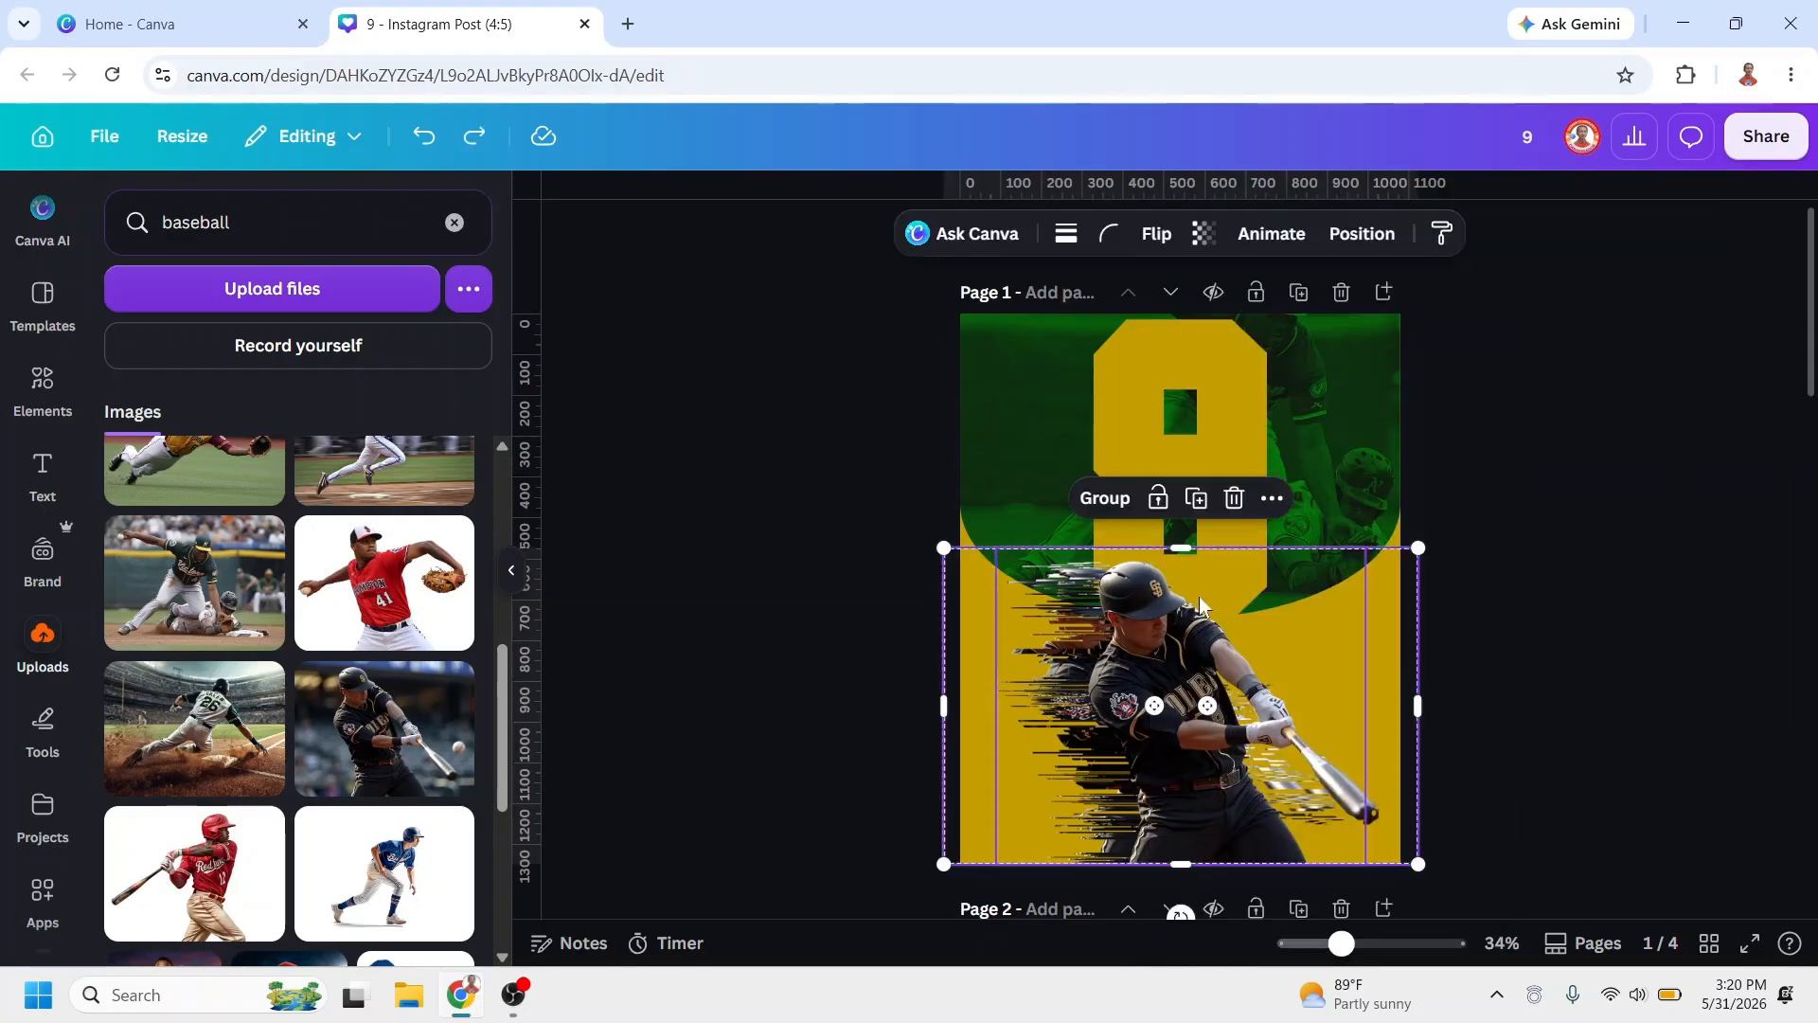
left_click(1481, 678)
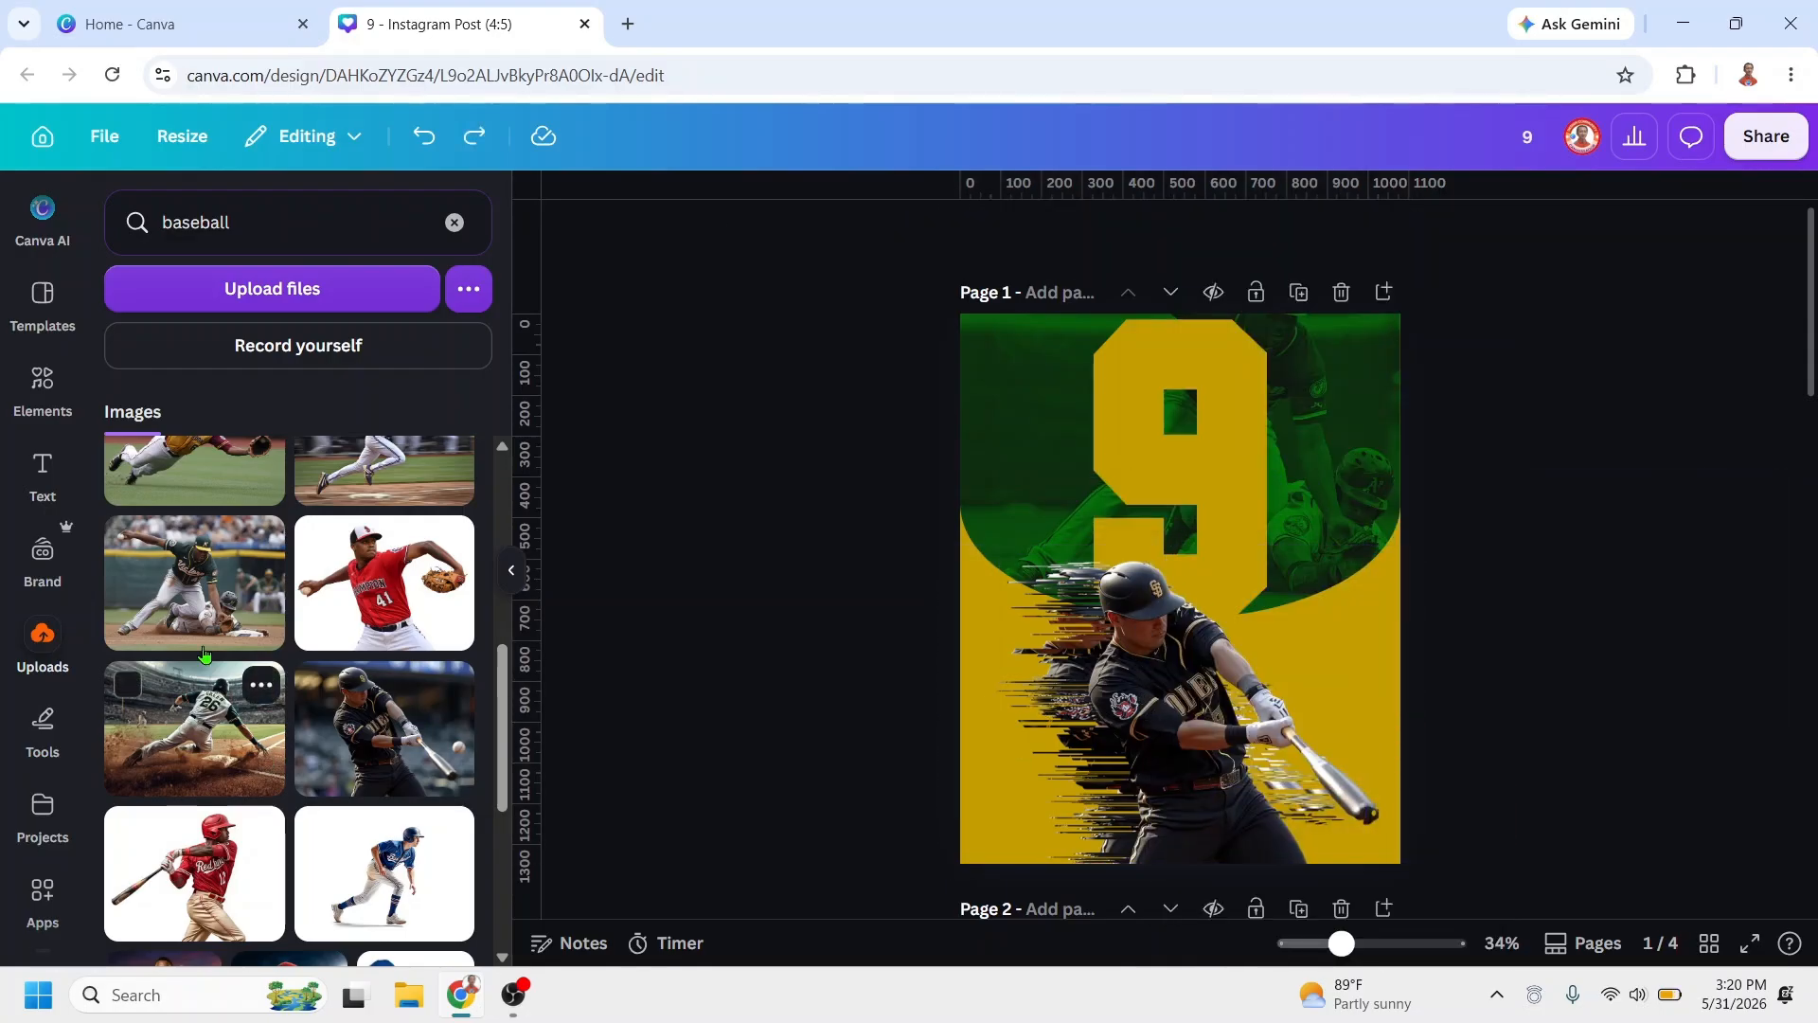
Step: Add the recently used grunge dust texture graphic and enlarge it to cover the whole page
left_click(52, 385)
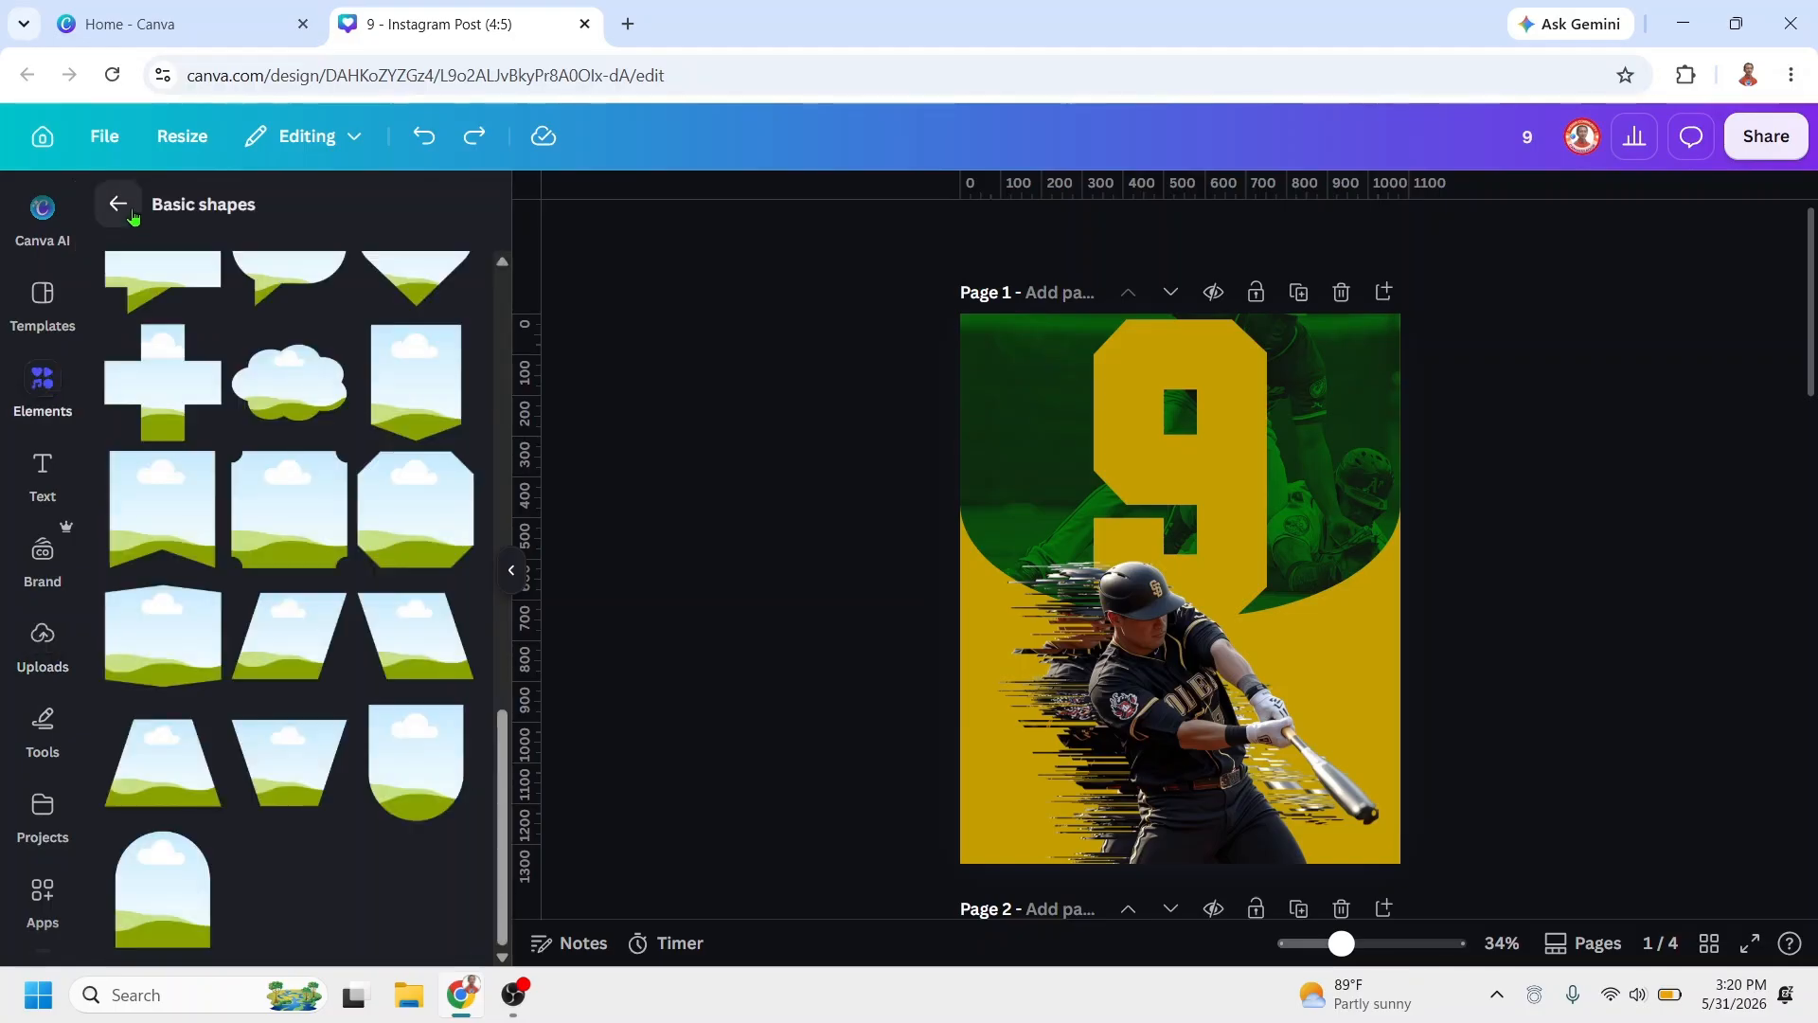
left_click(121, 204)
left_click(123, 204)
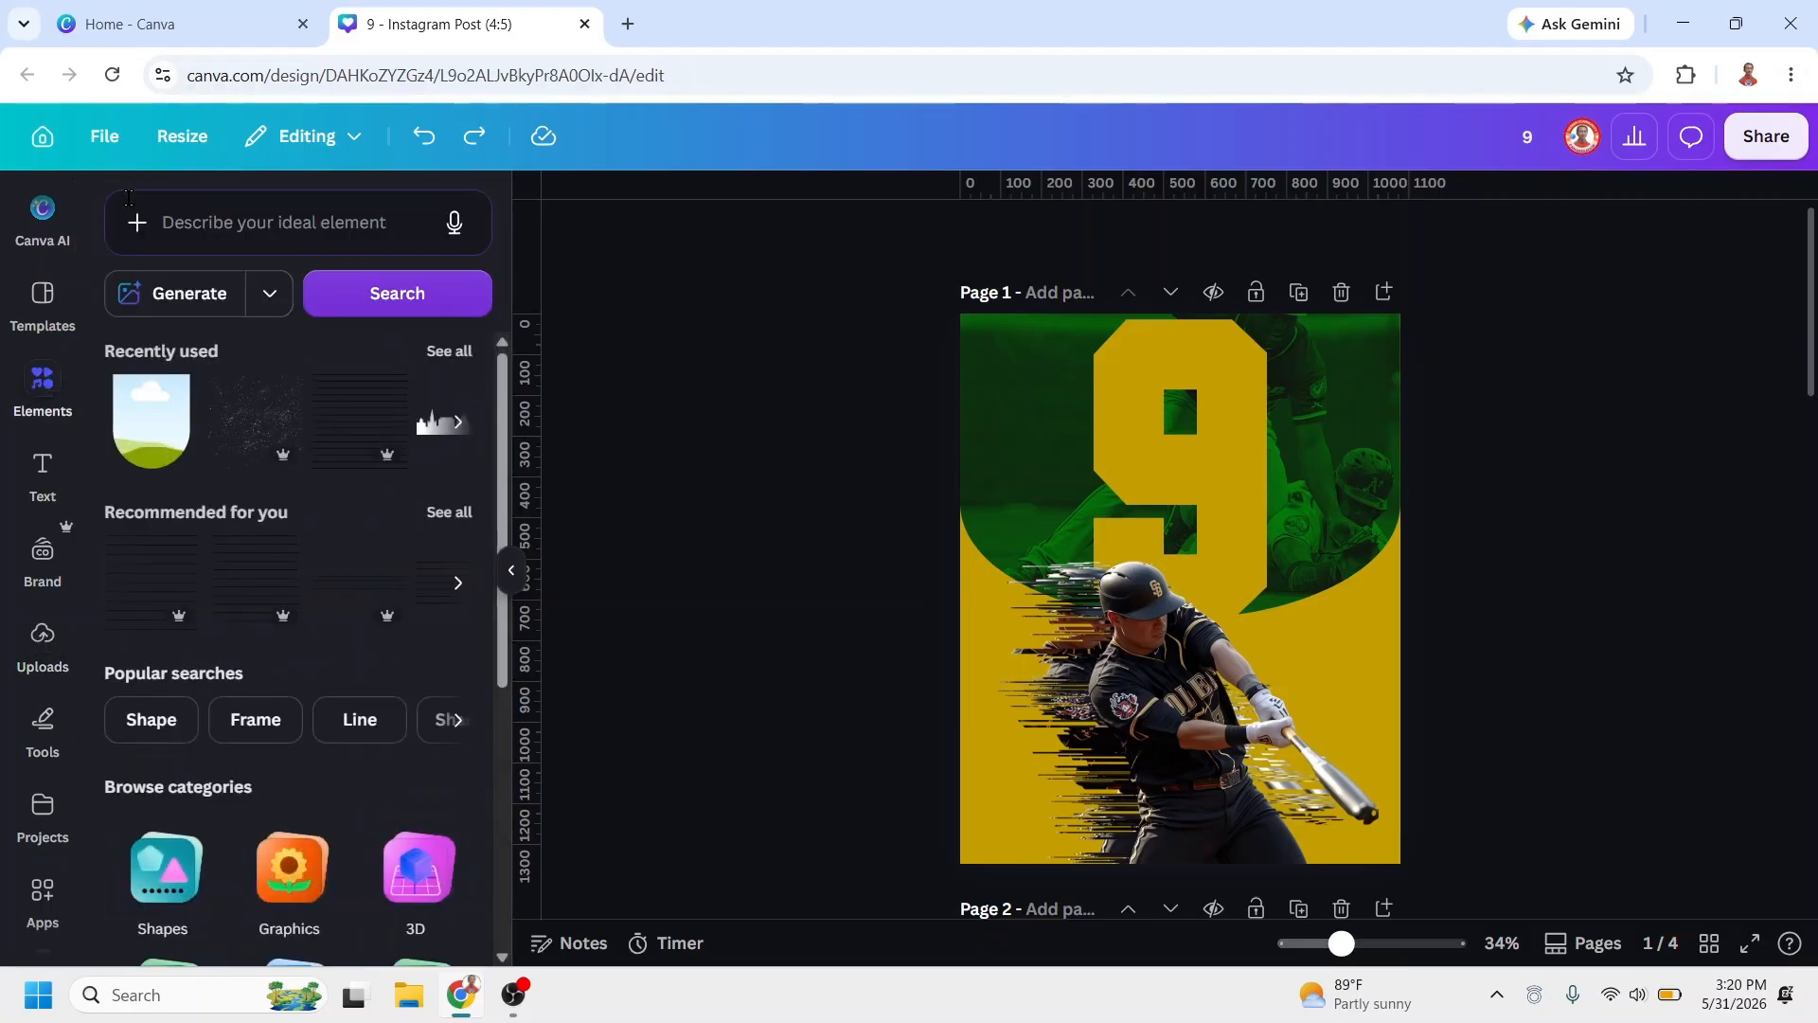
left_click(283, 398)
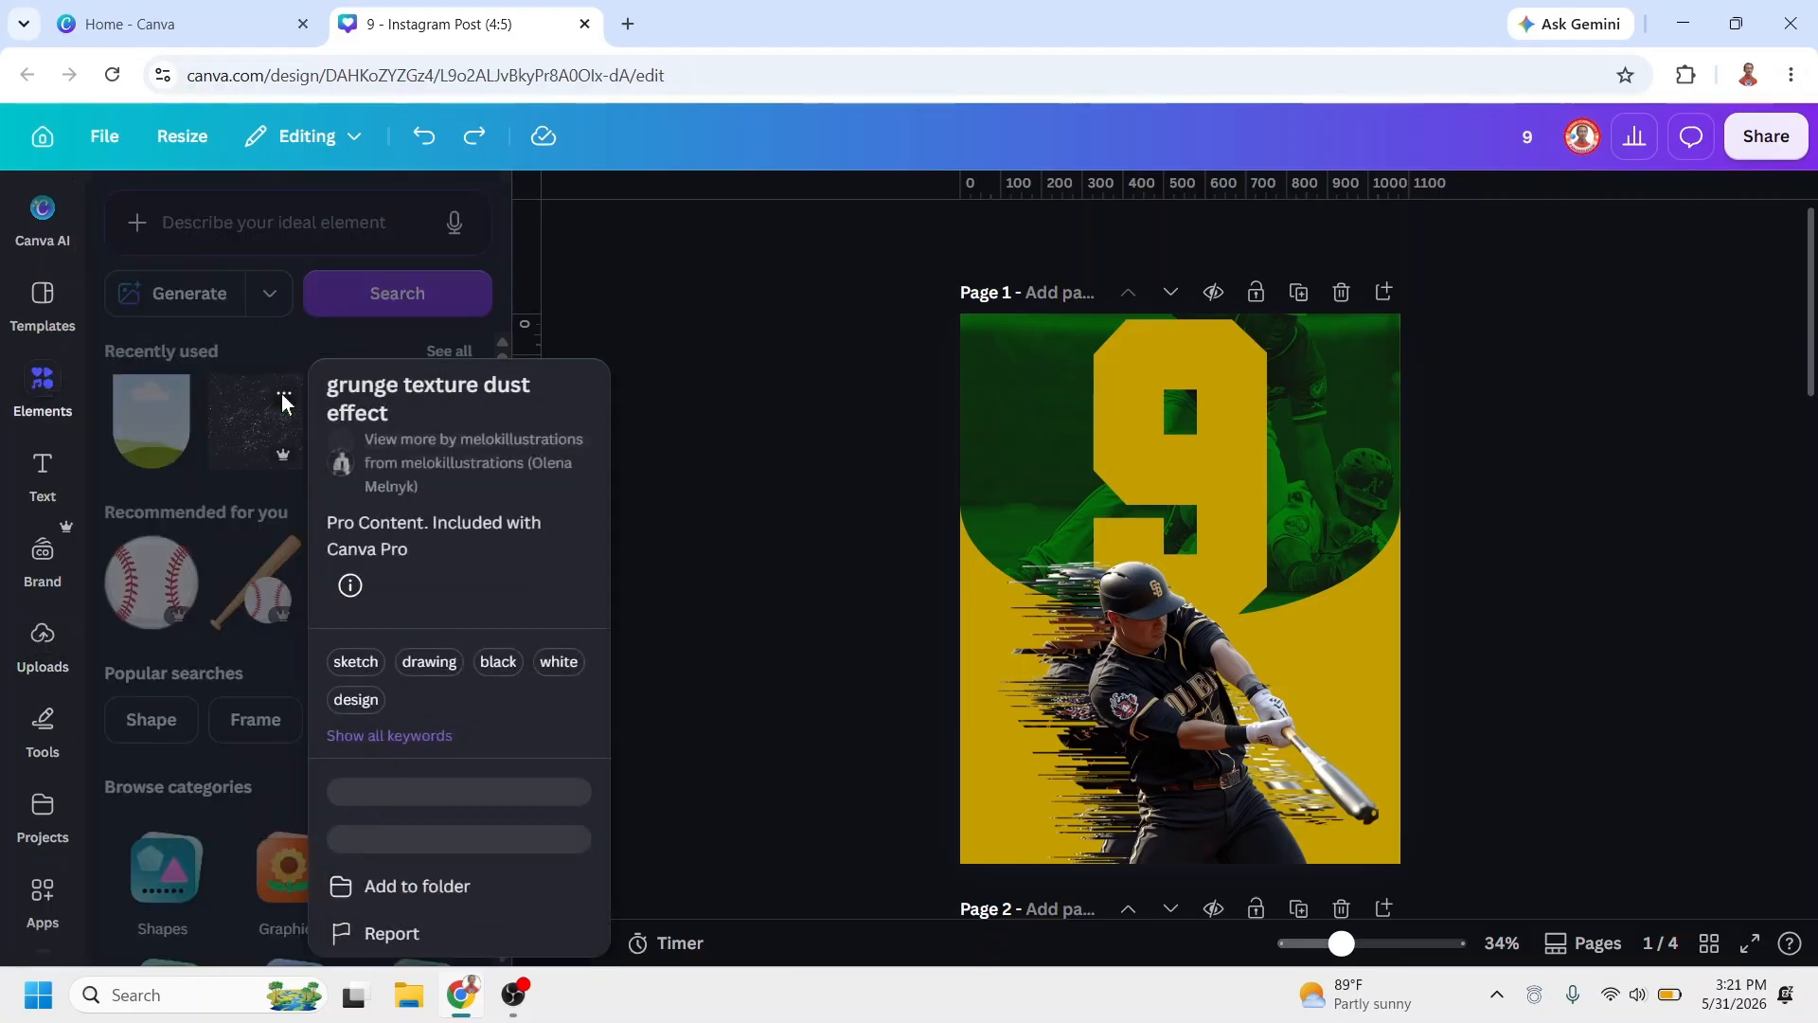
left_click(249, 425)
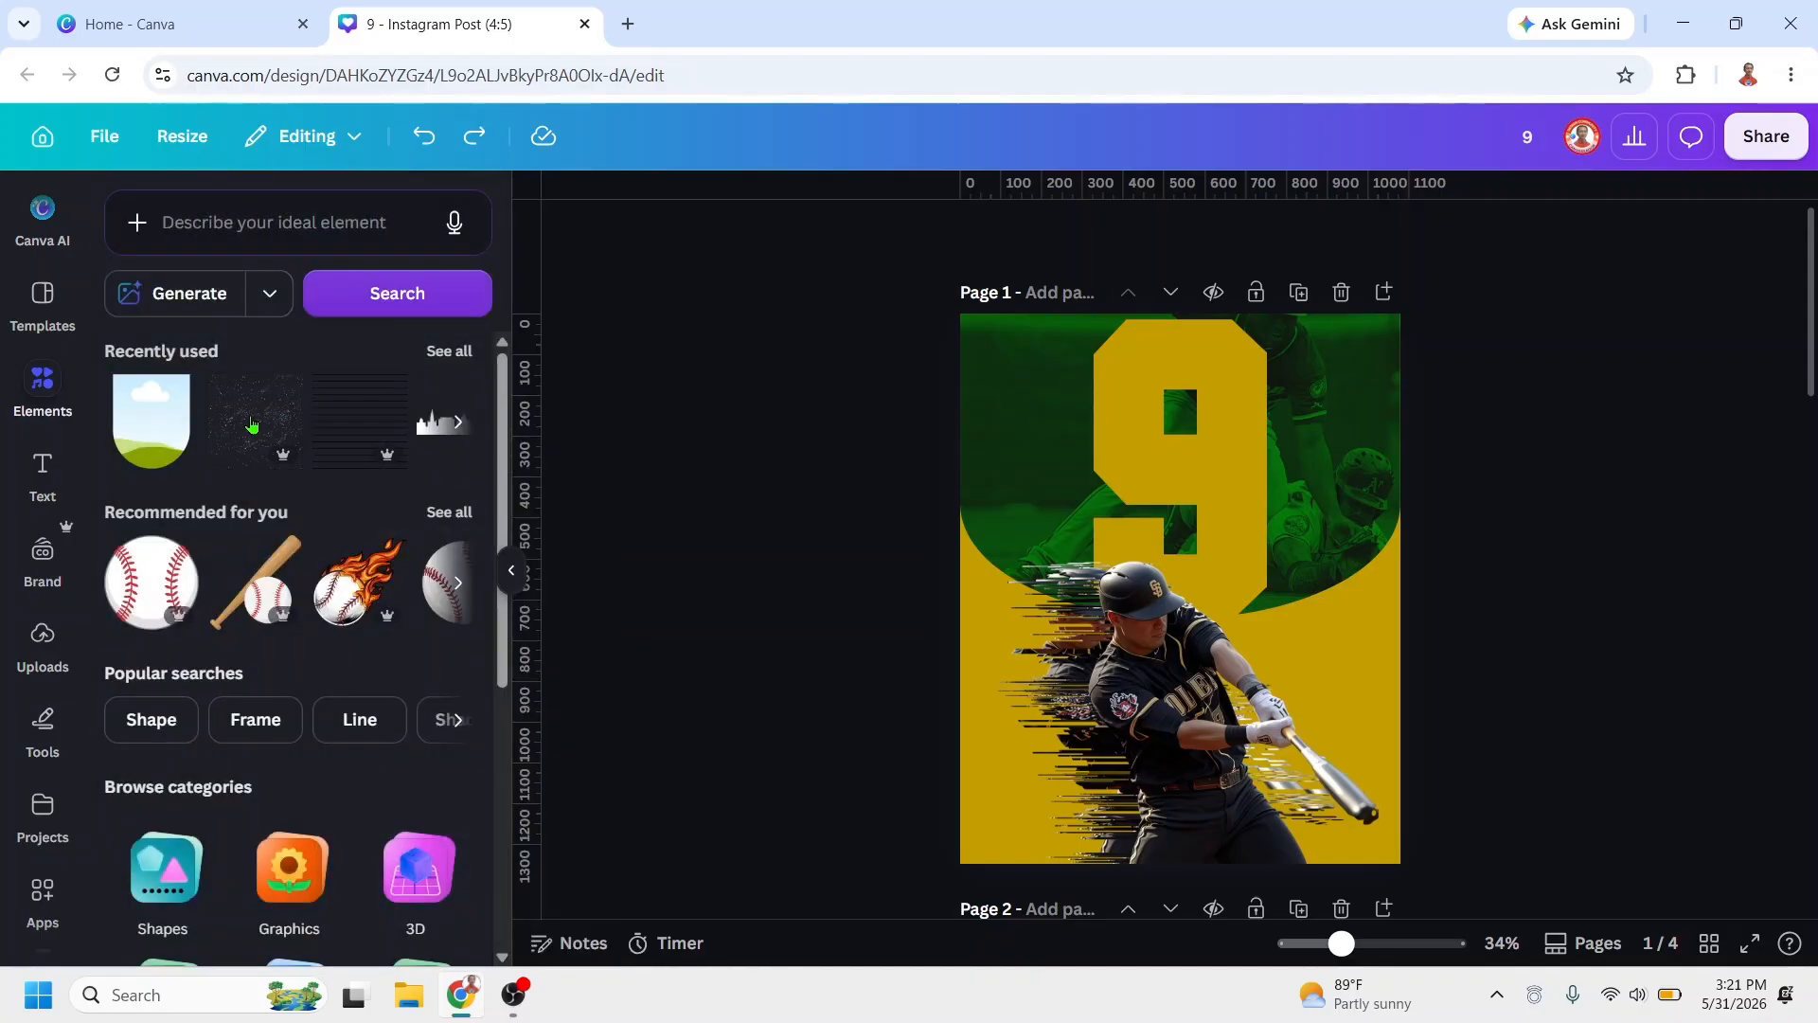
left_click(252, 425)
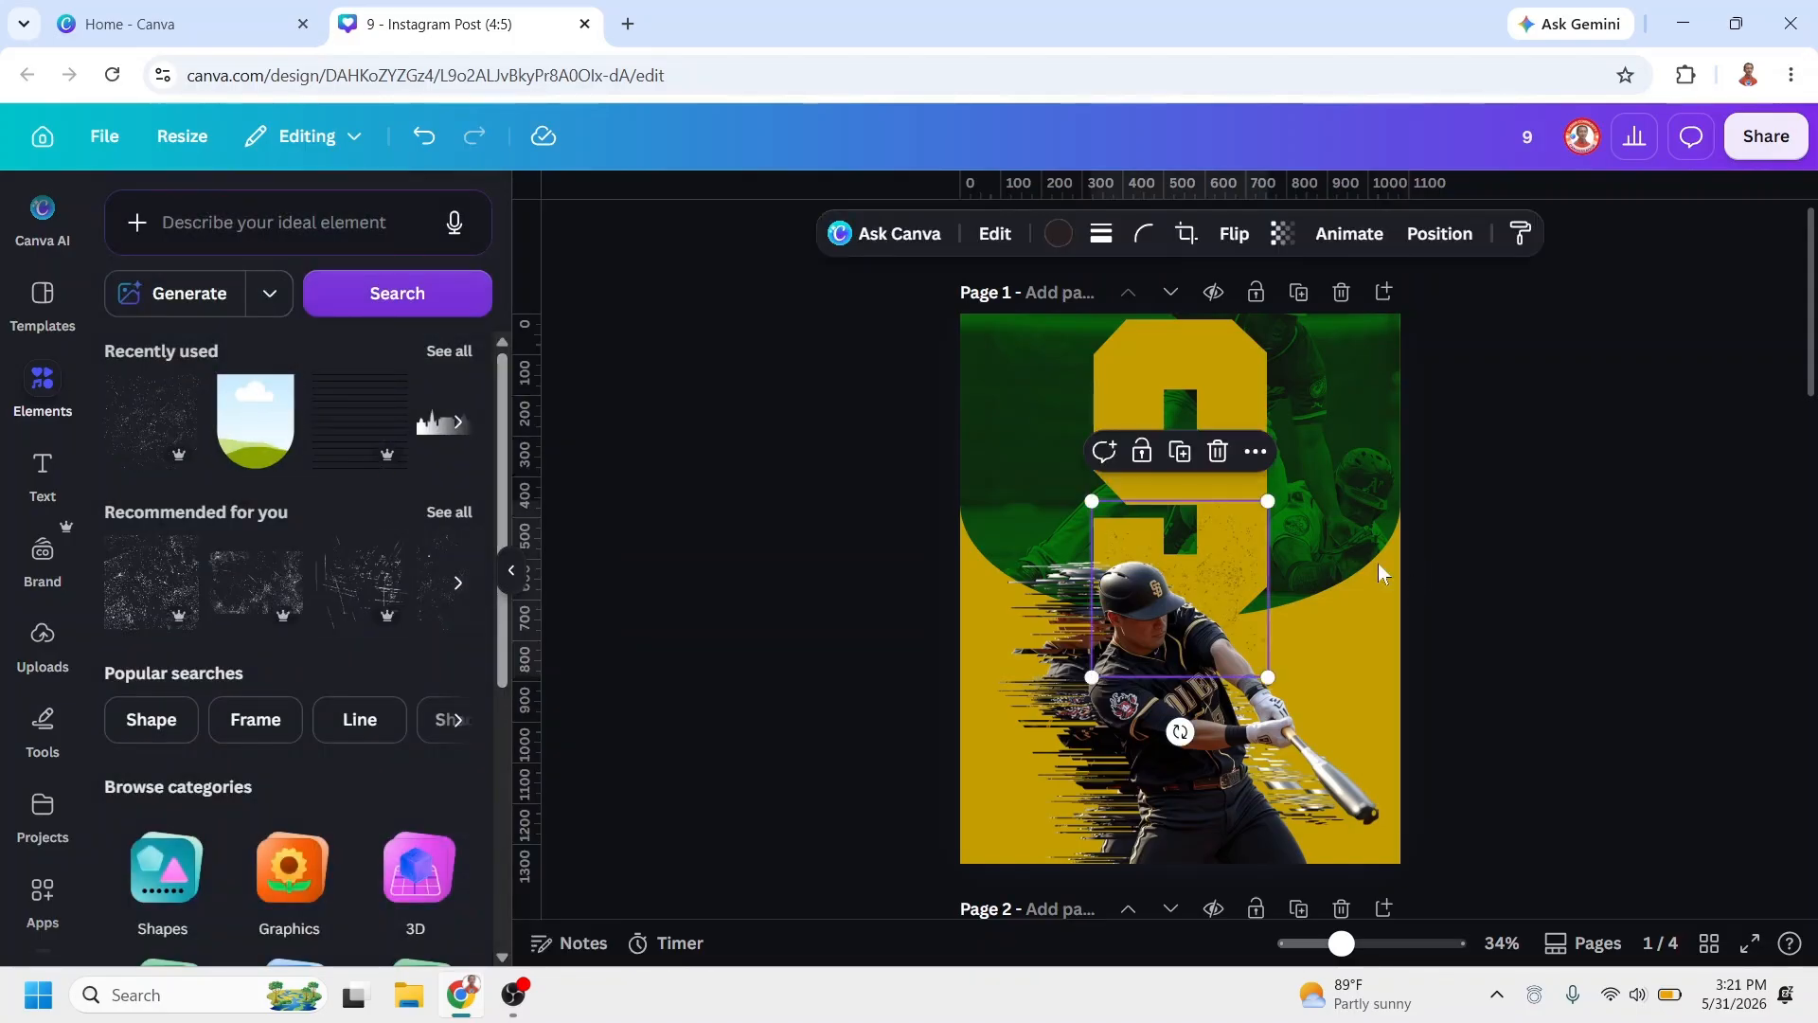
left_click_drag(1271, 505, 1441, 396)
left_click_drag(1092, 674, 897, 868)
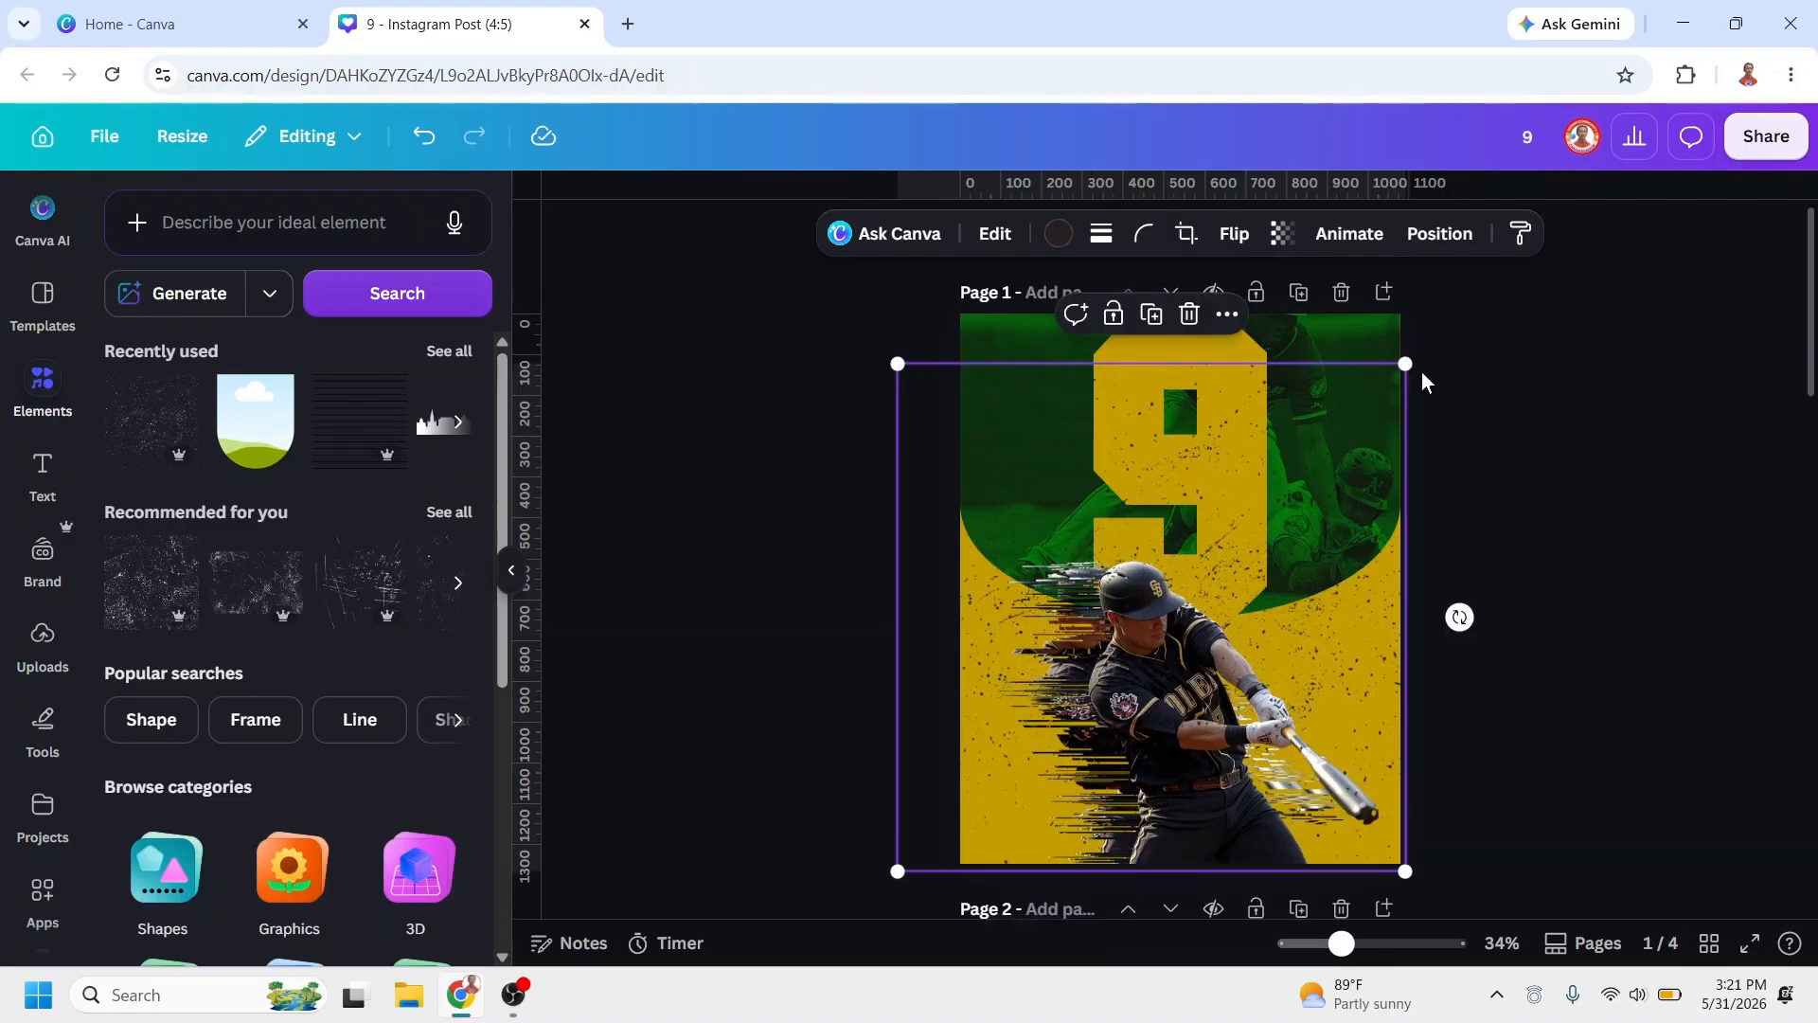
left_click_drag(1408, 364, 1456, 314)
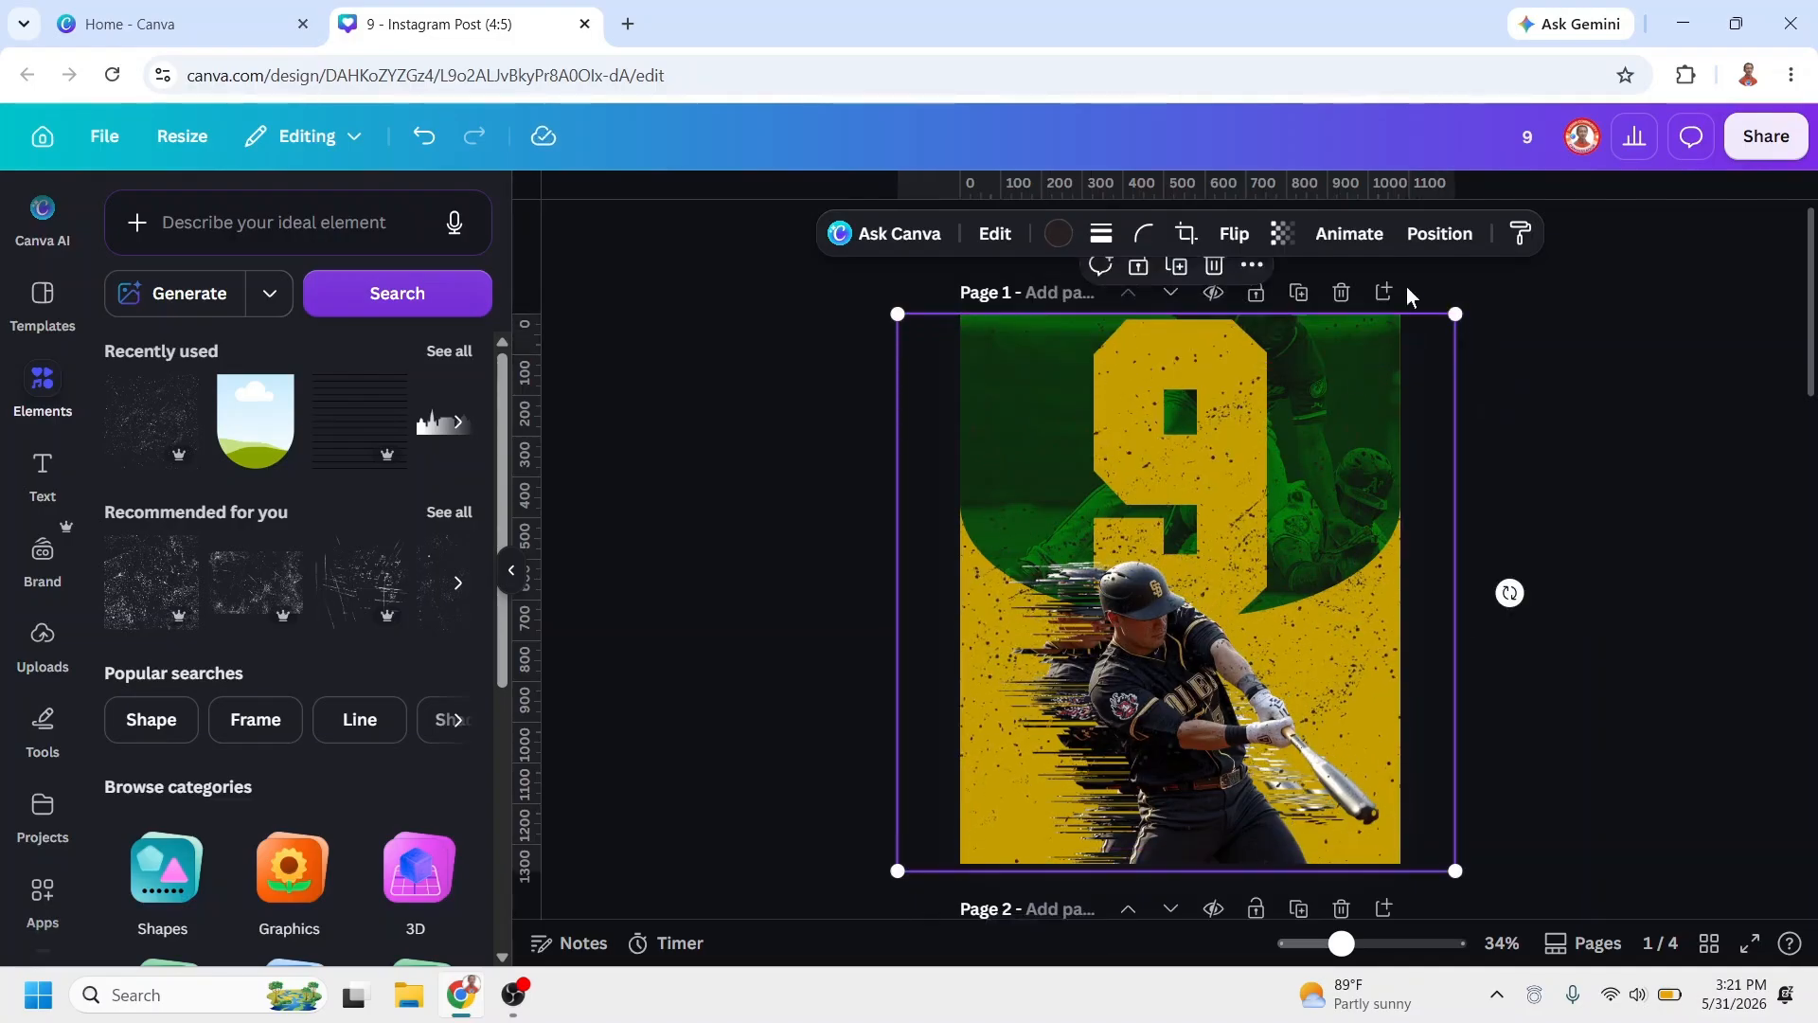
Step: Set the grunge texture's transparency to 50 and place its layer below both batter images, above the number 9
left_click(1287, 246)
left_click_drag(1337, 331, 1250, 342)
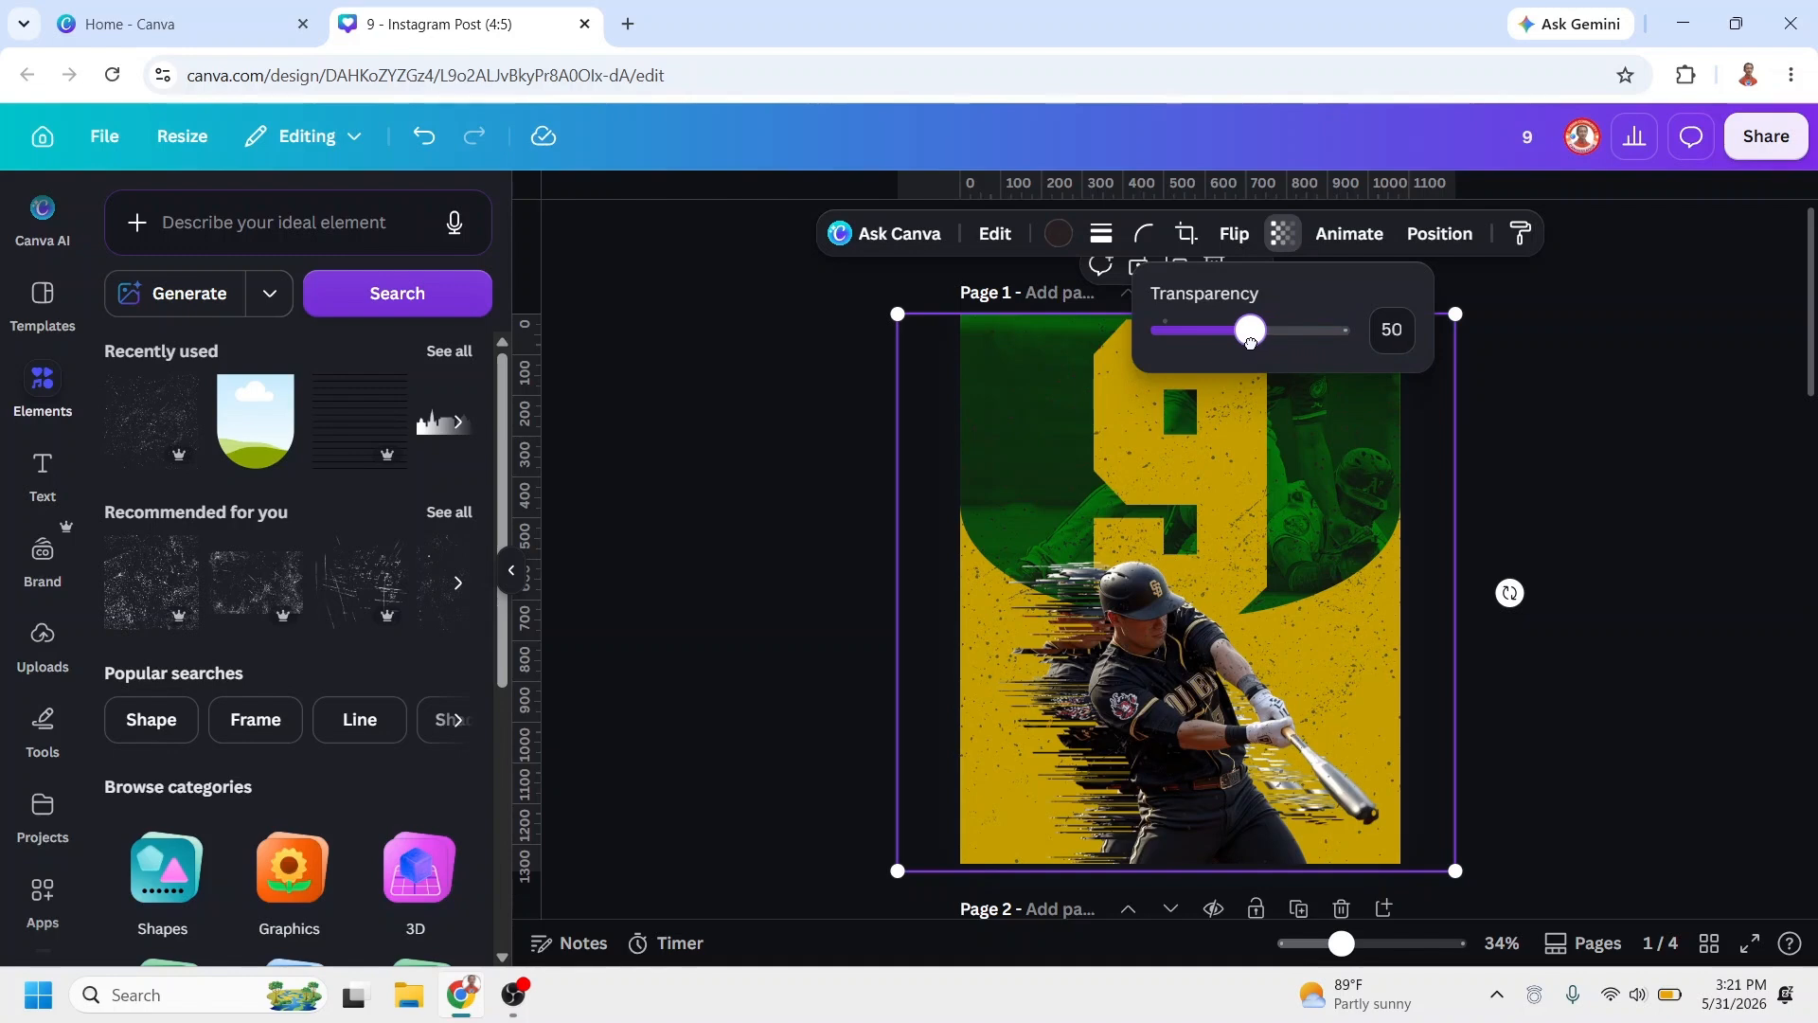
left_click(1437, 233)
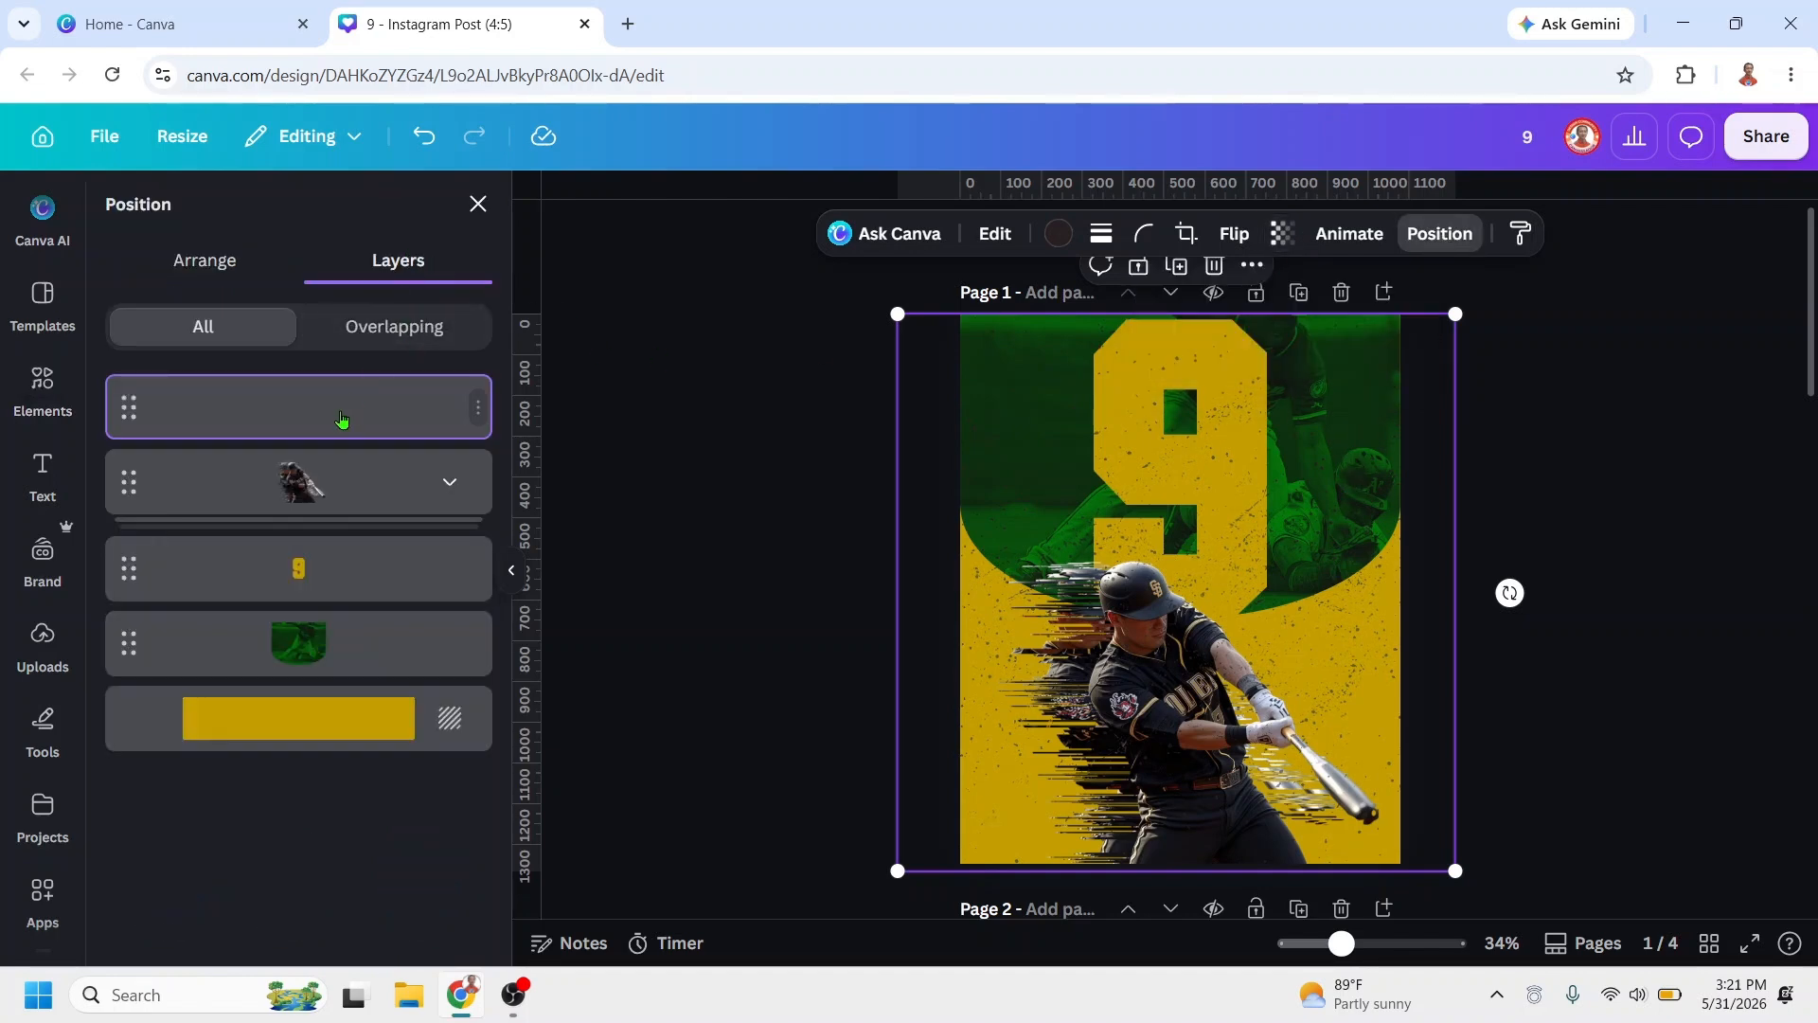
left_click_drag(341, 414, 337, 548)
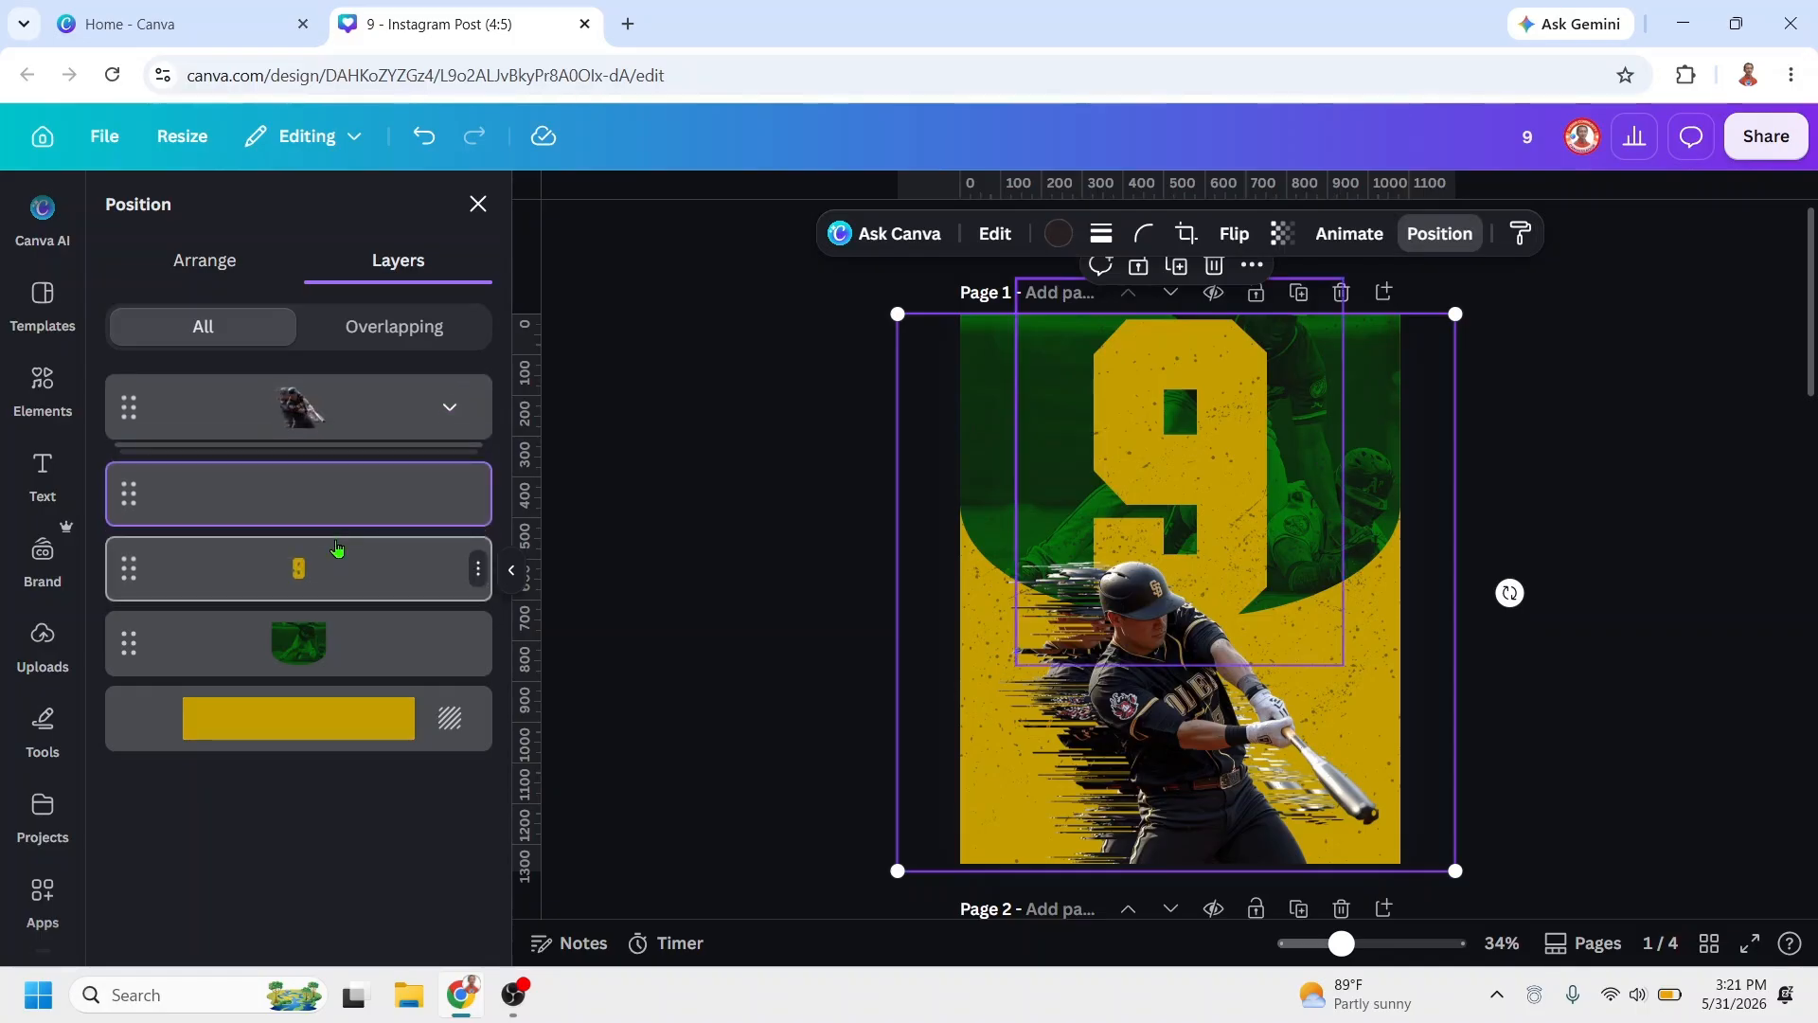
Step: Add the text EAGLES and enlarge it to font size 172 over the lower part of the number 9
key("t")
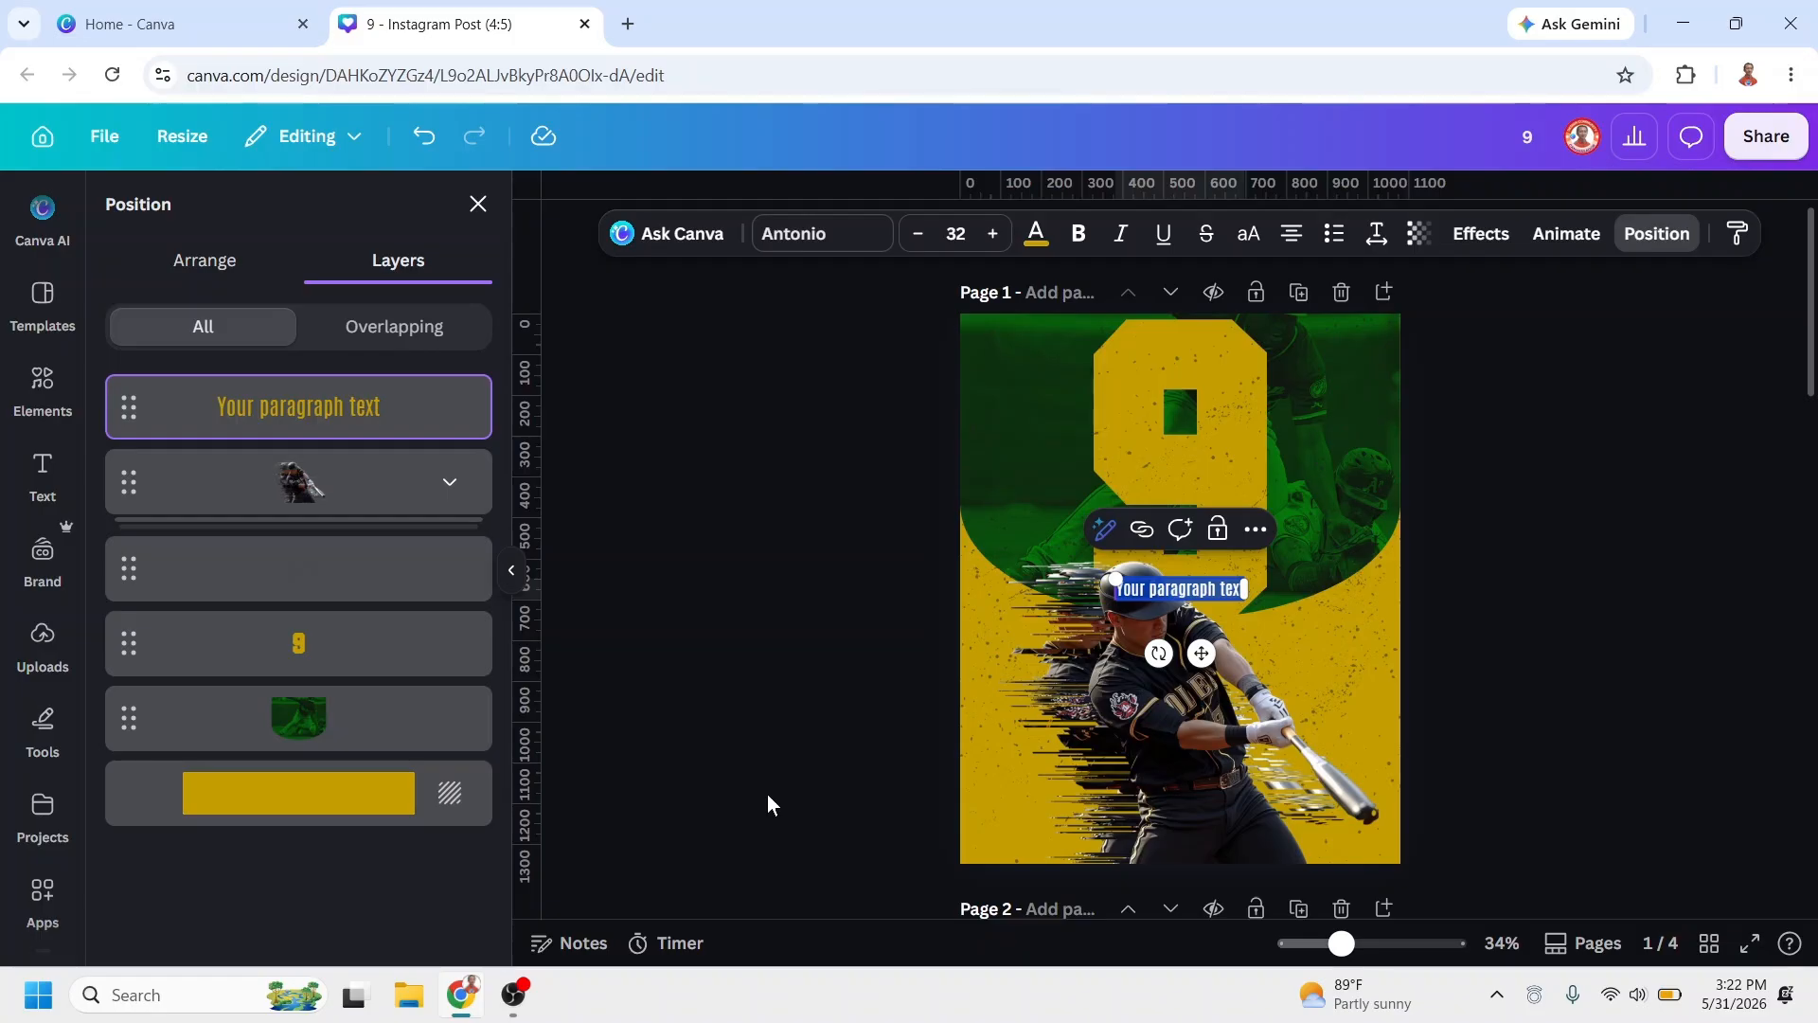
type("EAGLE")
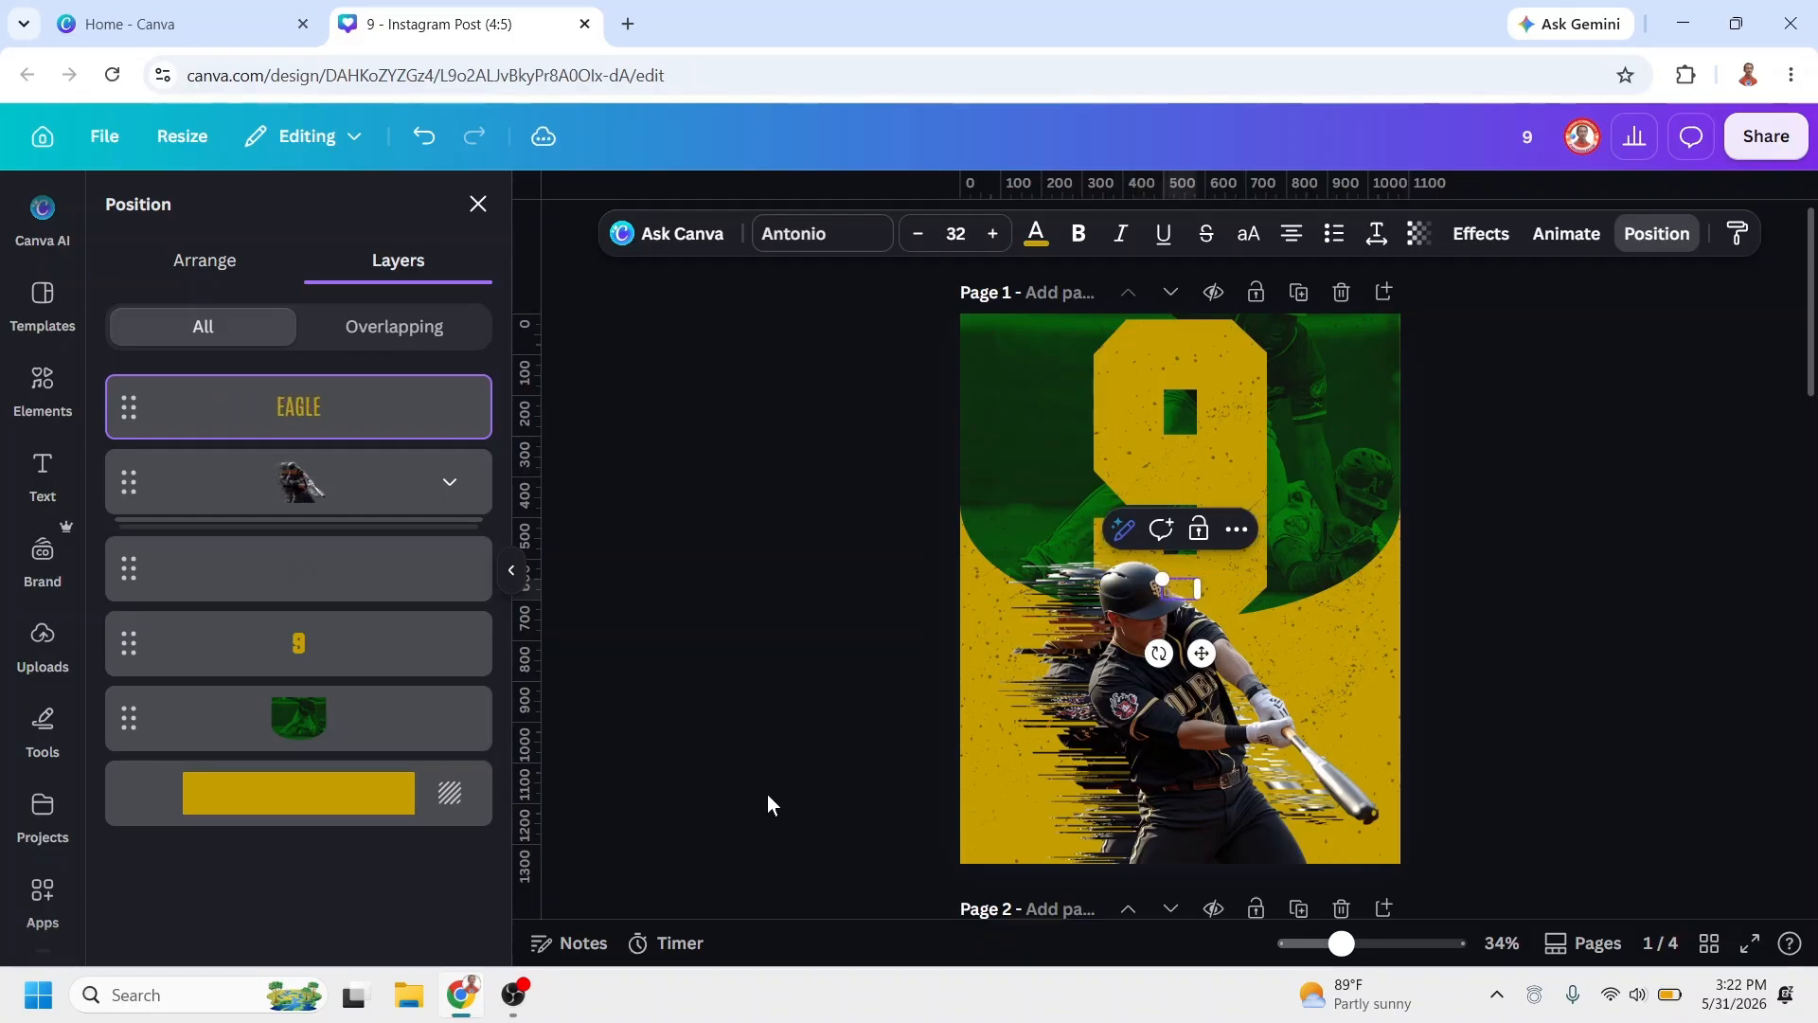
type("S")
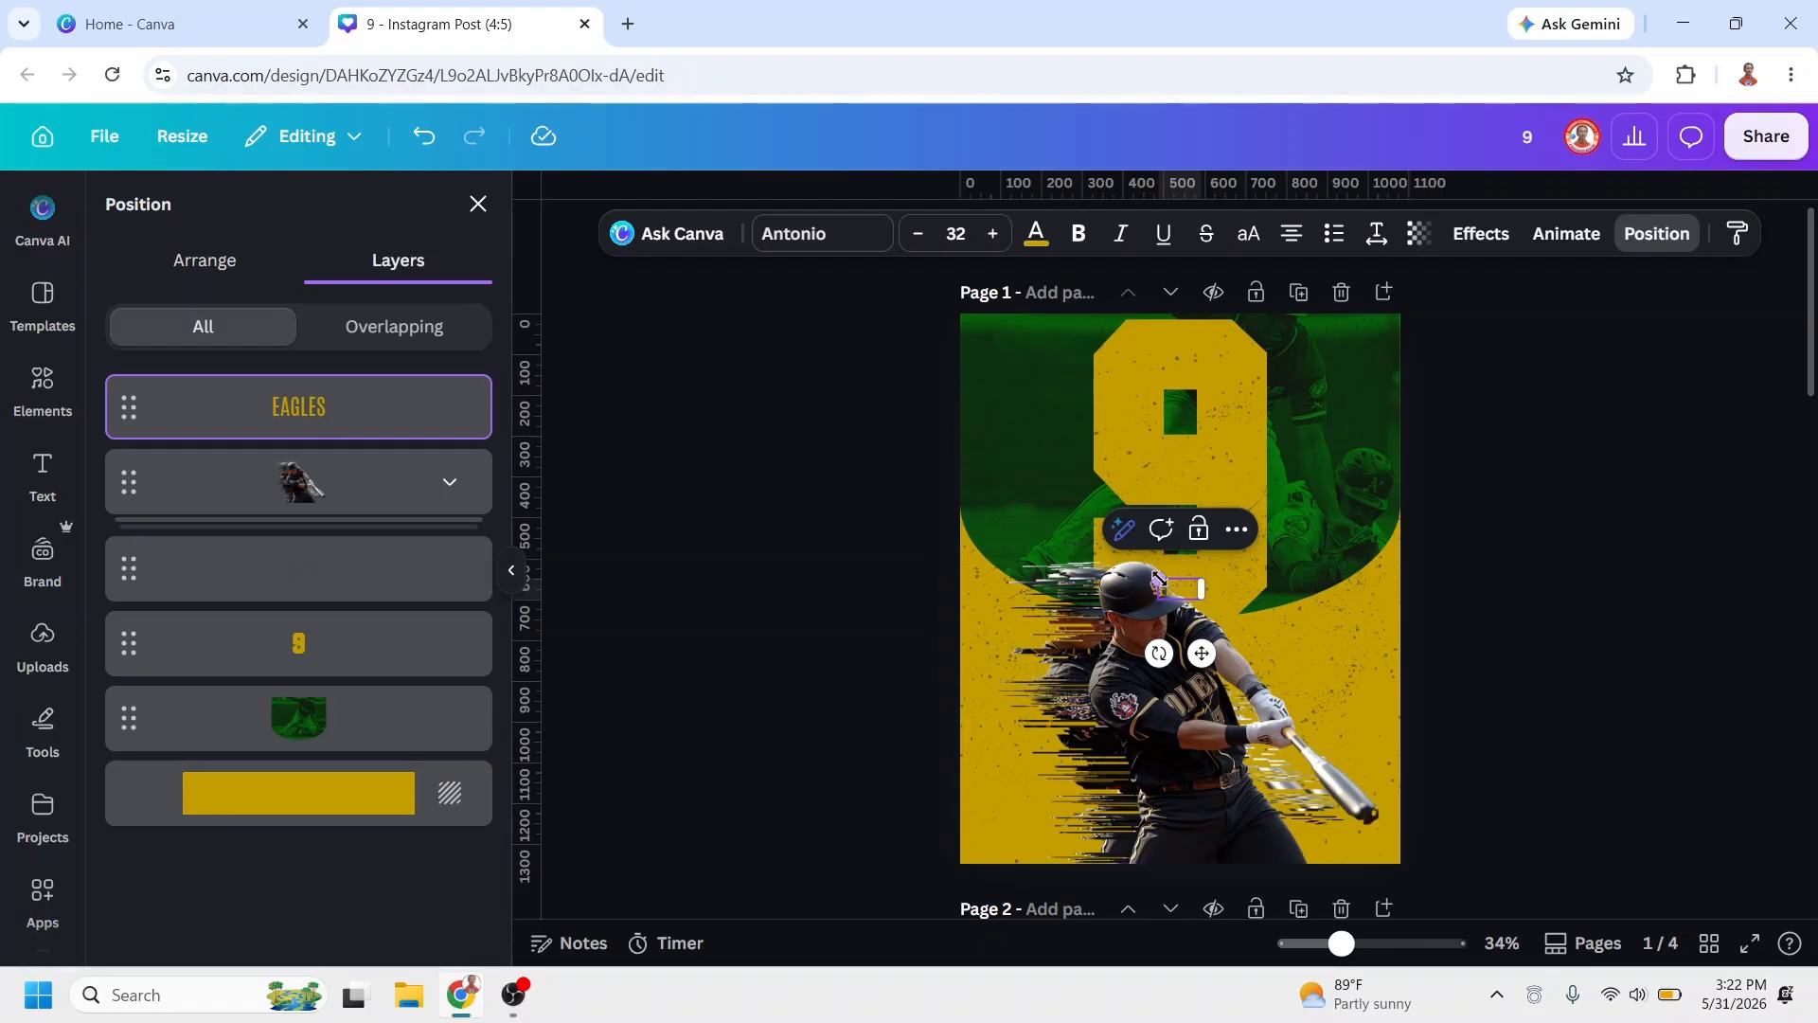
left_click_drag(1065, 516, 996, 445)
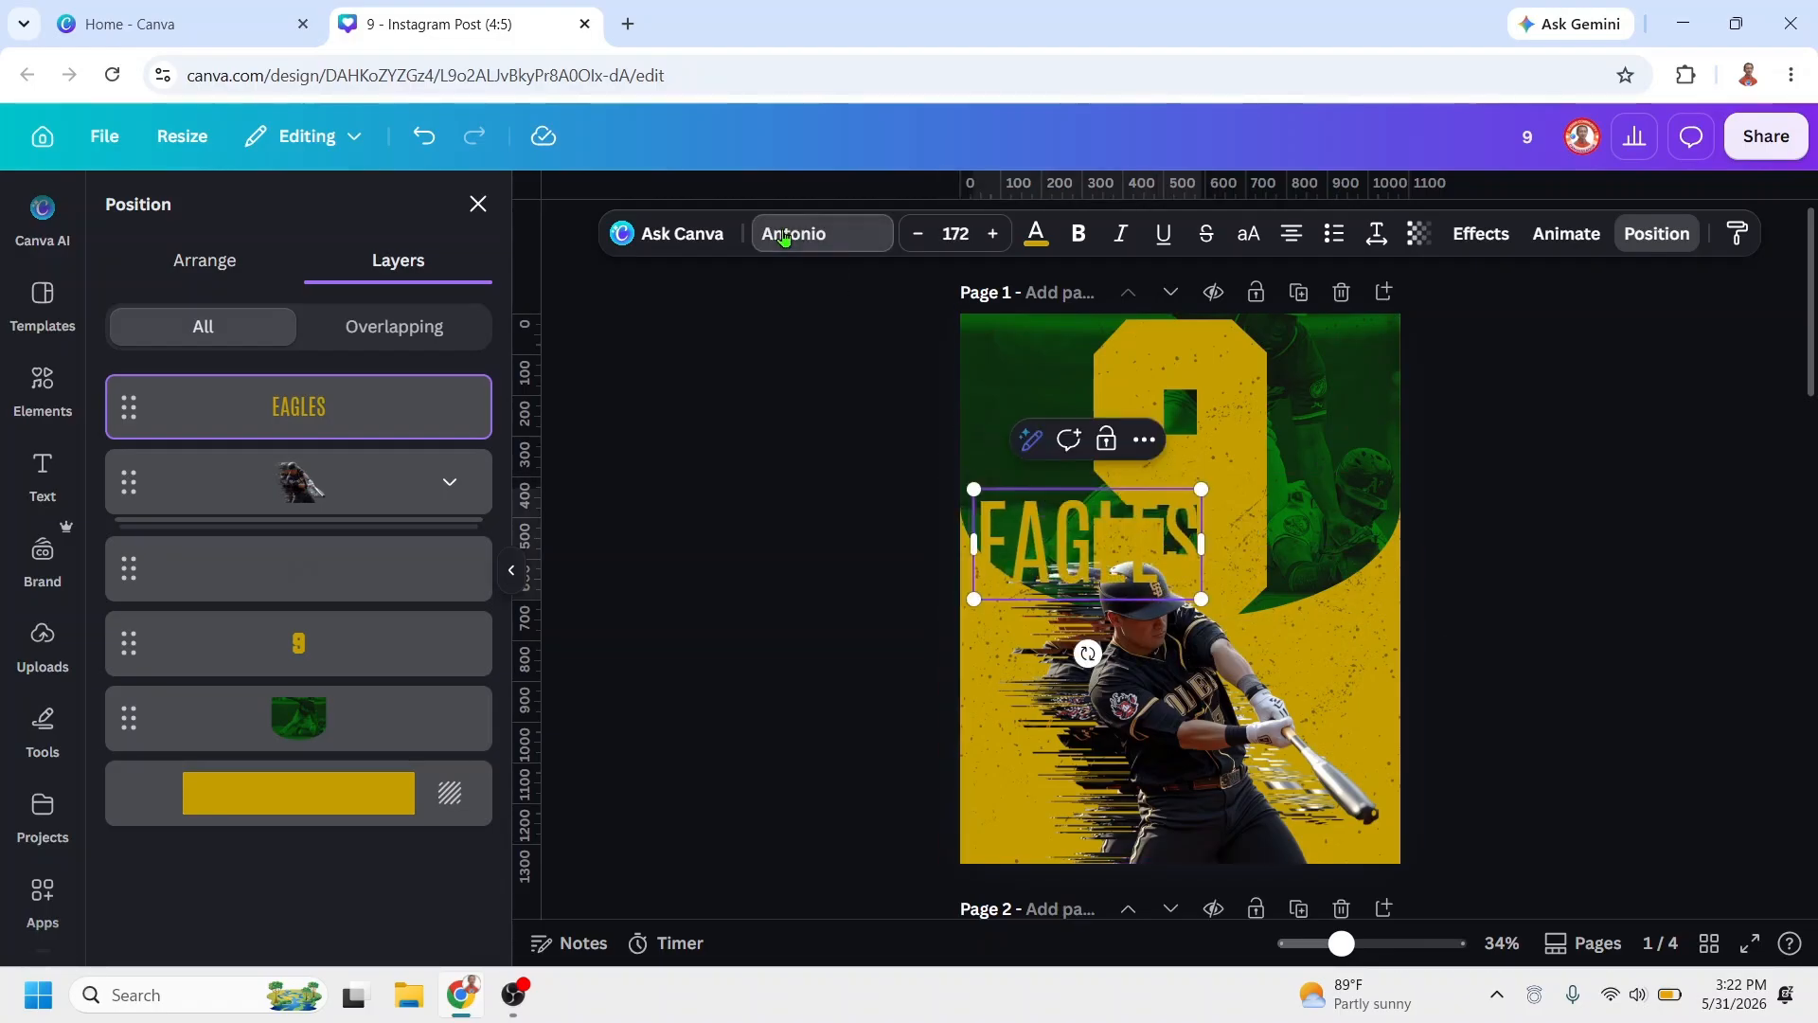
Step: Change the EAGLES text's font to Yearbook Solid and shrink it to size 64.7, on one line beside the number 9
left_click(784, 237)
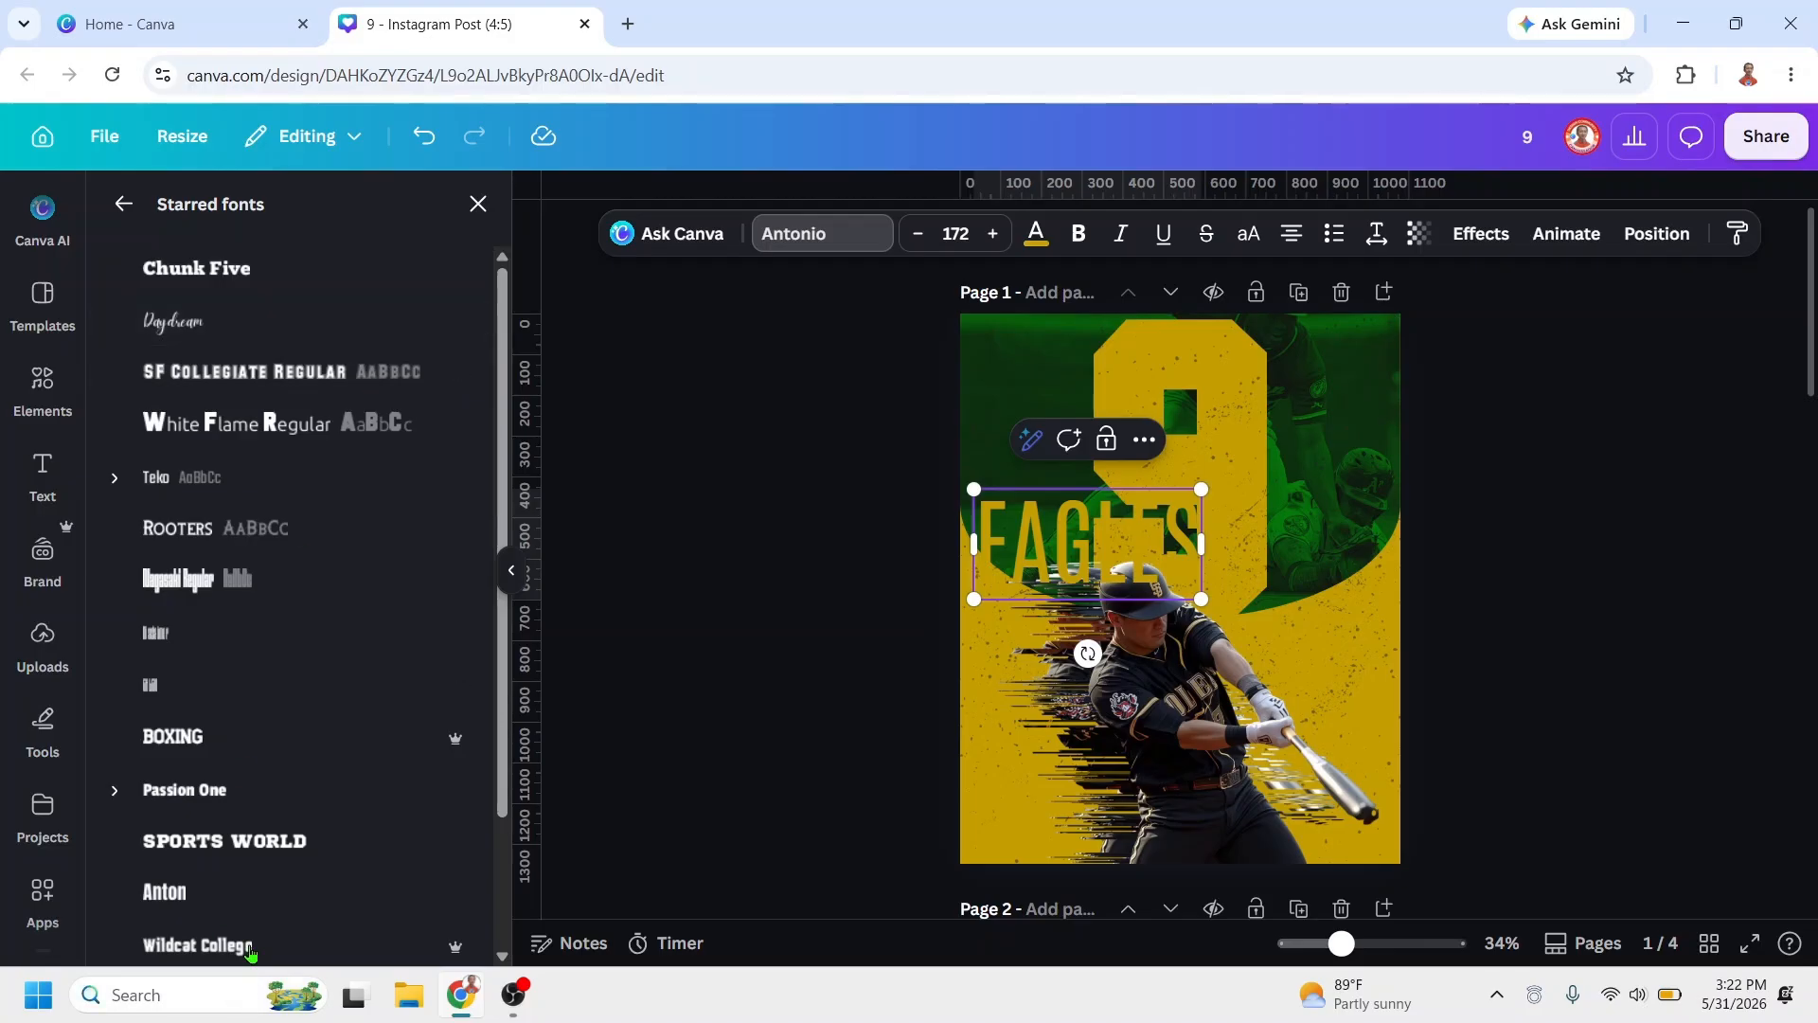
scroll(296, 833, "down", 2)
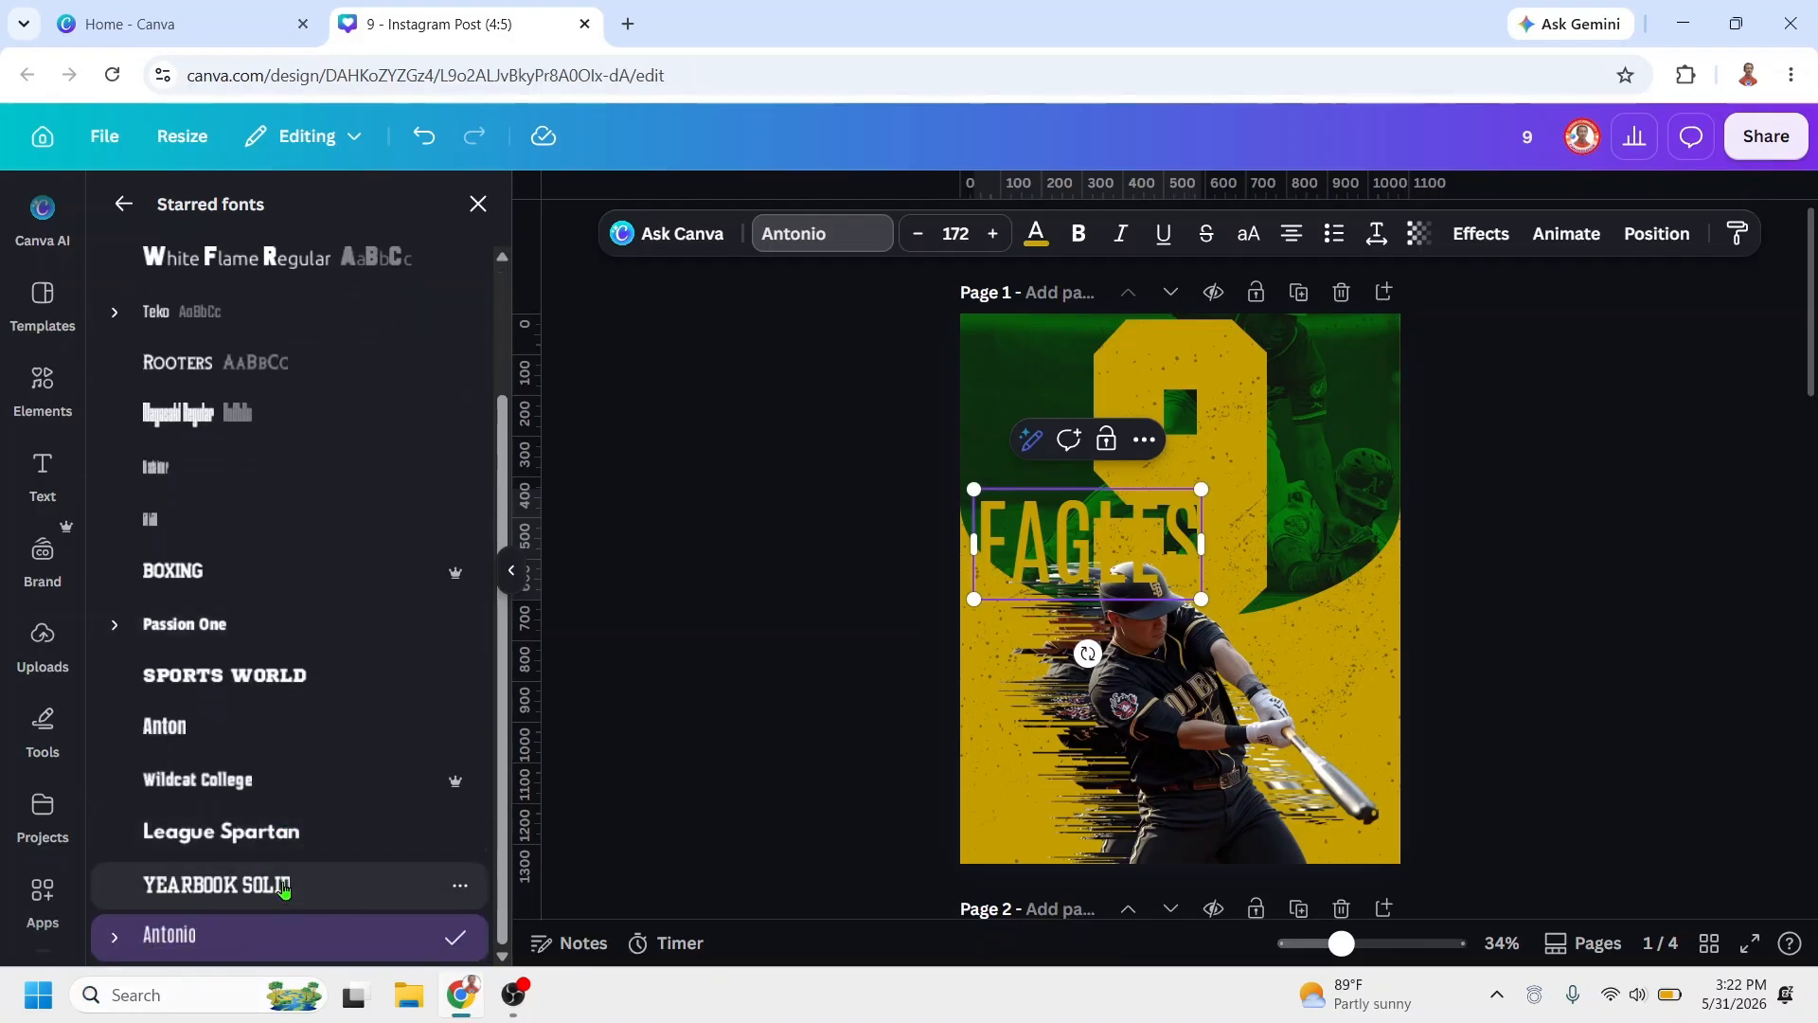
left_click(284, 884)
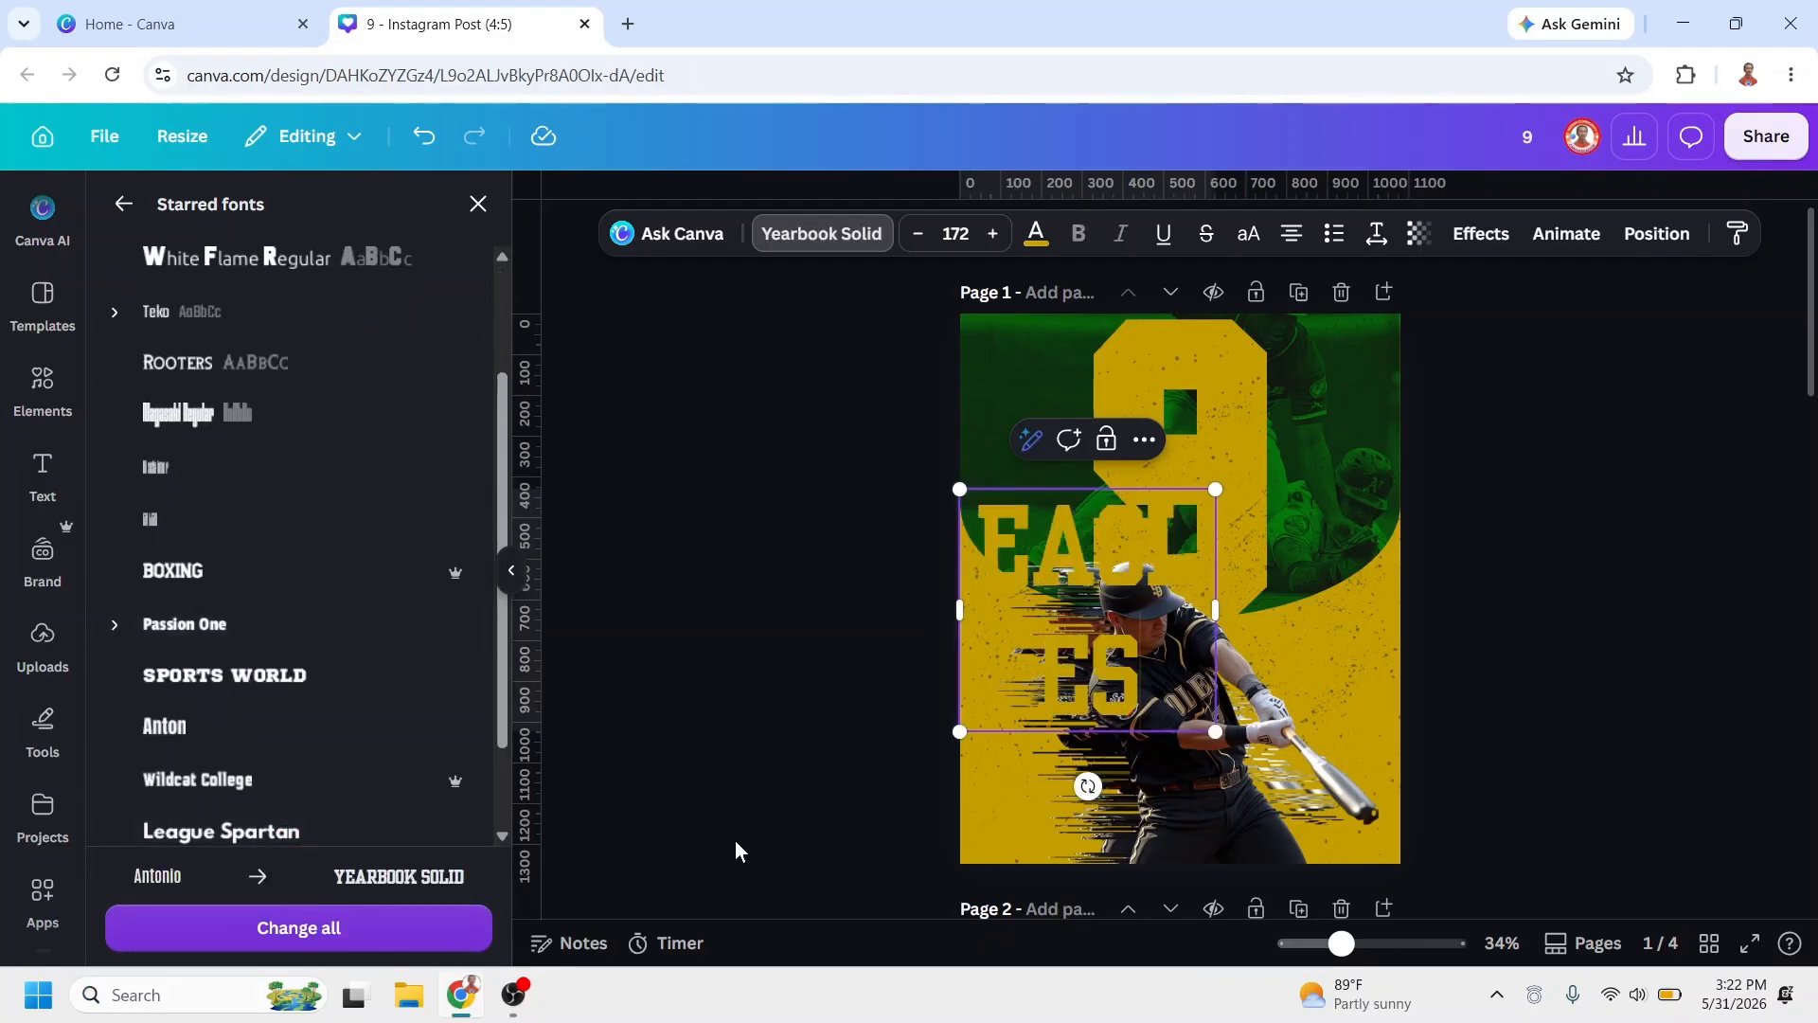
left_click_drag(1216, 730, 1094, 531)
double_click(1061, 485)
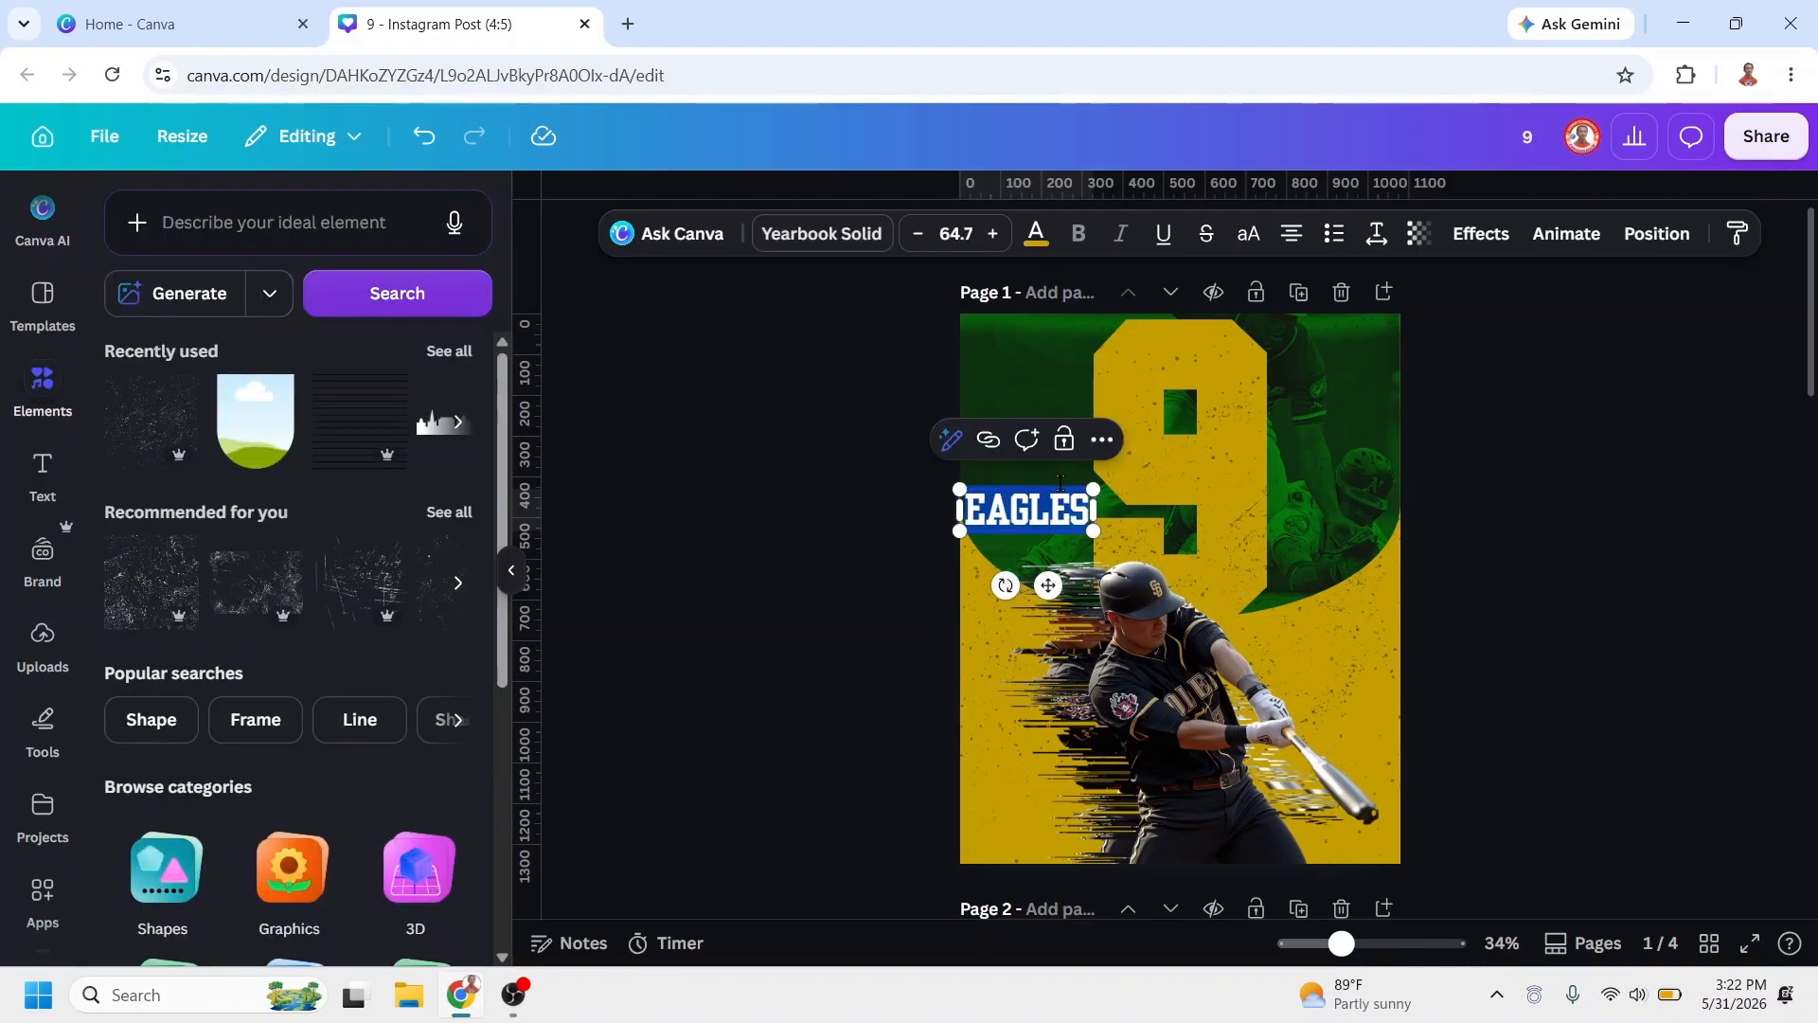
Step: Colour the EAGLES text white and move it up to the page's upper-left corner, beside the number 9
left_click(1033, 233)
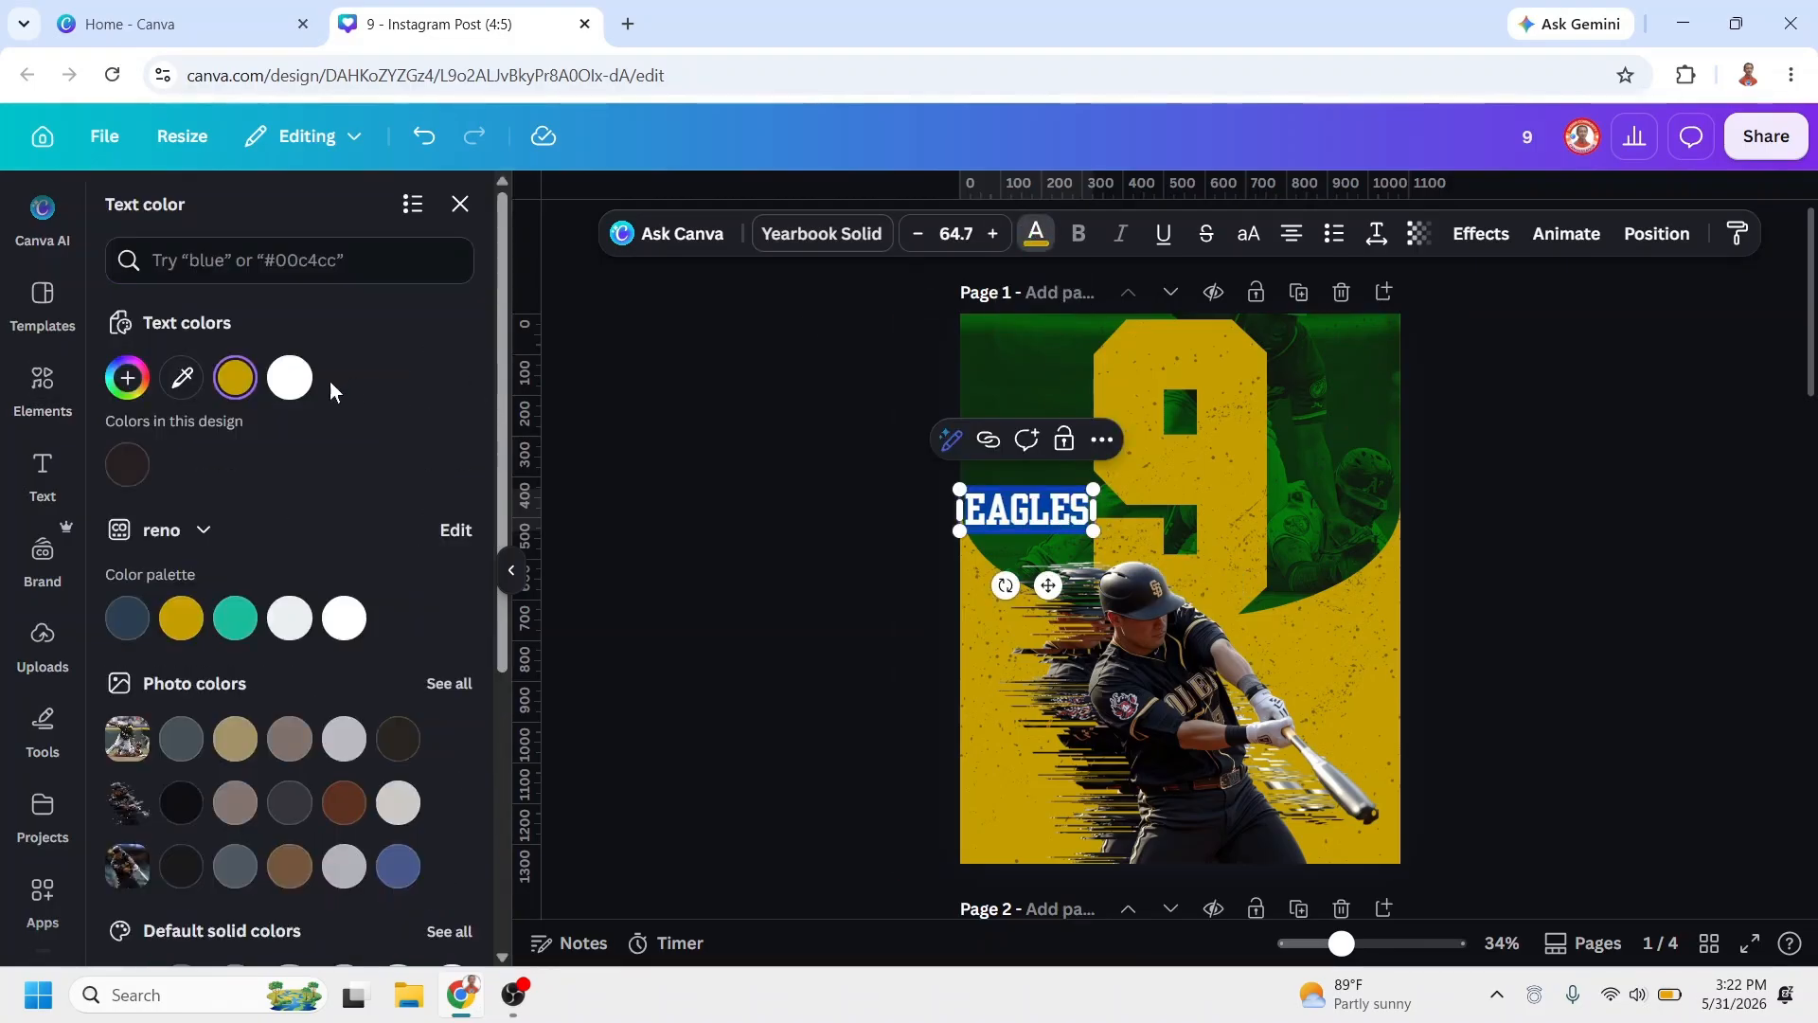
scroll(417, 810, "down", 1)
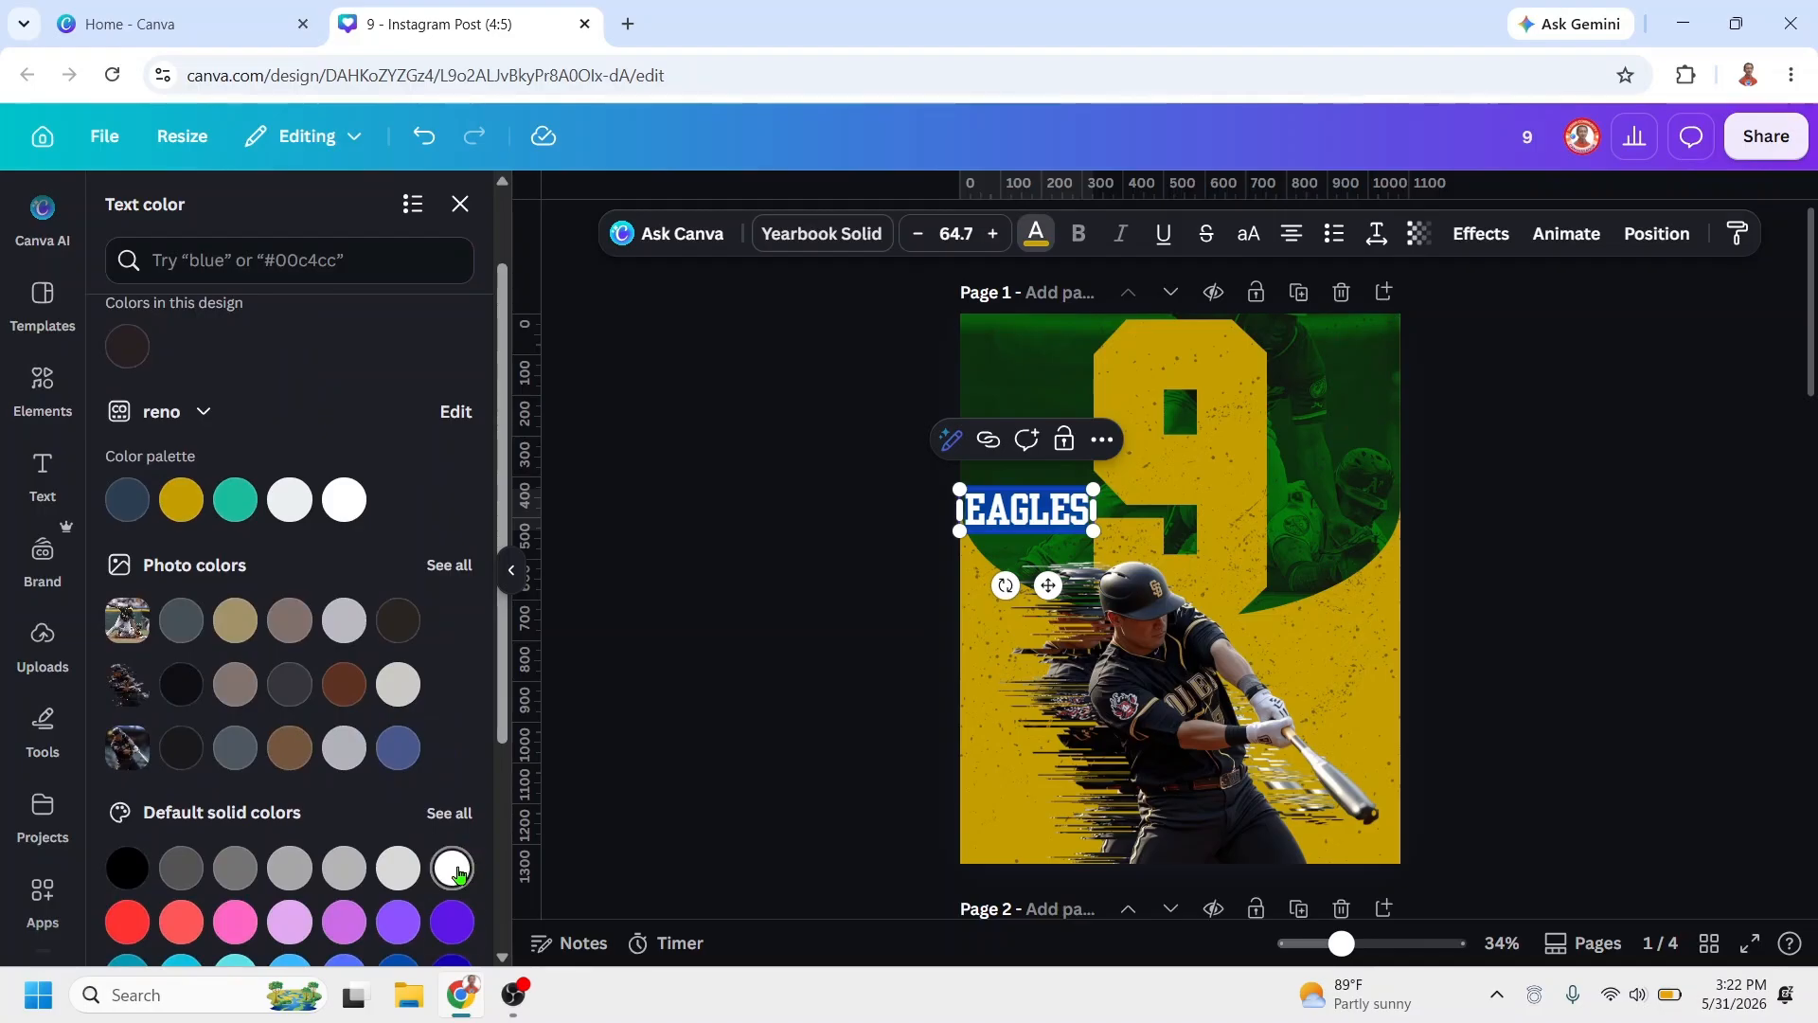
left_click(453, 869)
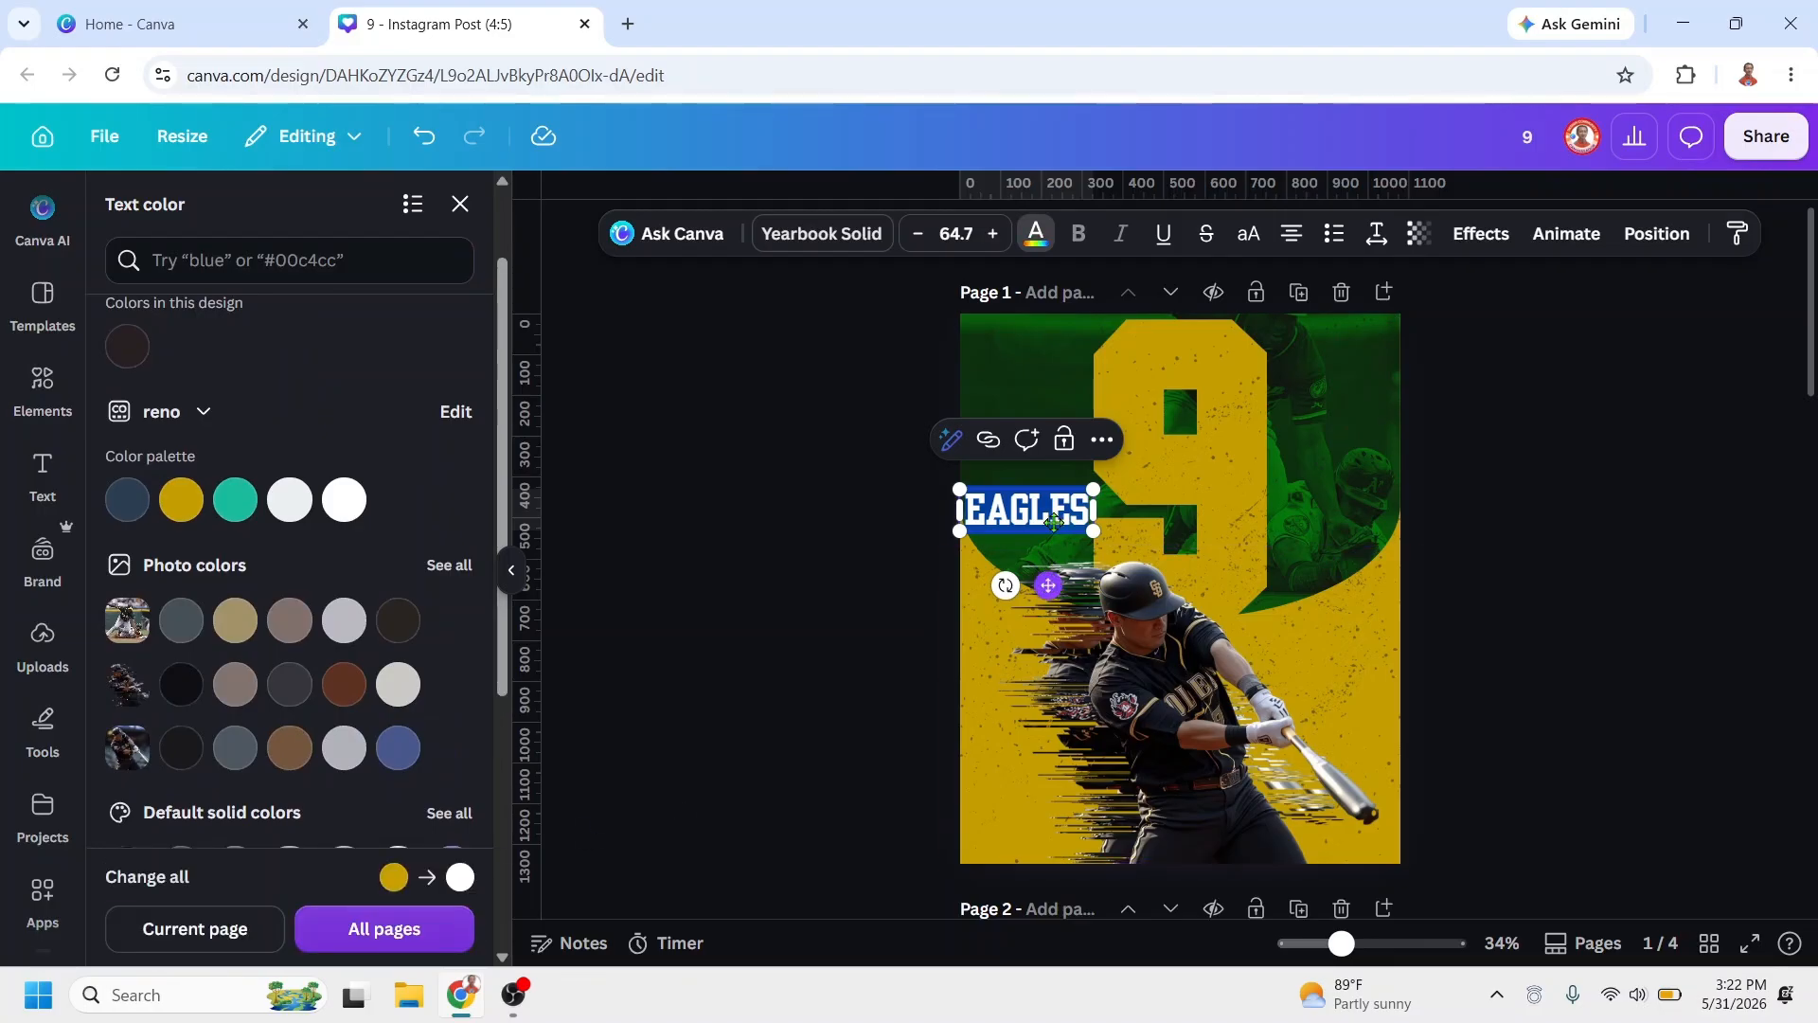
left_click_drag(1048, 585, 1050, 422)
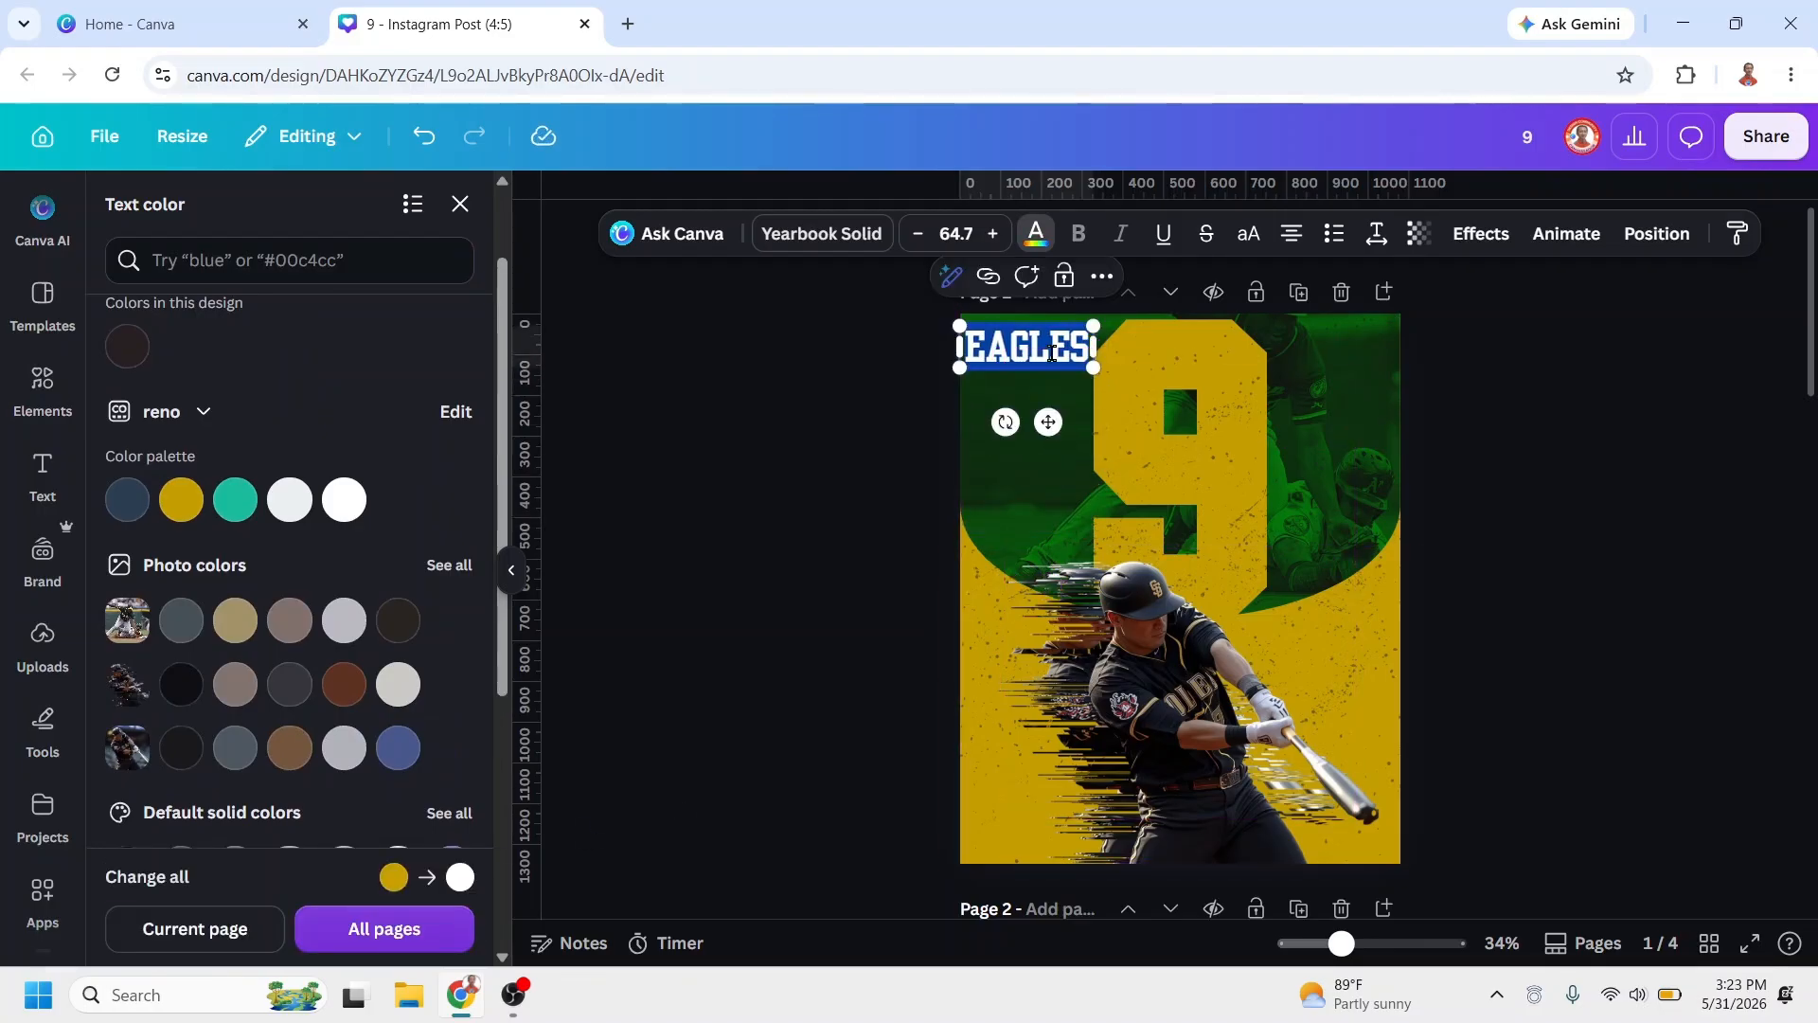
Step: Copy the word EAGLES and repeat it on new lines in the same text box until the column fills the page height
right_click(1051, 352)
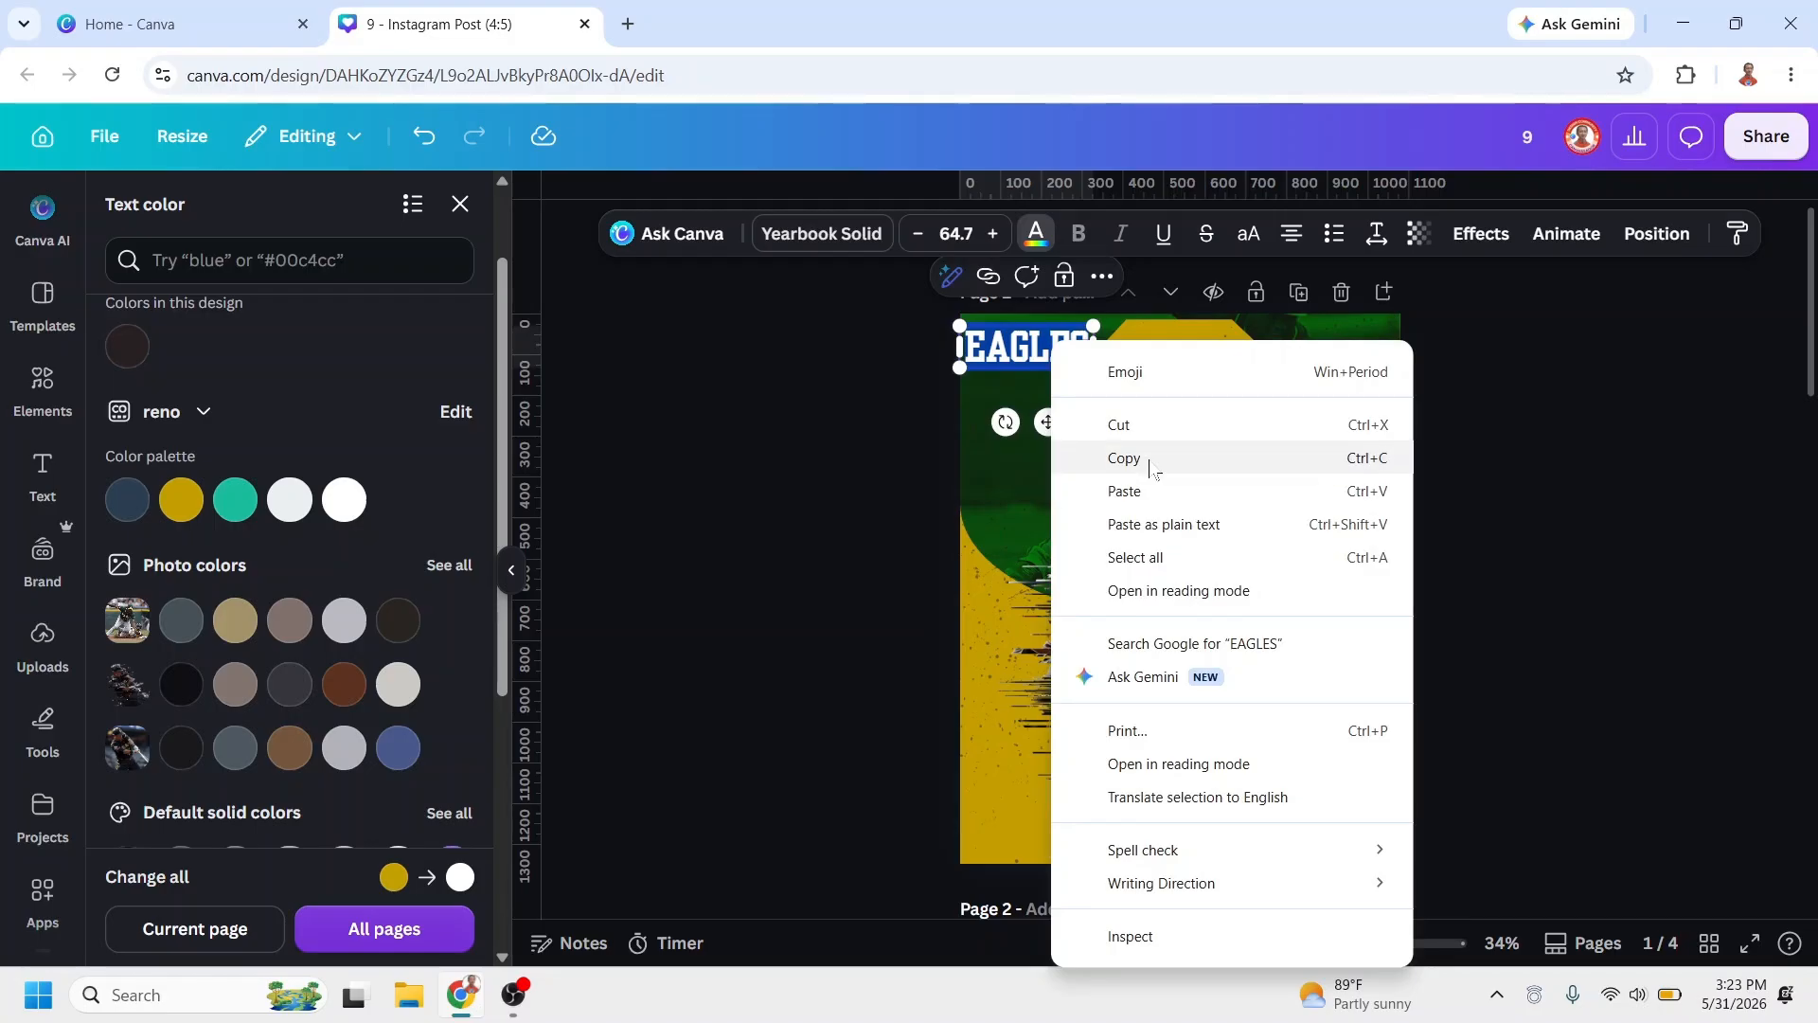
left_click(1149, 461)
left_click(1083, 343)
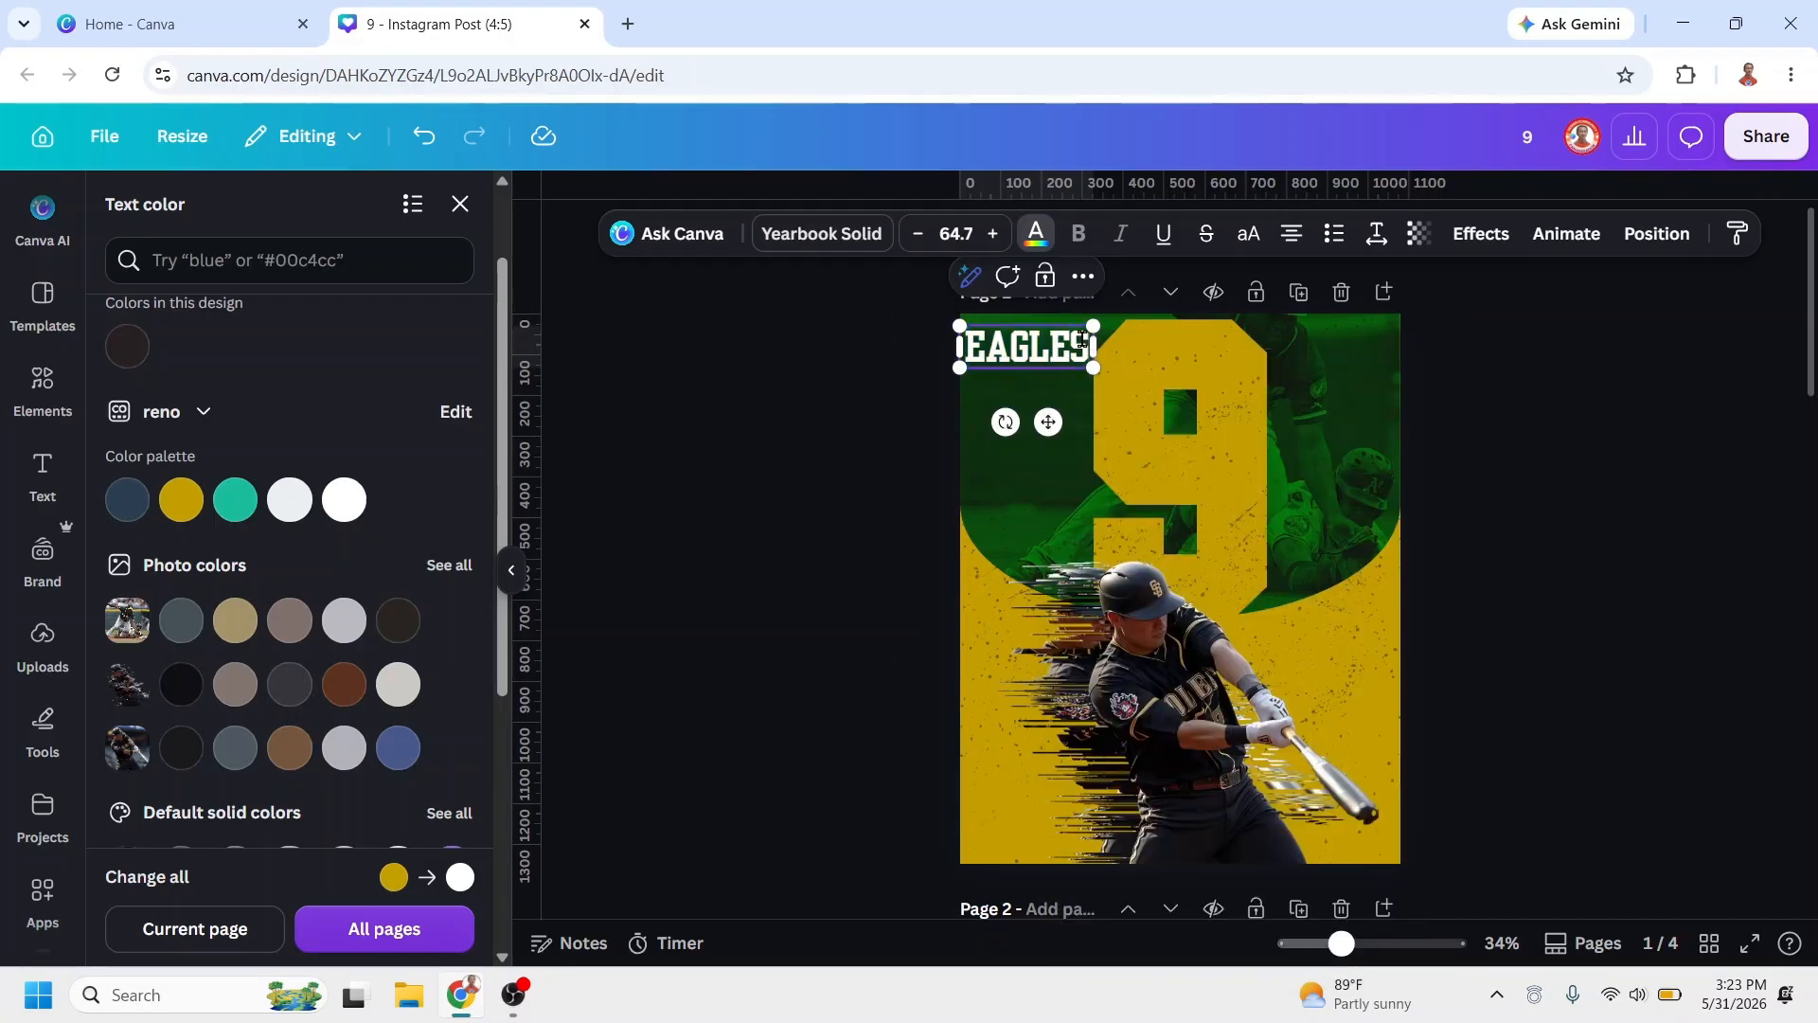
key("Return")
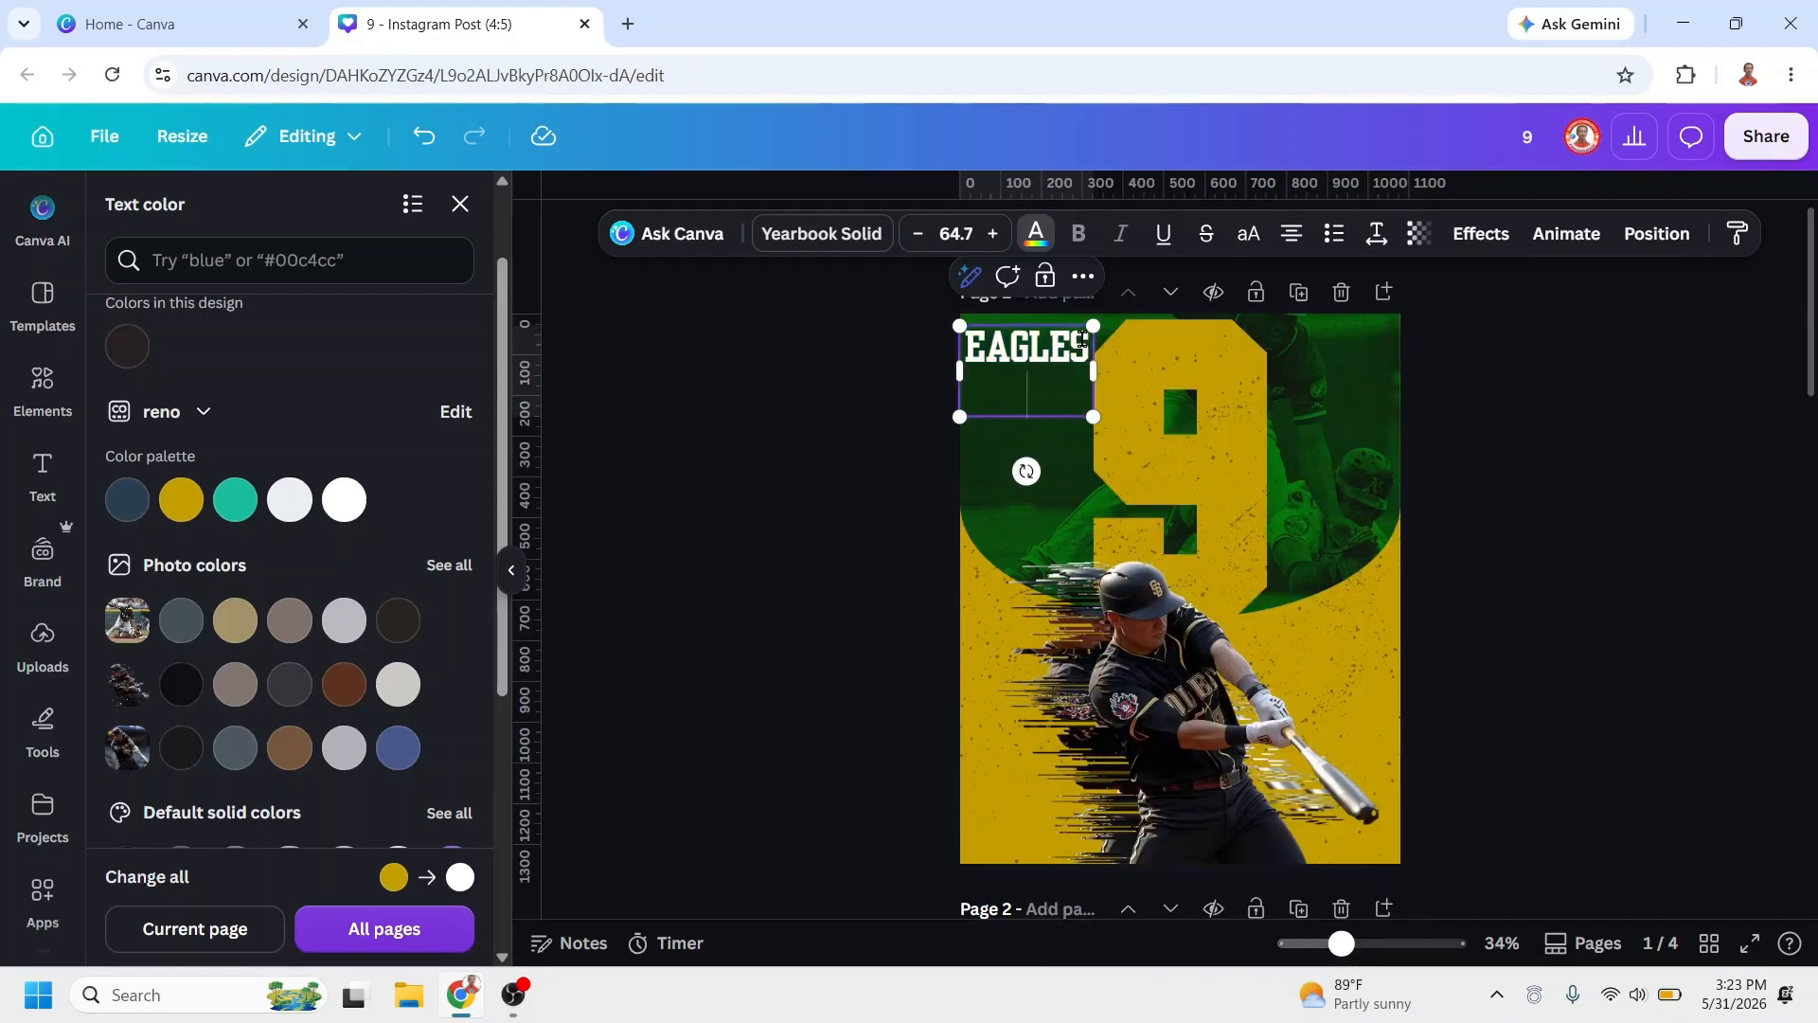
key("ctrl+v")
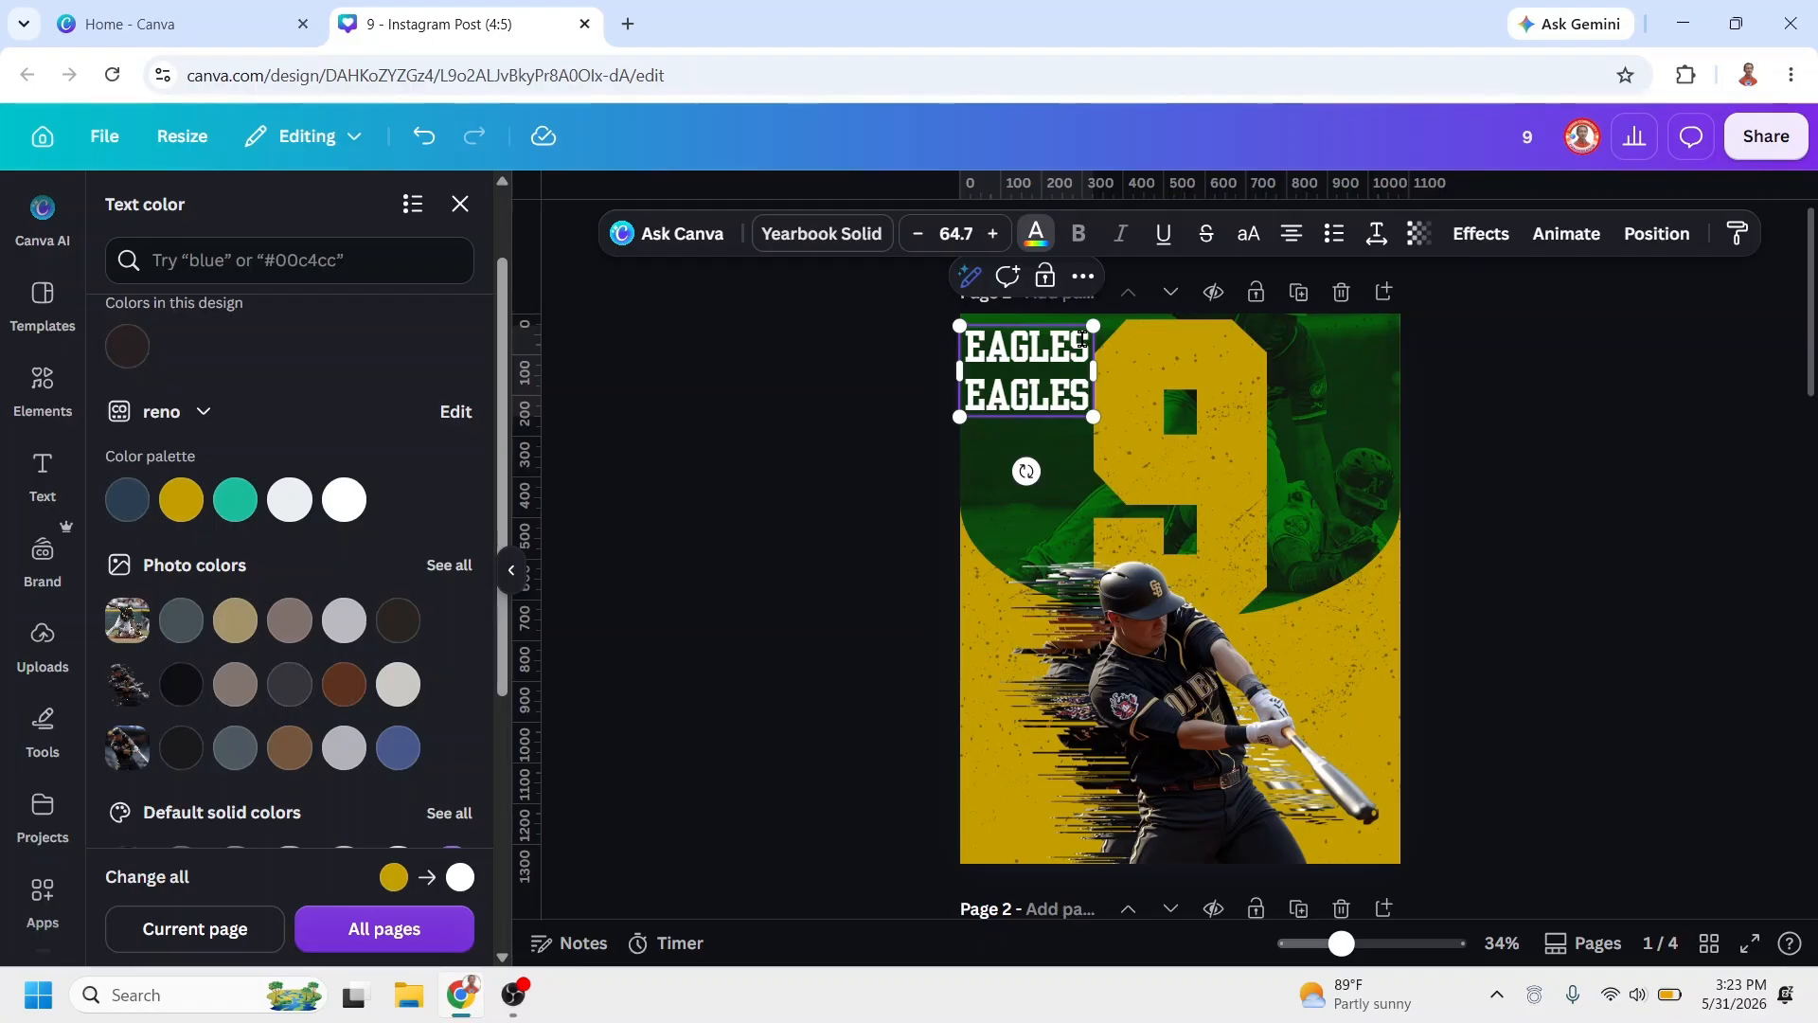
key("Return")
key("ctrl+v")
key("ctrl+v")
key("ctrl+v")
key("ctrl+v")
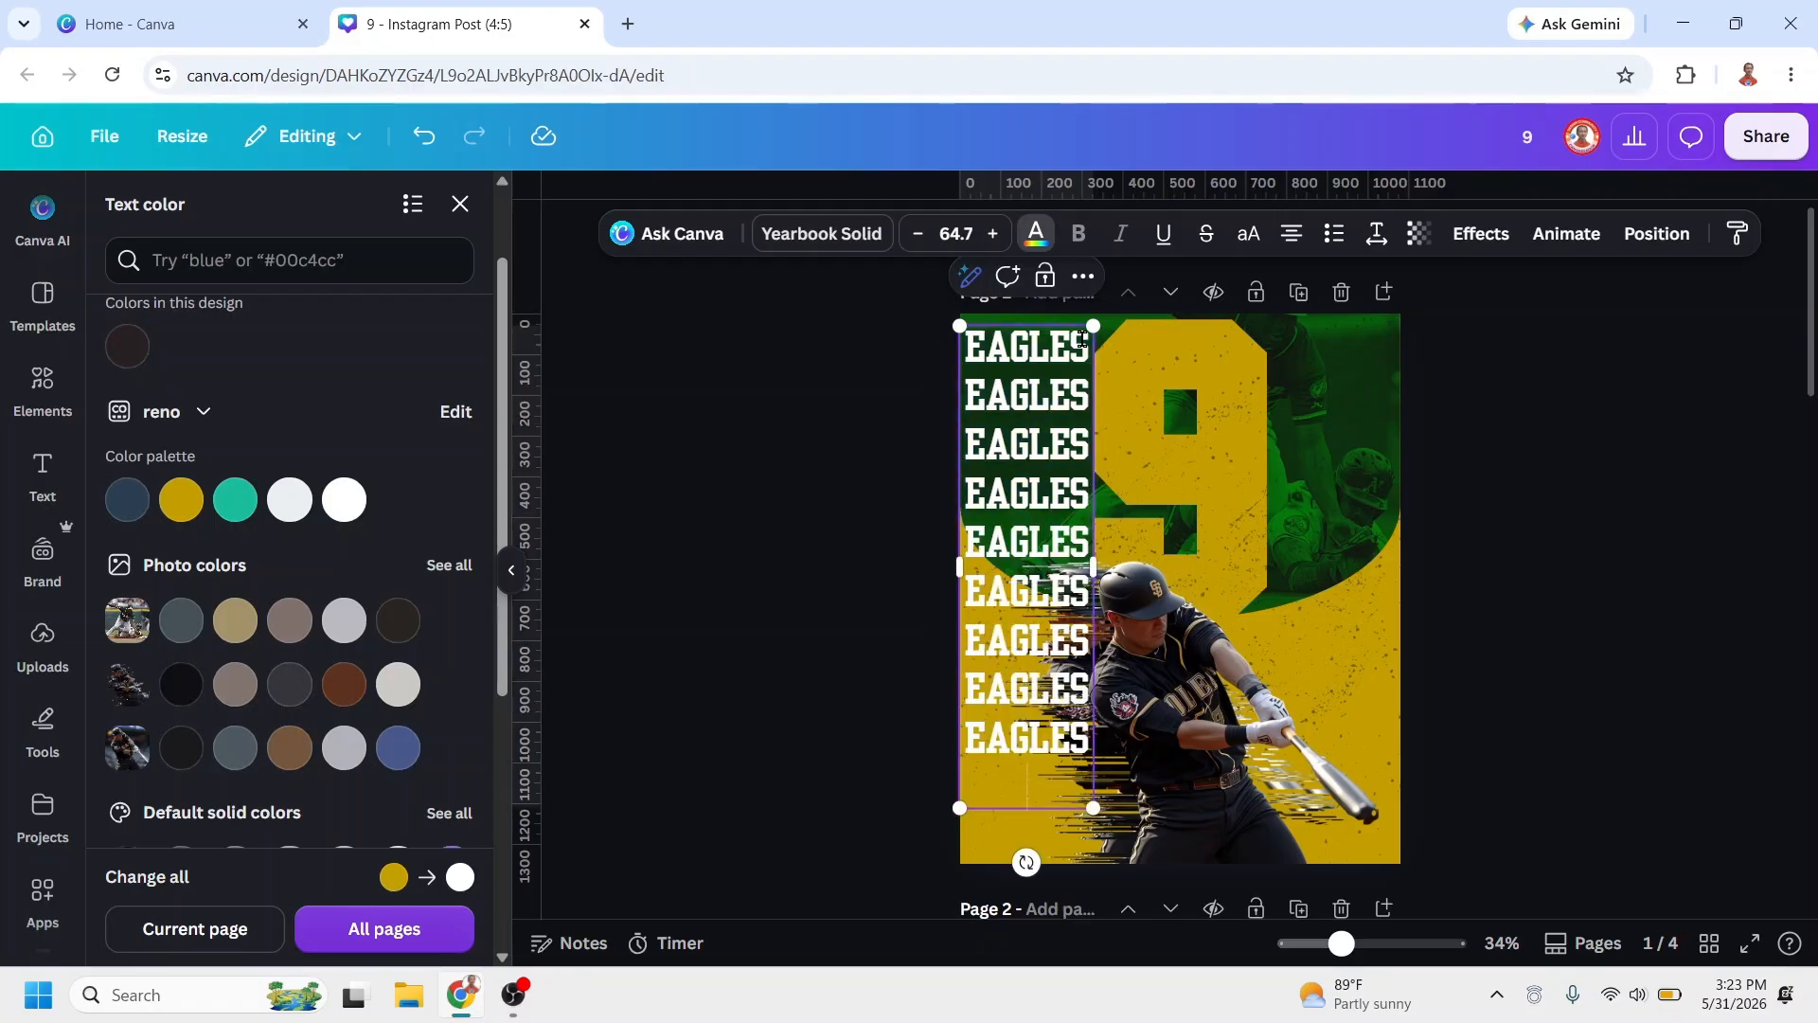
left_click(1418, 716)
Step: Set the EAGLES column's transparency to 25 and place its layer below the grunge texture, above the number 9
left_click(1023, 595)
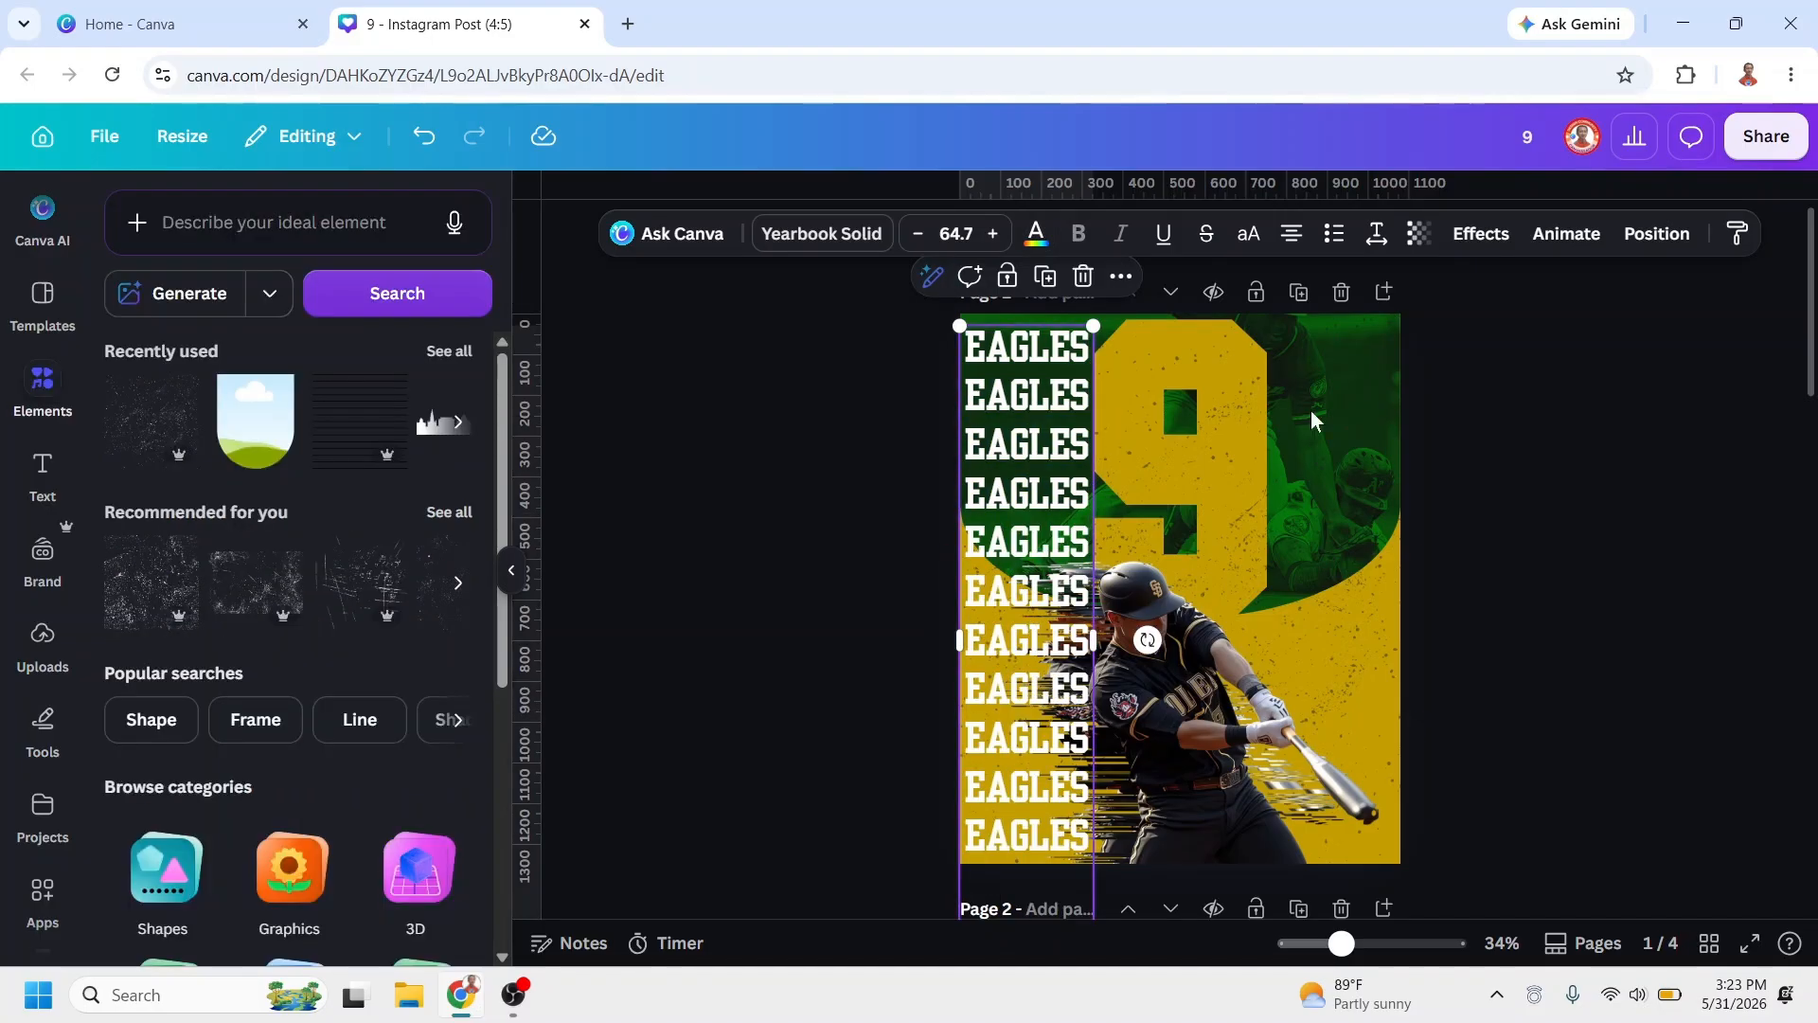
left_click(1418, 233)
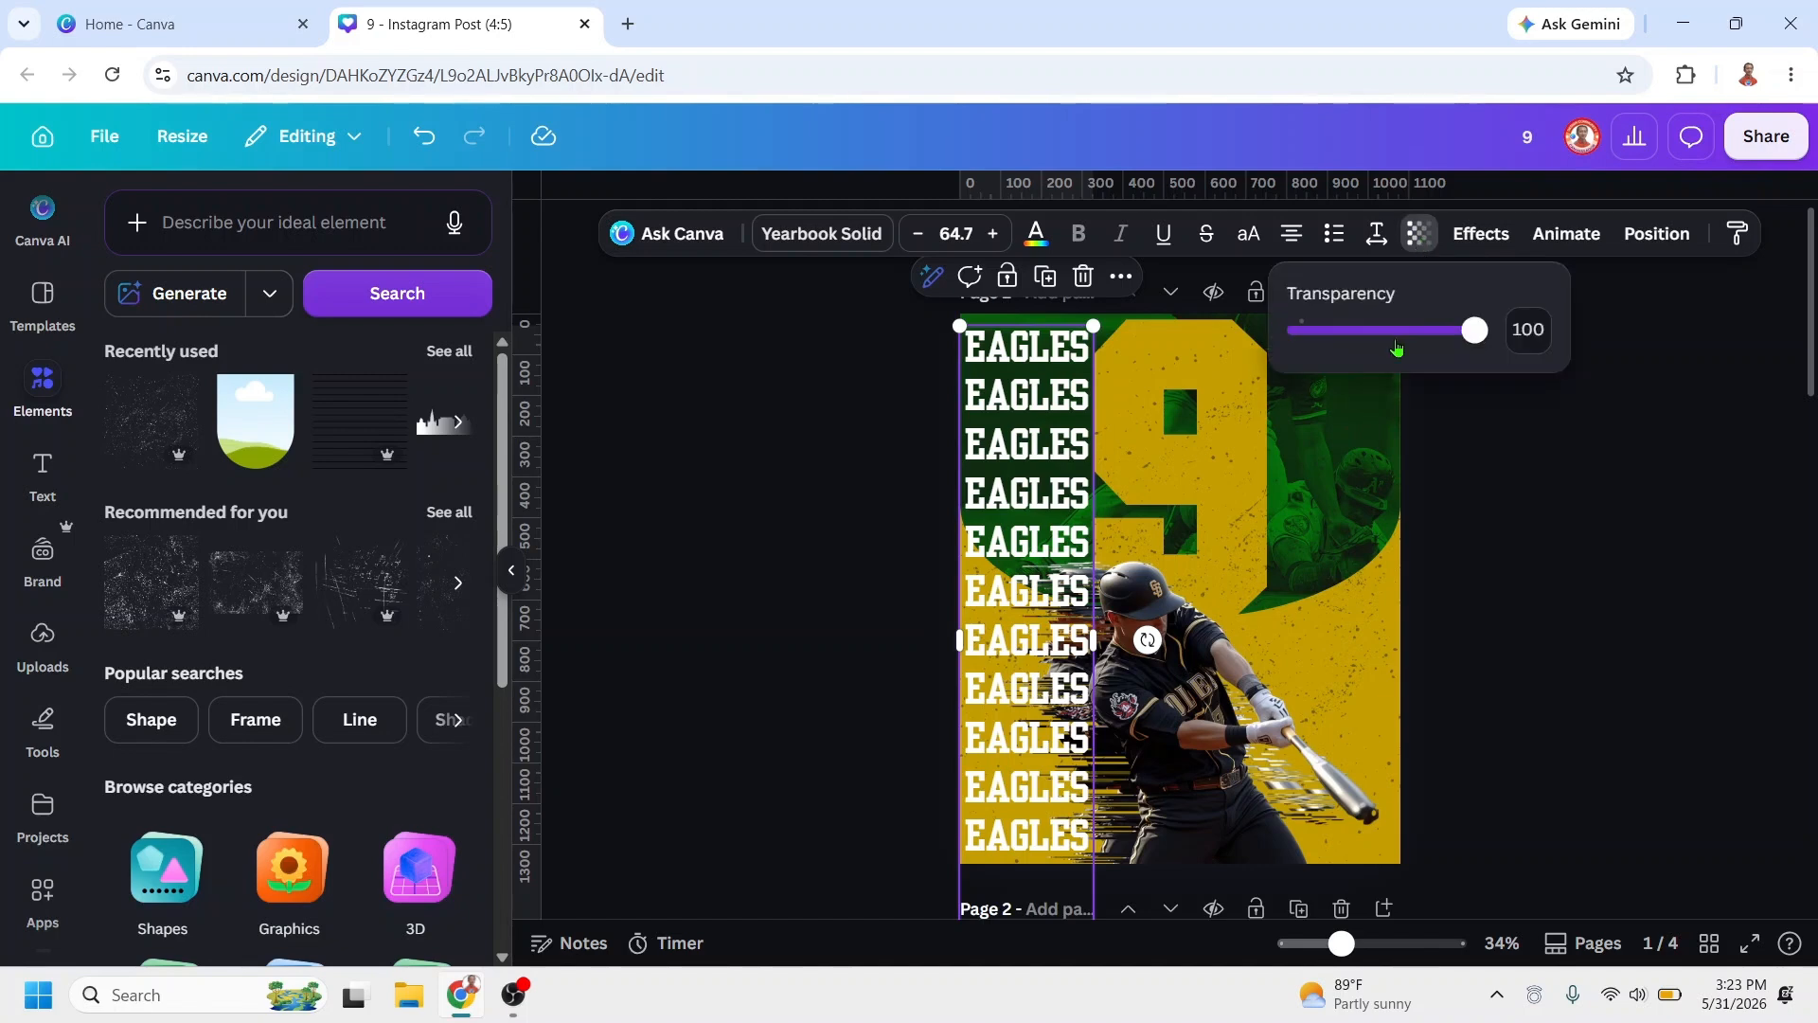
left_click(1346, 333)
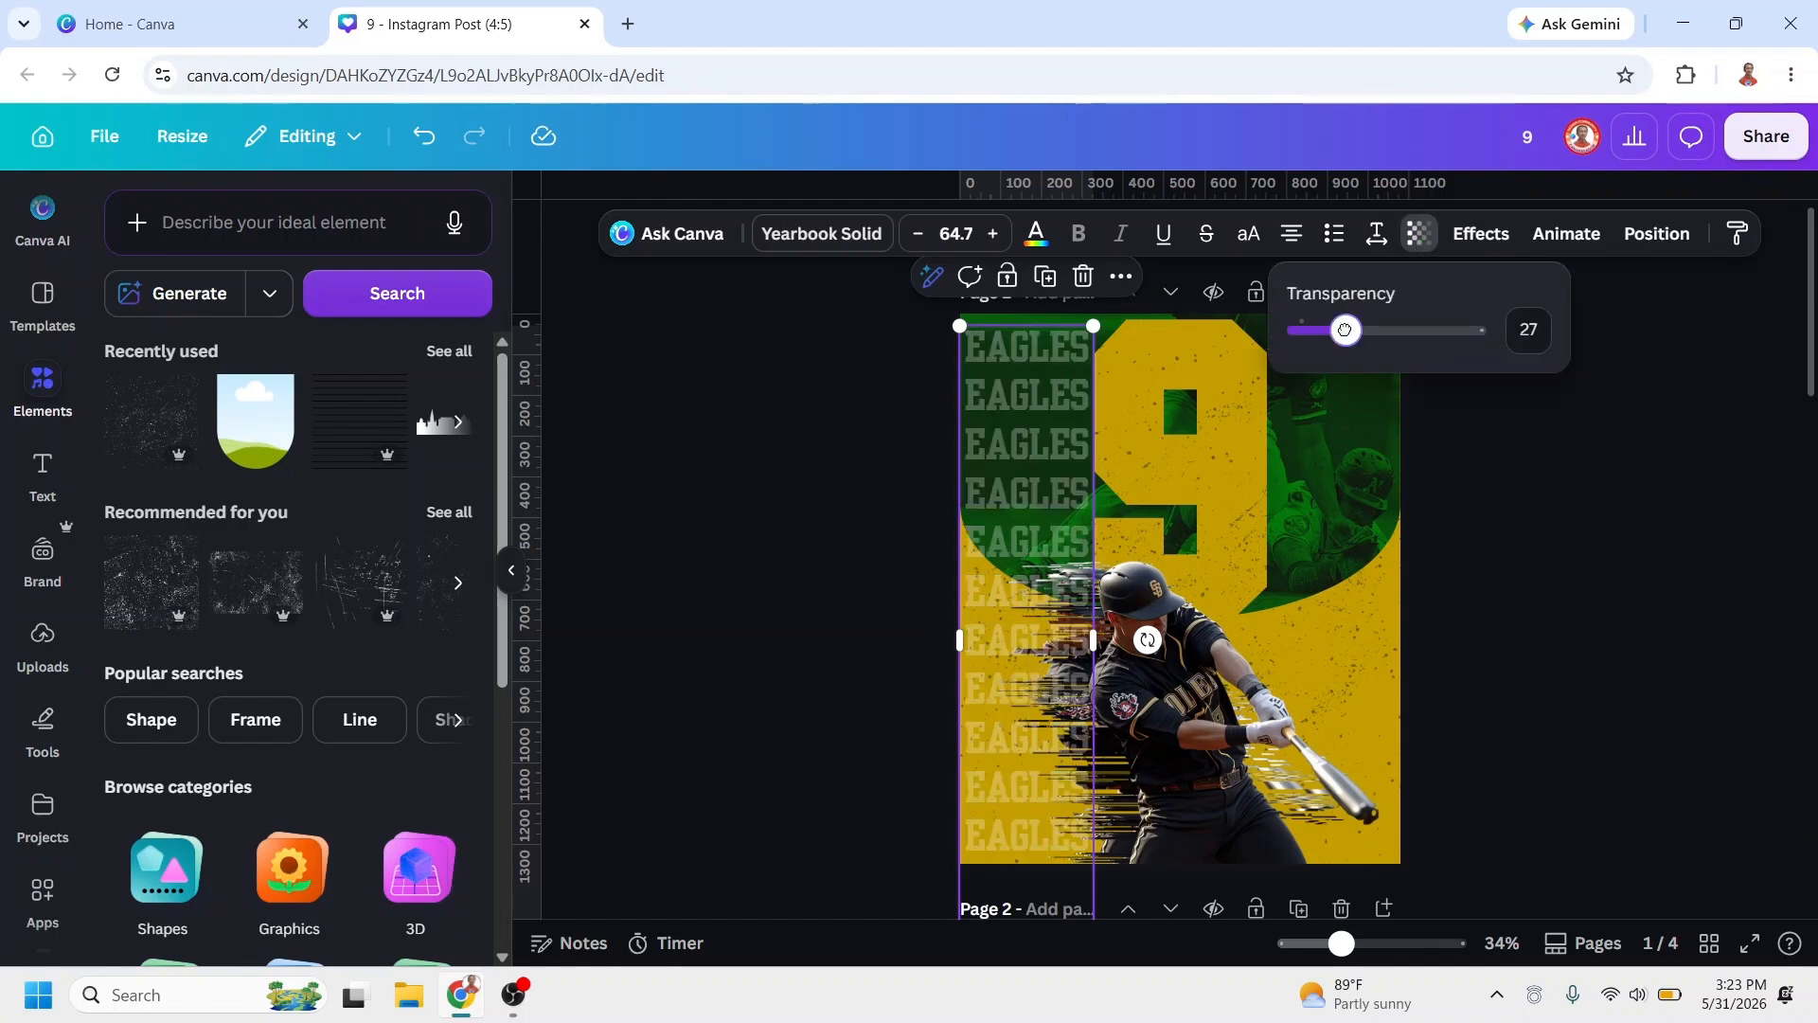
left_click_drag(1344, 329, 1341, 329)
left_click(1656, 233)
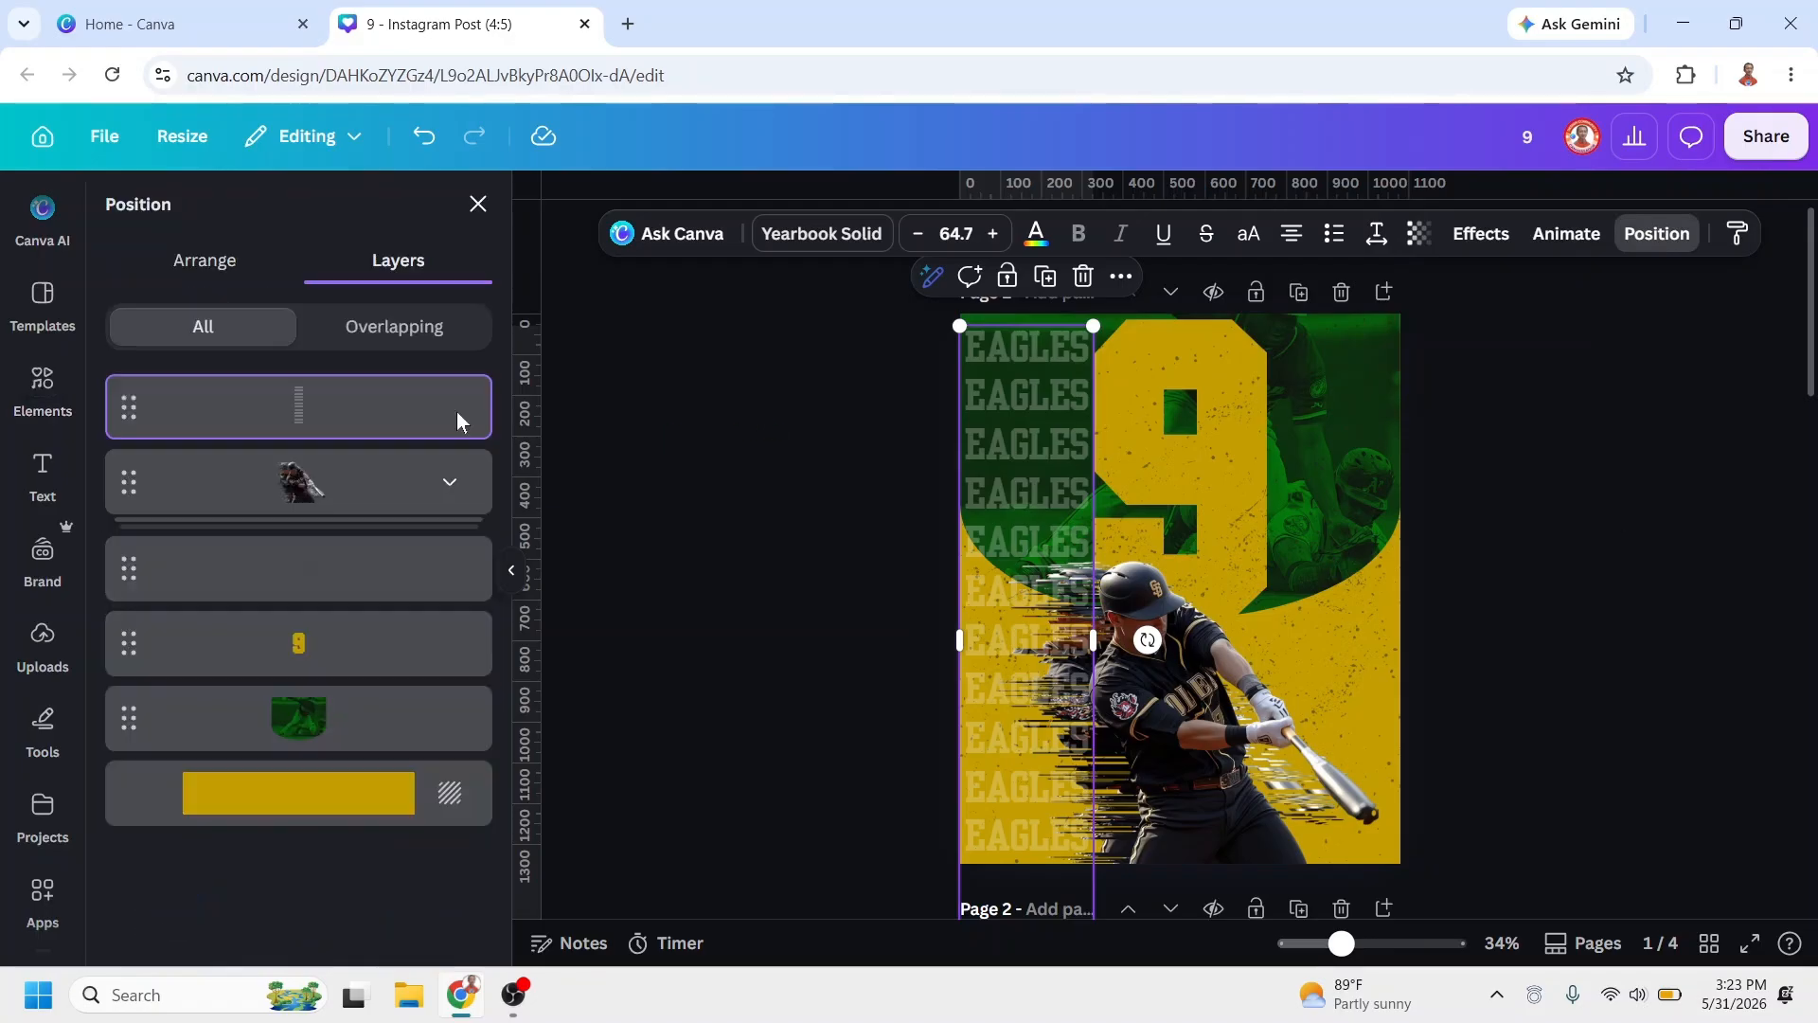
left_click_drag(339, 423, 333, 604)
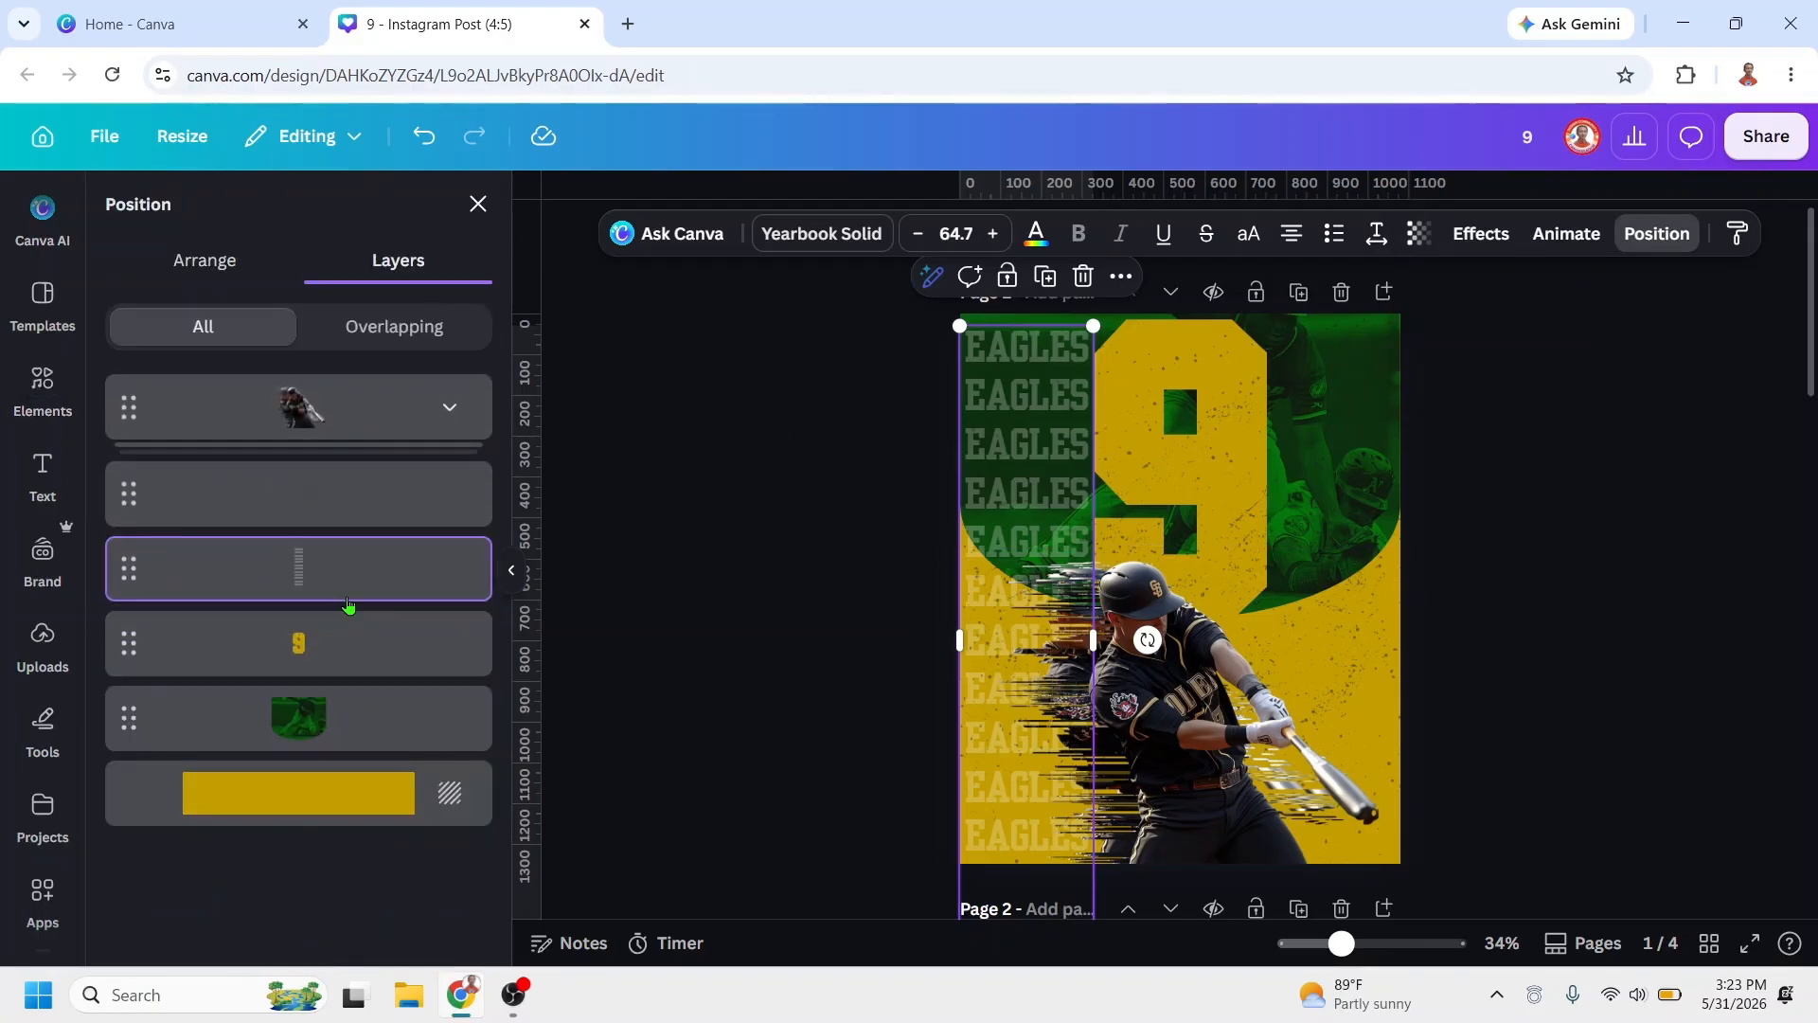
Step: Duplicate the EAGLES column, cut the copy down to a single EAGLES line, and set its transparency to 100
left_click(1048, 276)
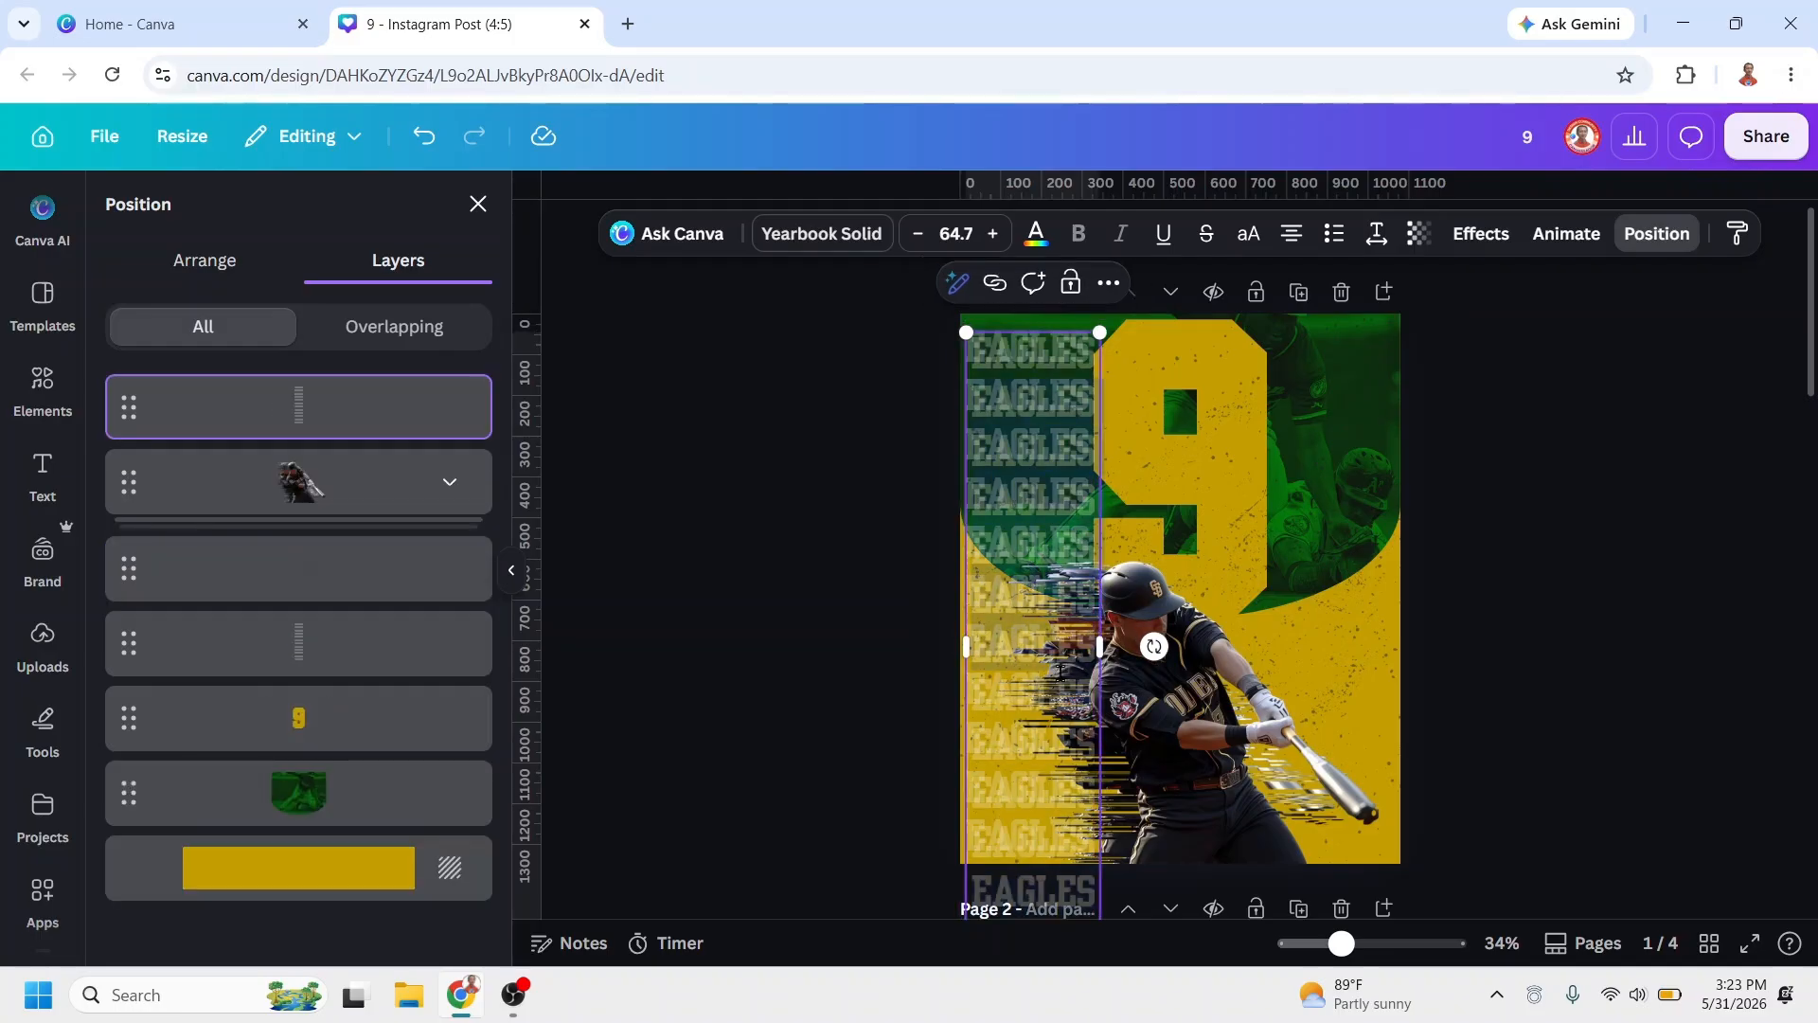
scroll(1104, 861, "down", 2)
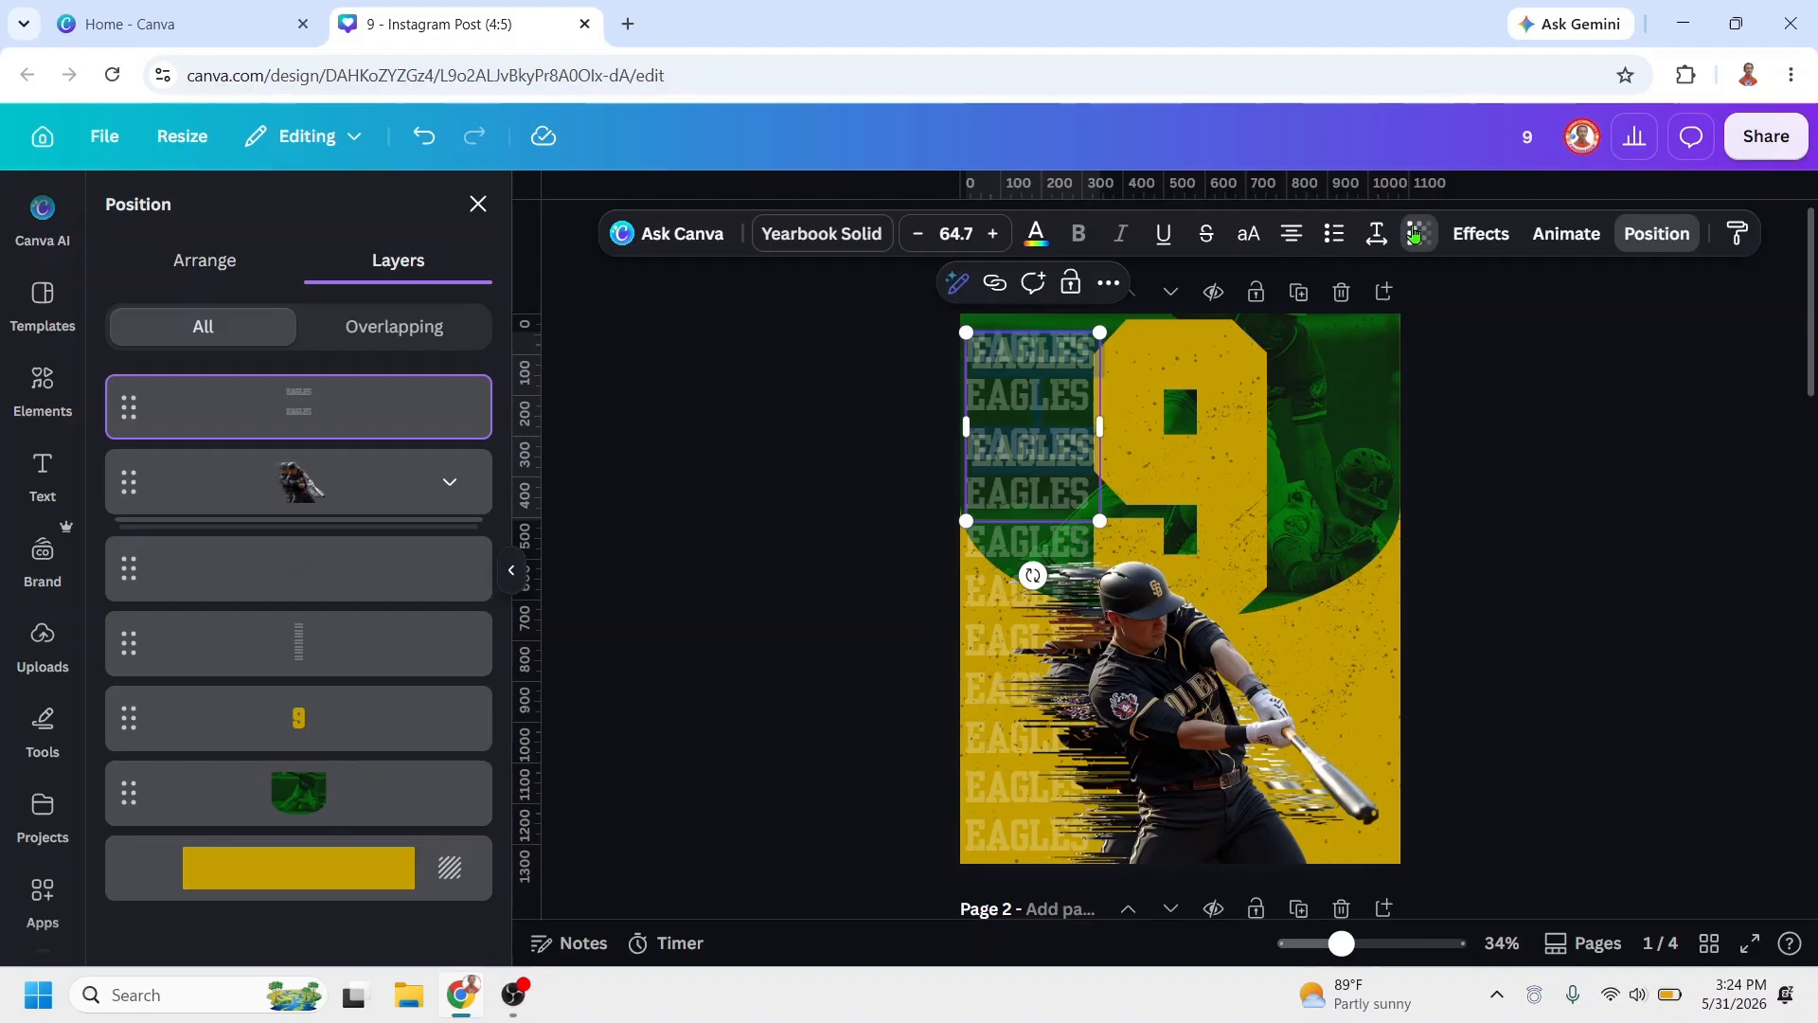
left_click(1414, 234)
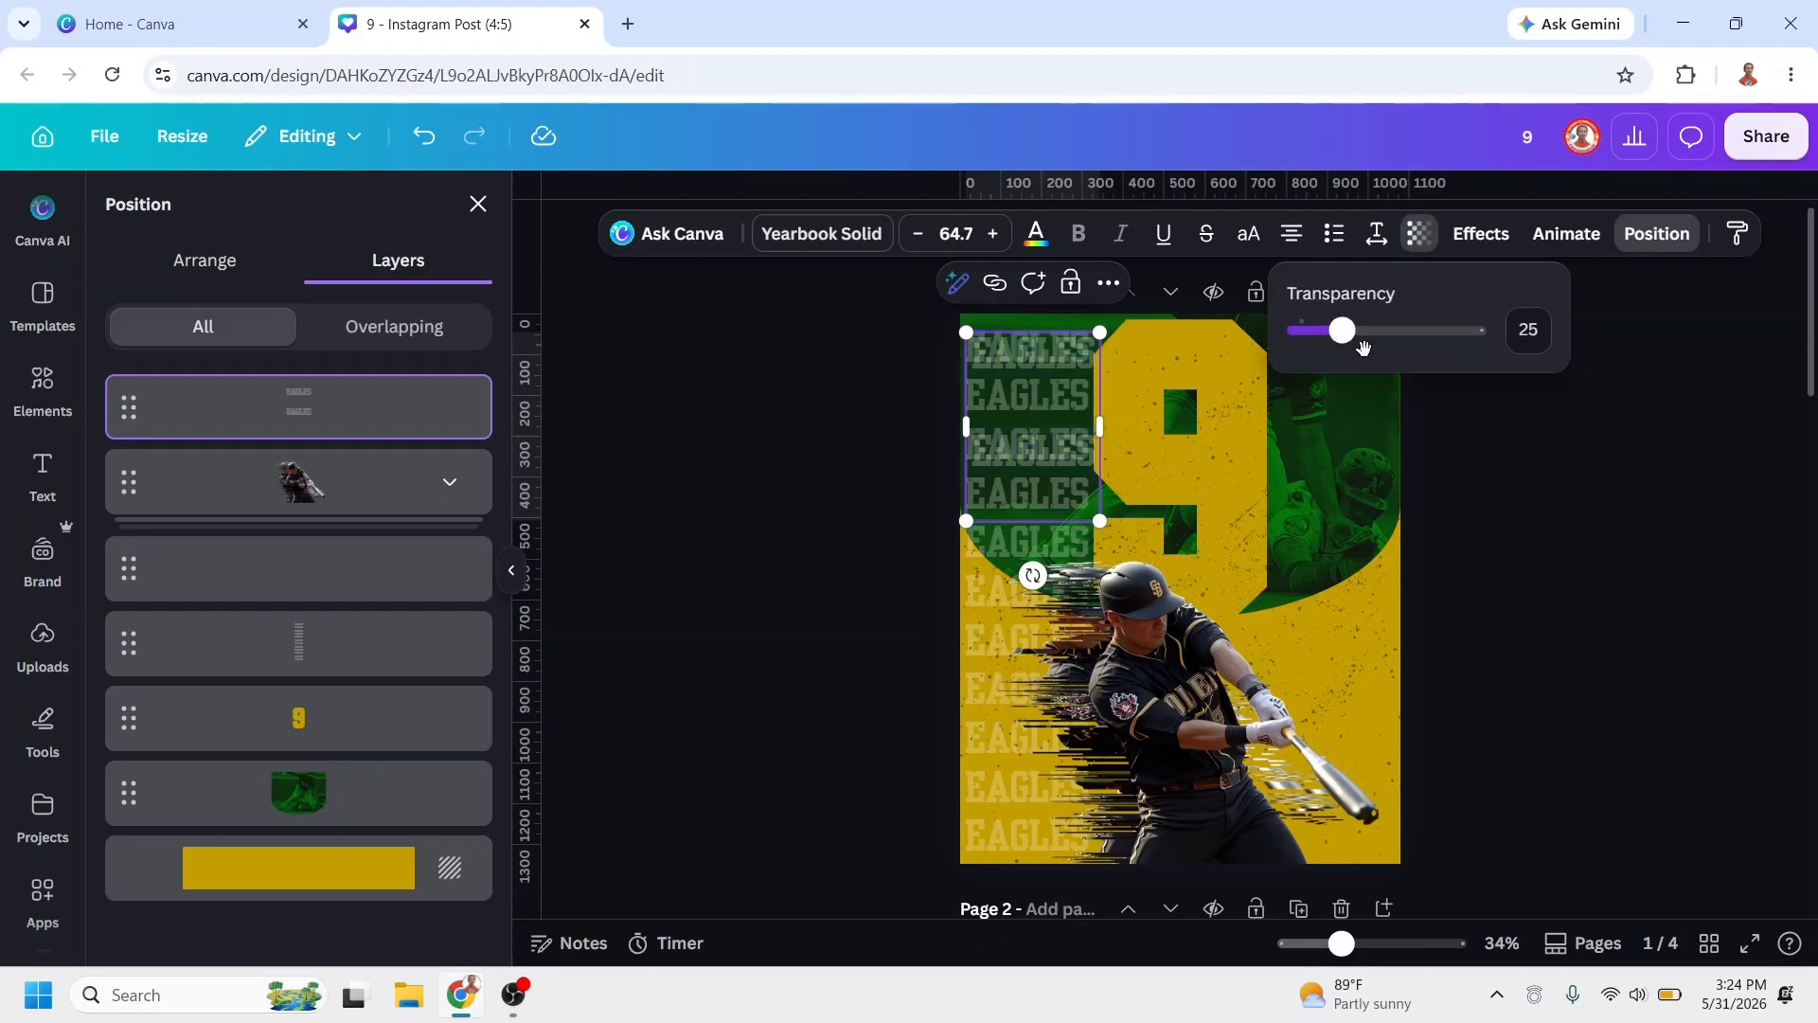
left_click_drag(1350, 332, 1474, 329)
left_click(1004, 416)
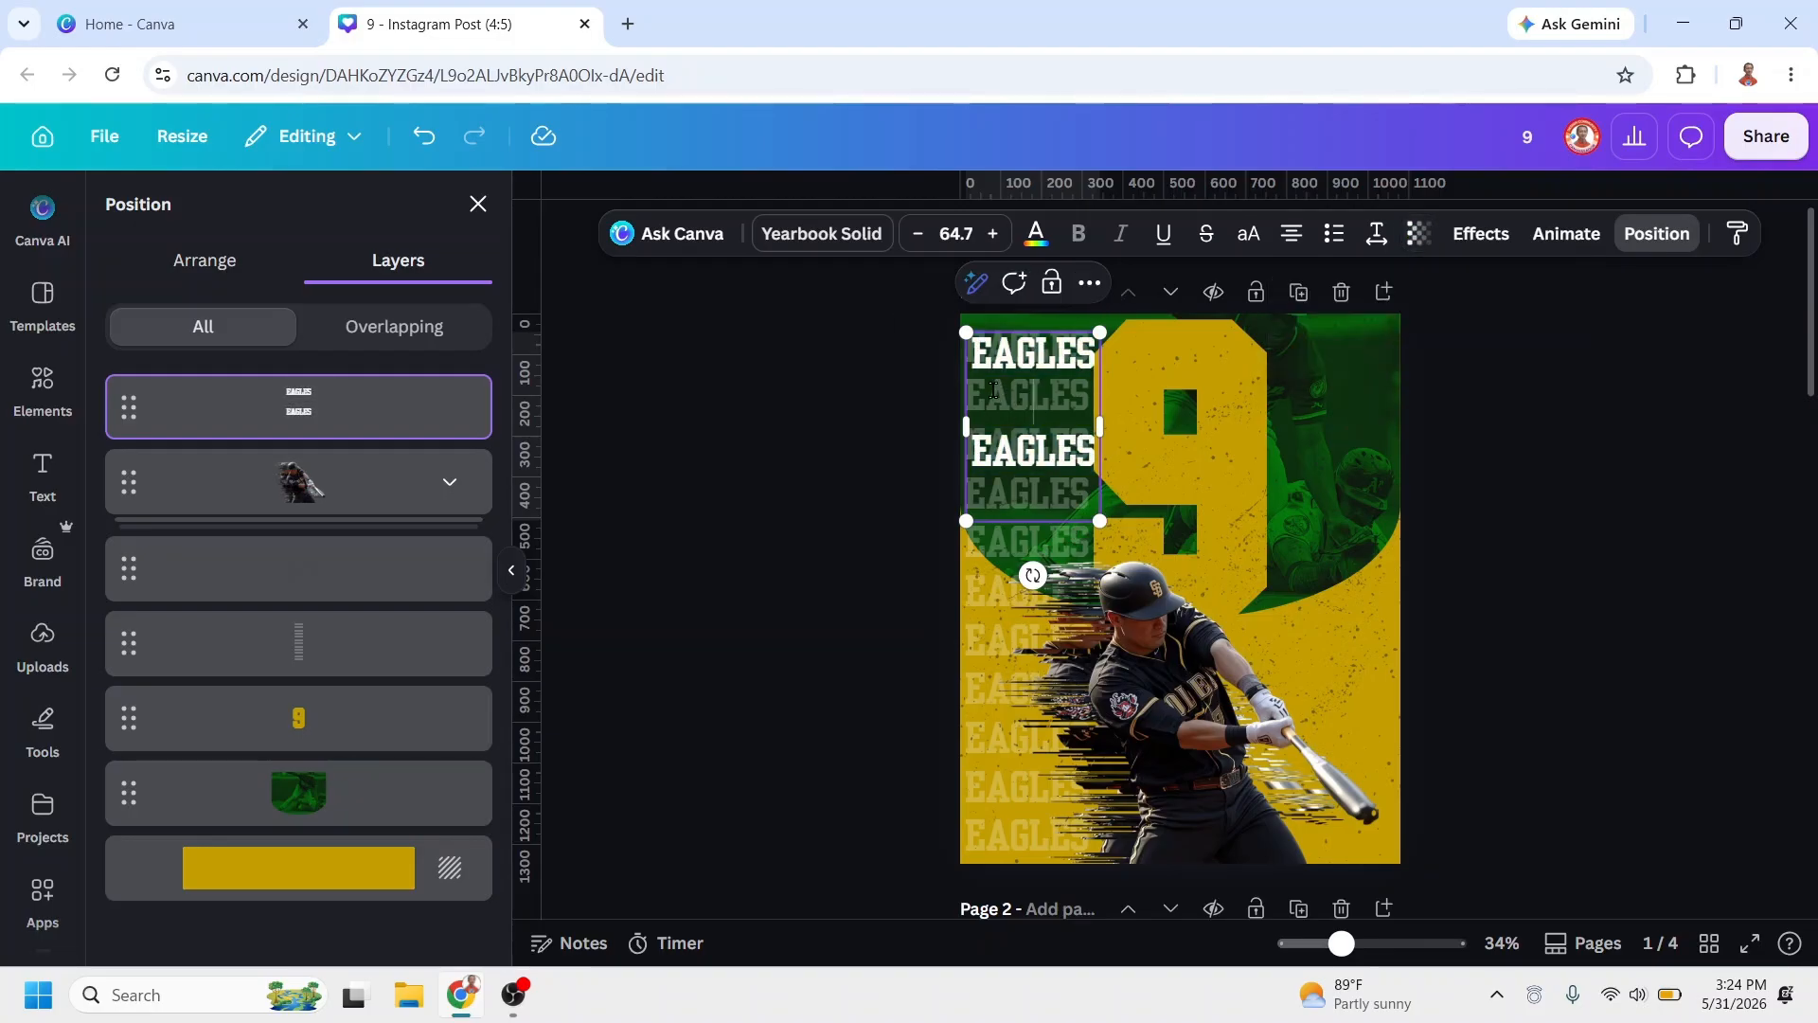
left_click_drag(1004, 417, 1098, 467)
key("BackSpace")
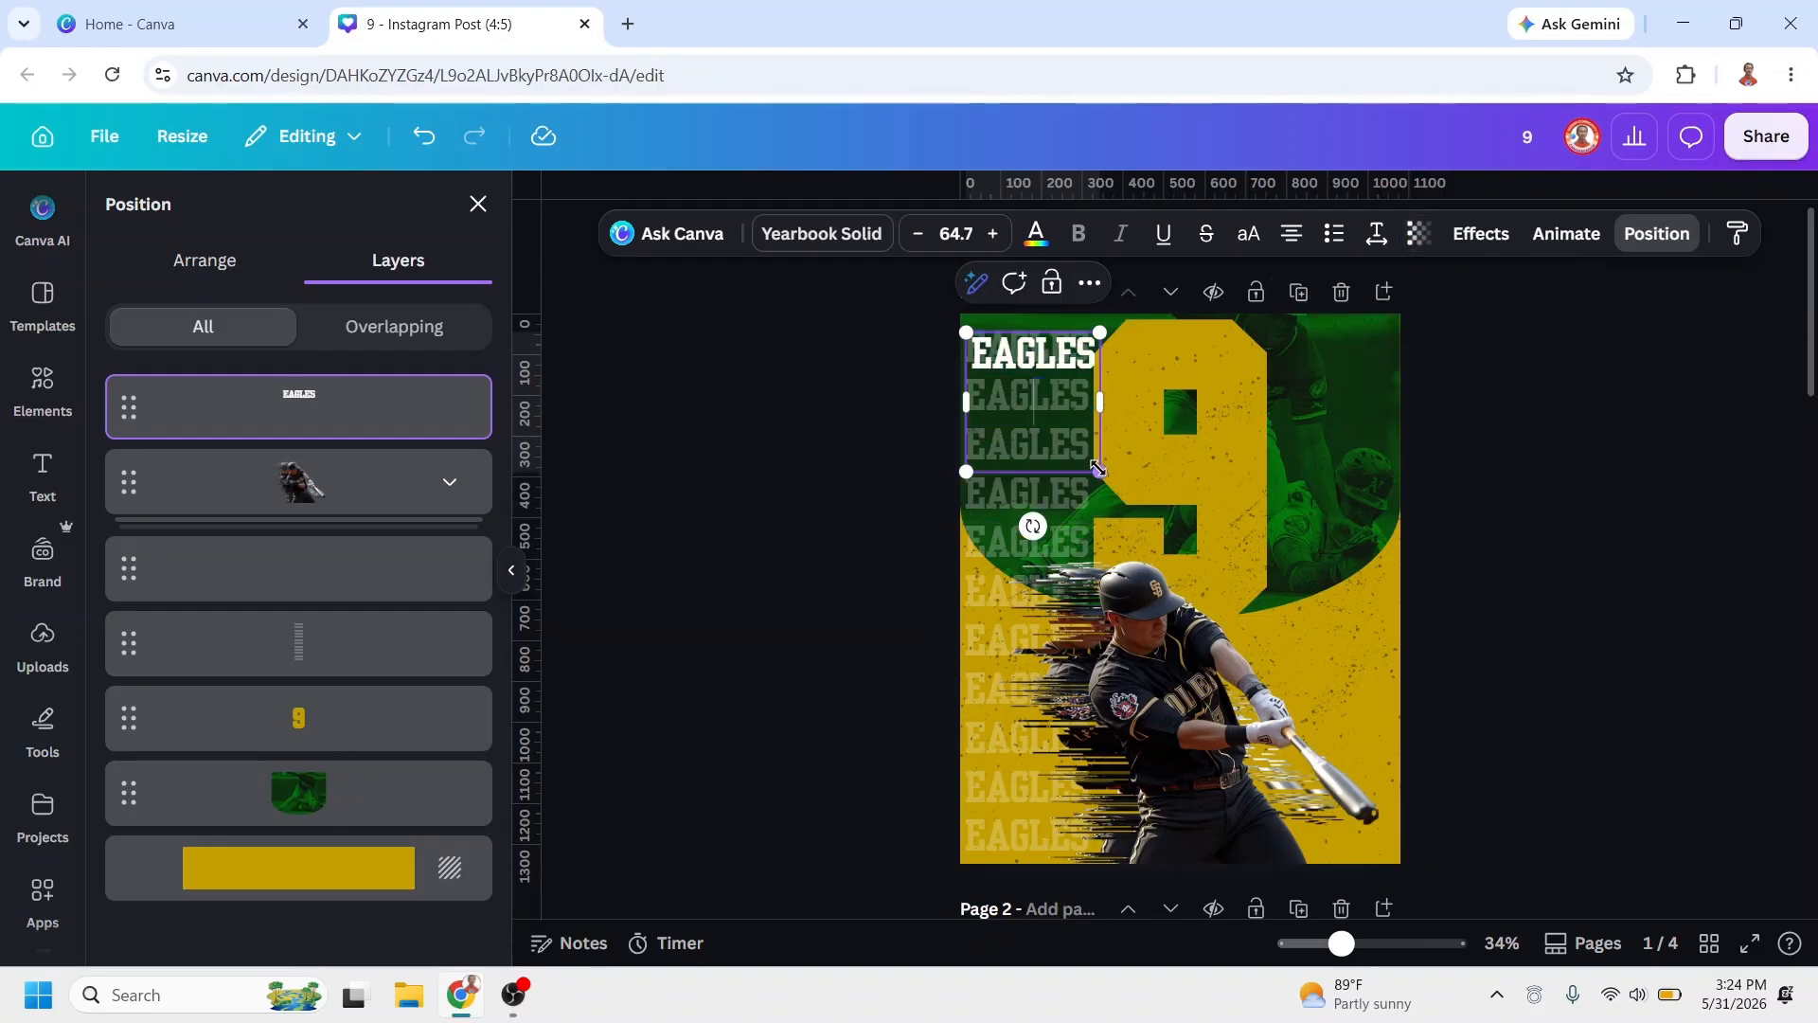
key("BackSpace")
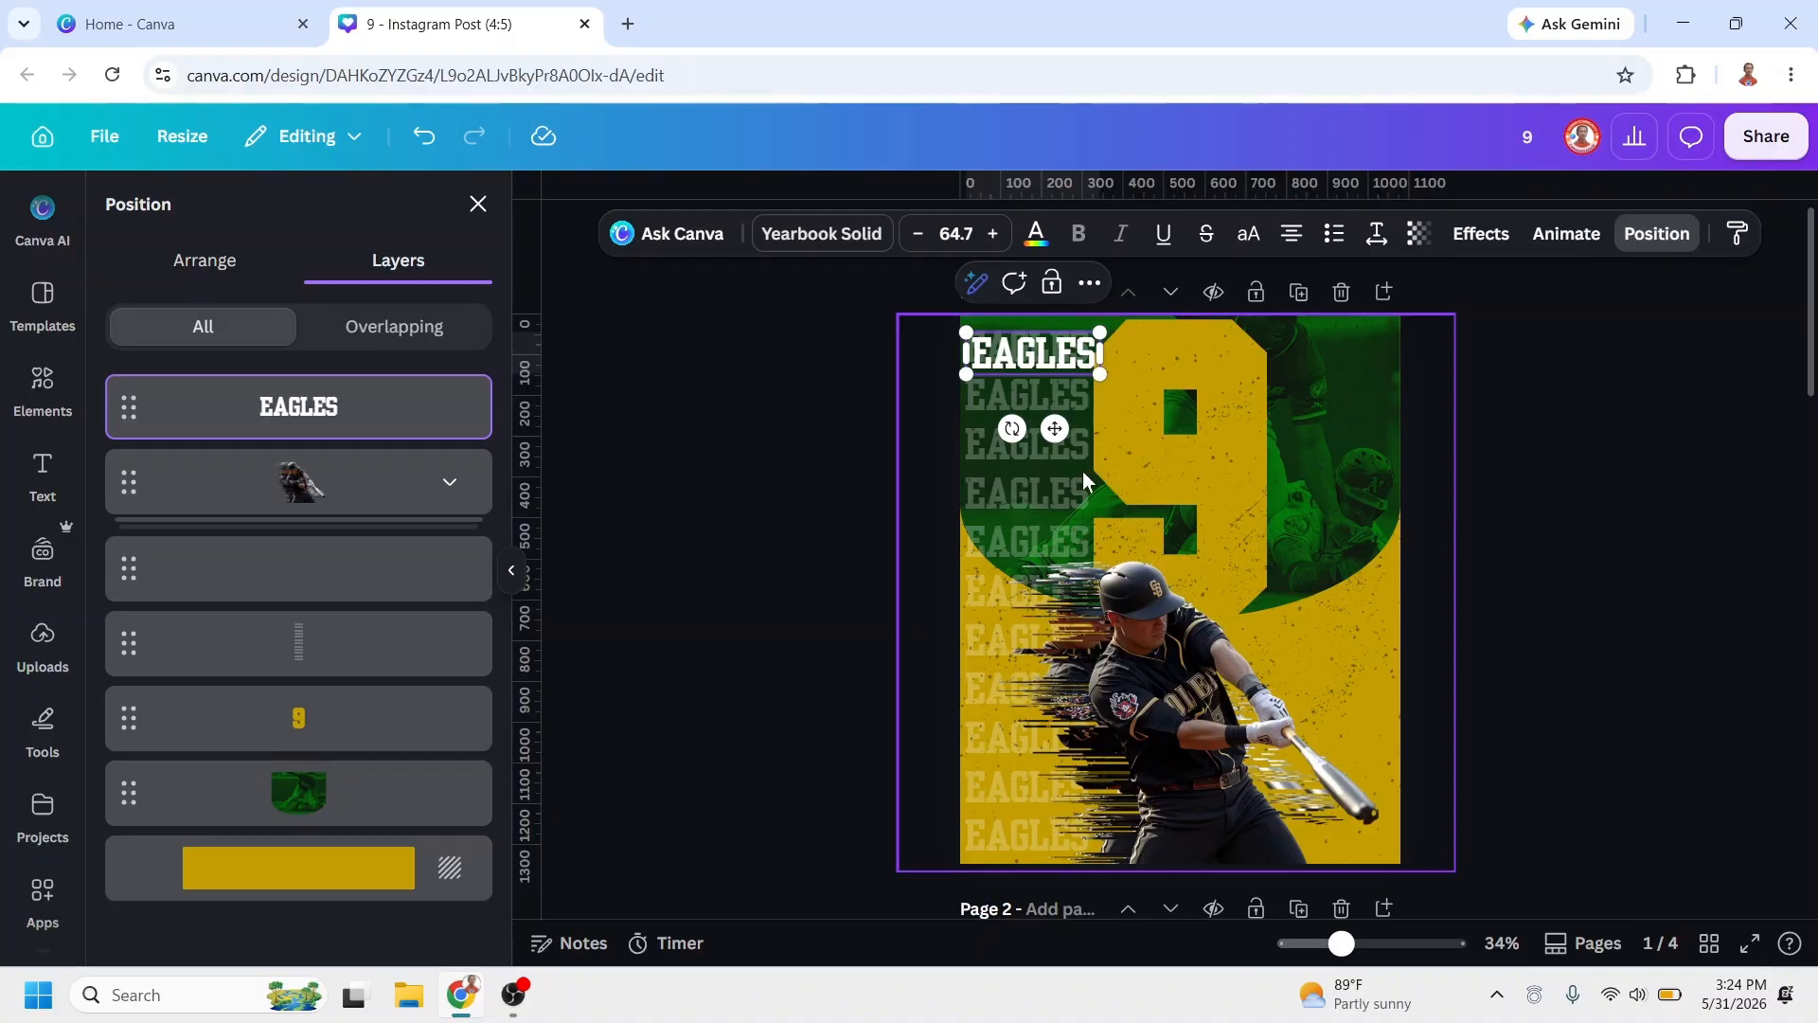
Step: Move the solid white EAGLES line exactly over the eighth faded line, beside the batter's shoulder
left_click_drag(1054, 428, 1048, 773)
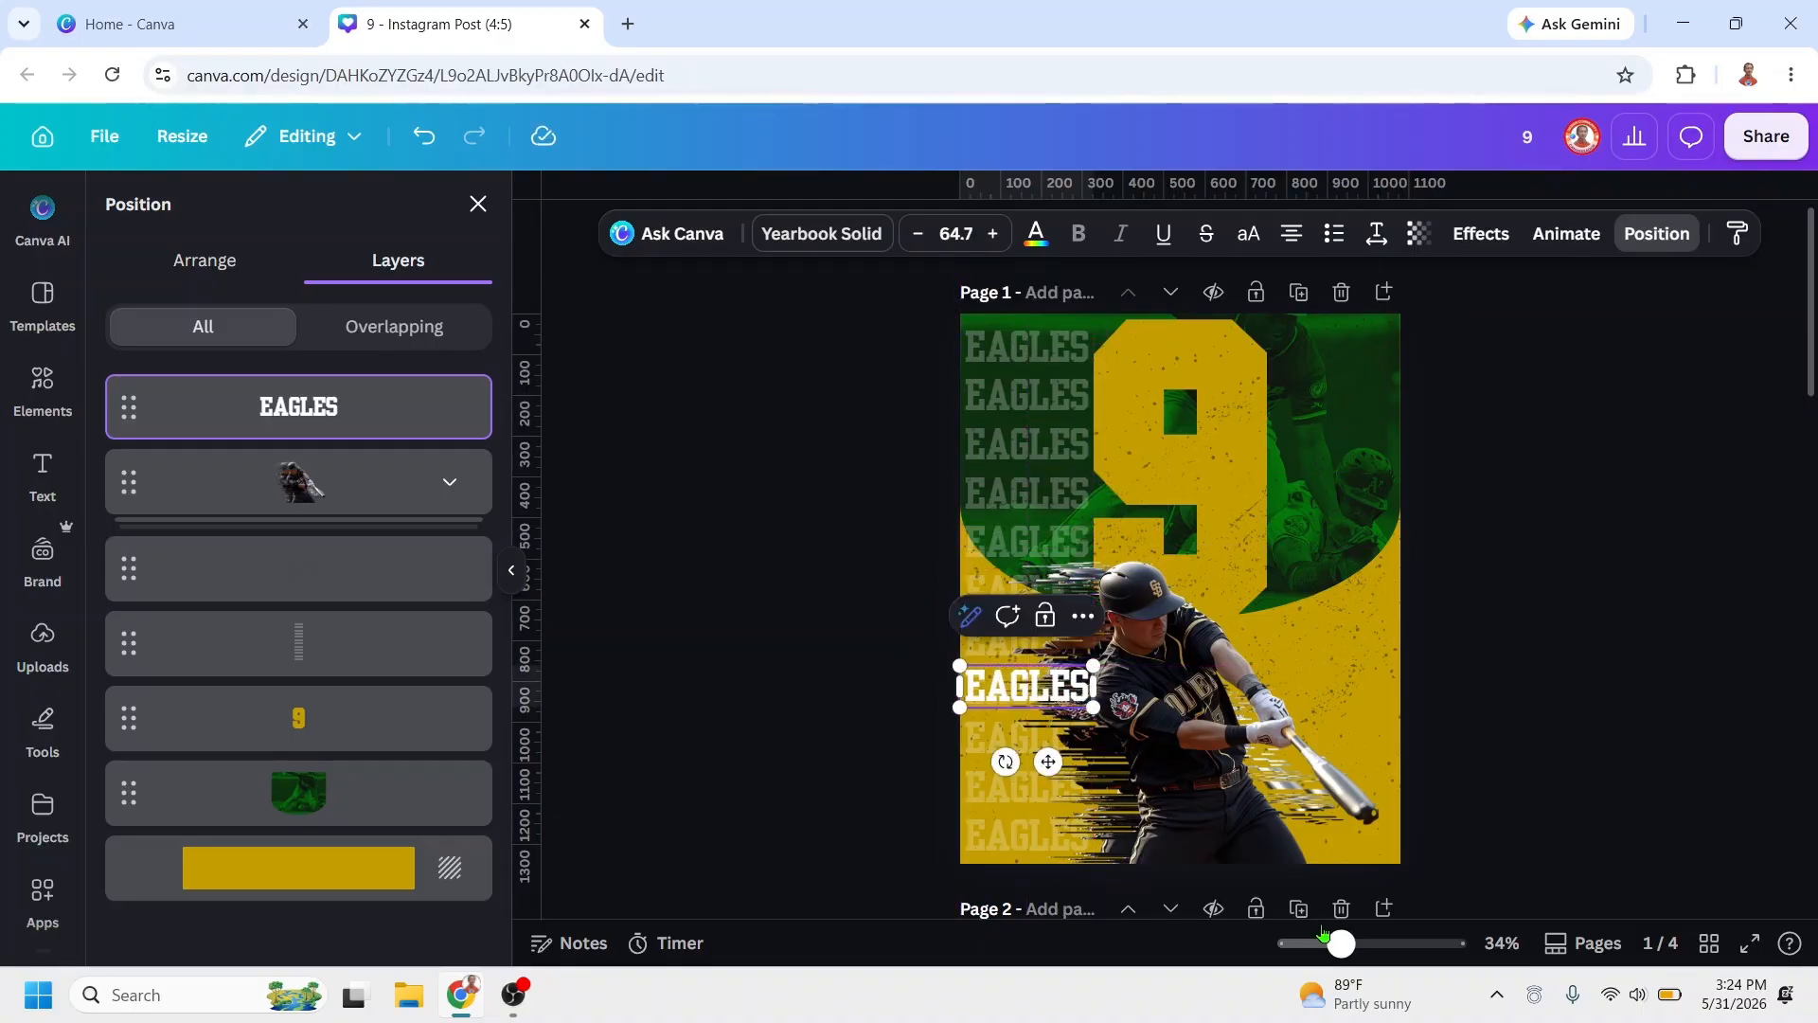
left_click(1383, 943)
left_click(773, 807)
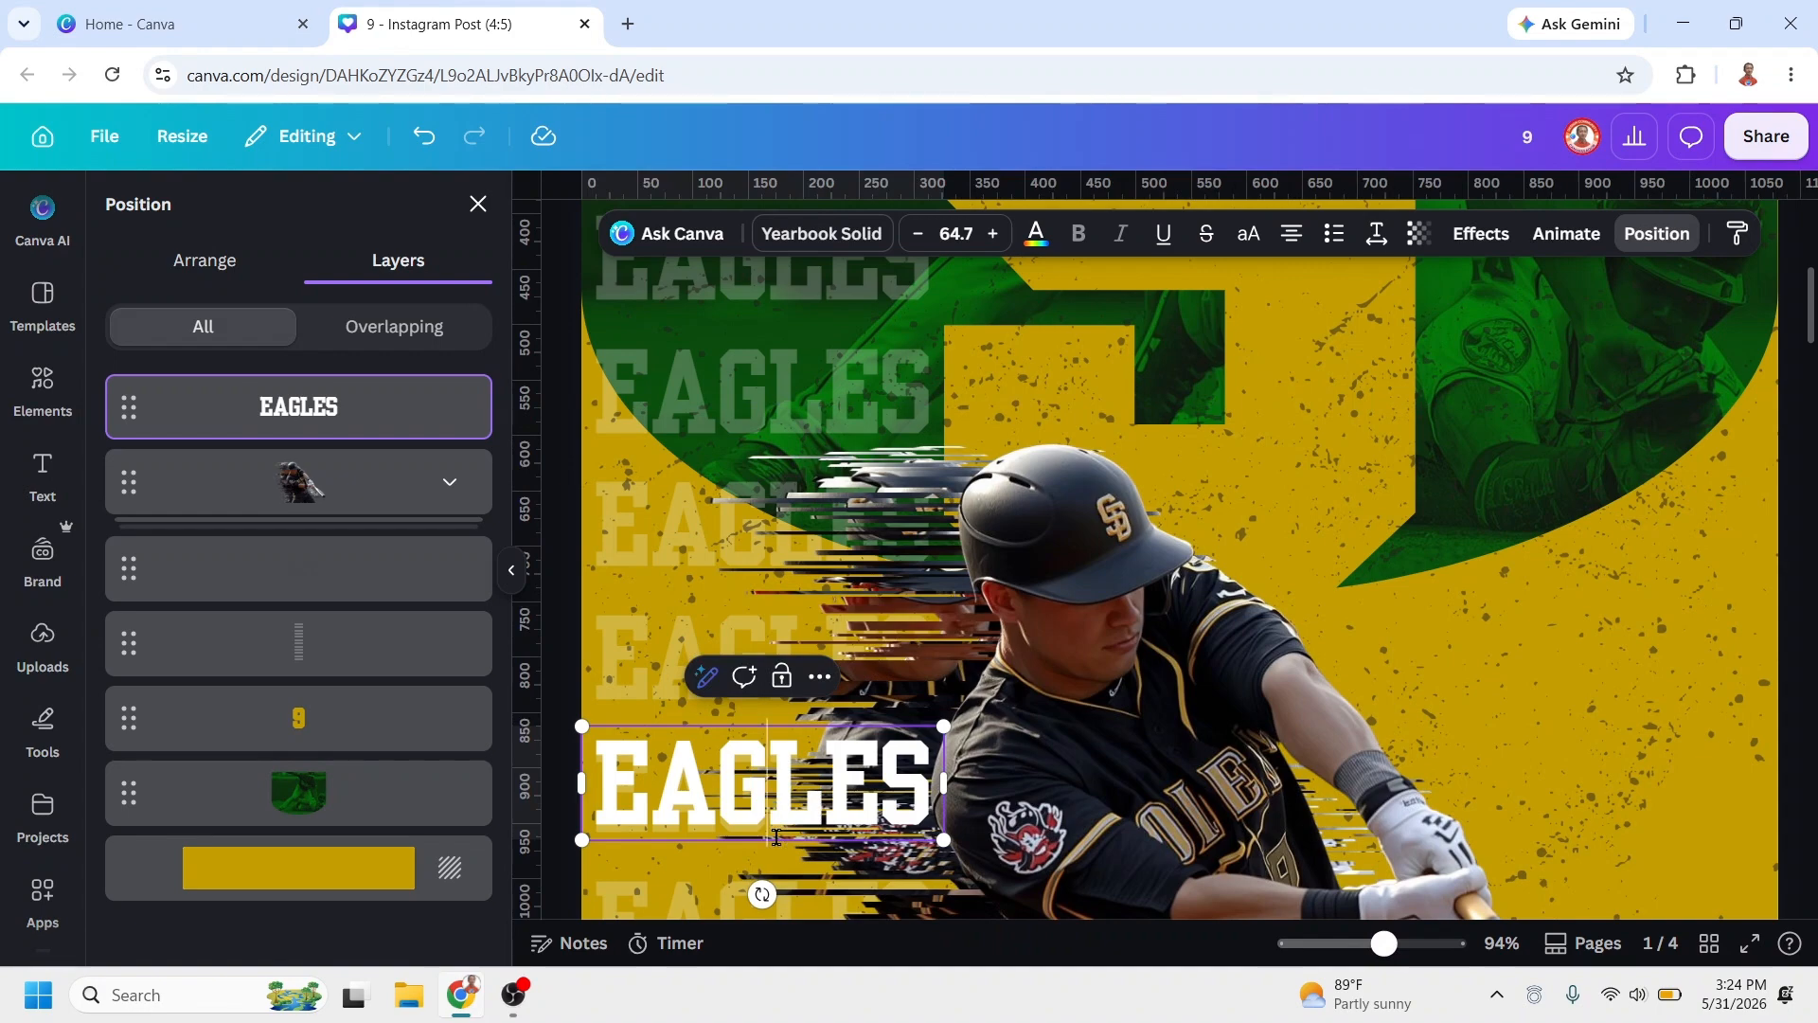
left_click(1086, 797)
left_click(864, 797)
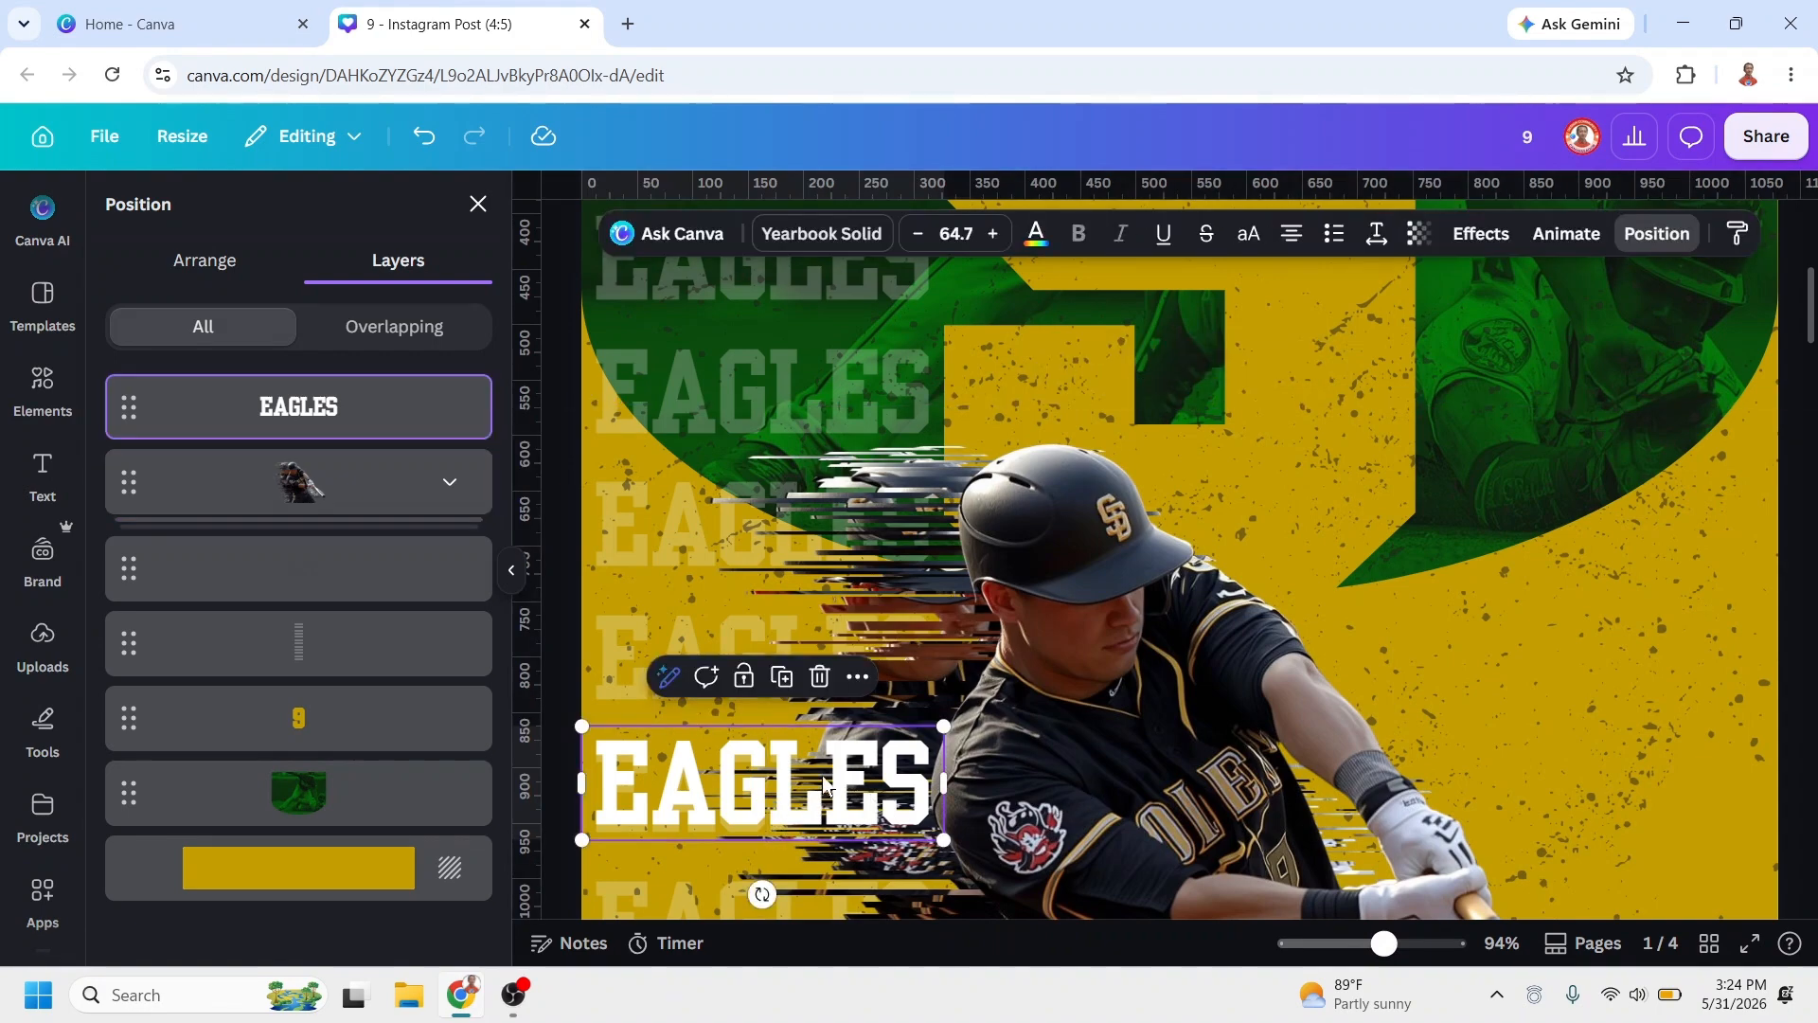
left_click_drag(822, 775, 822, 783)
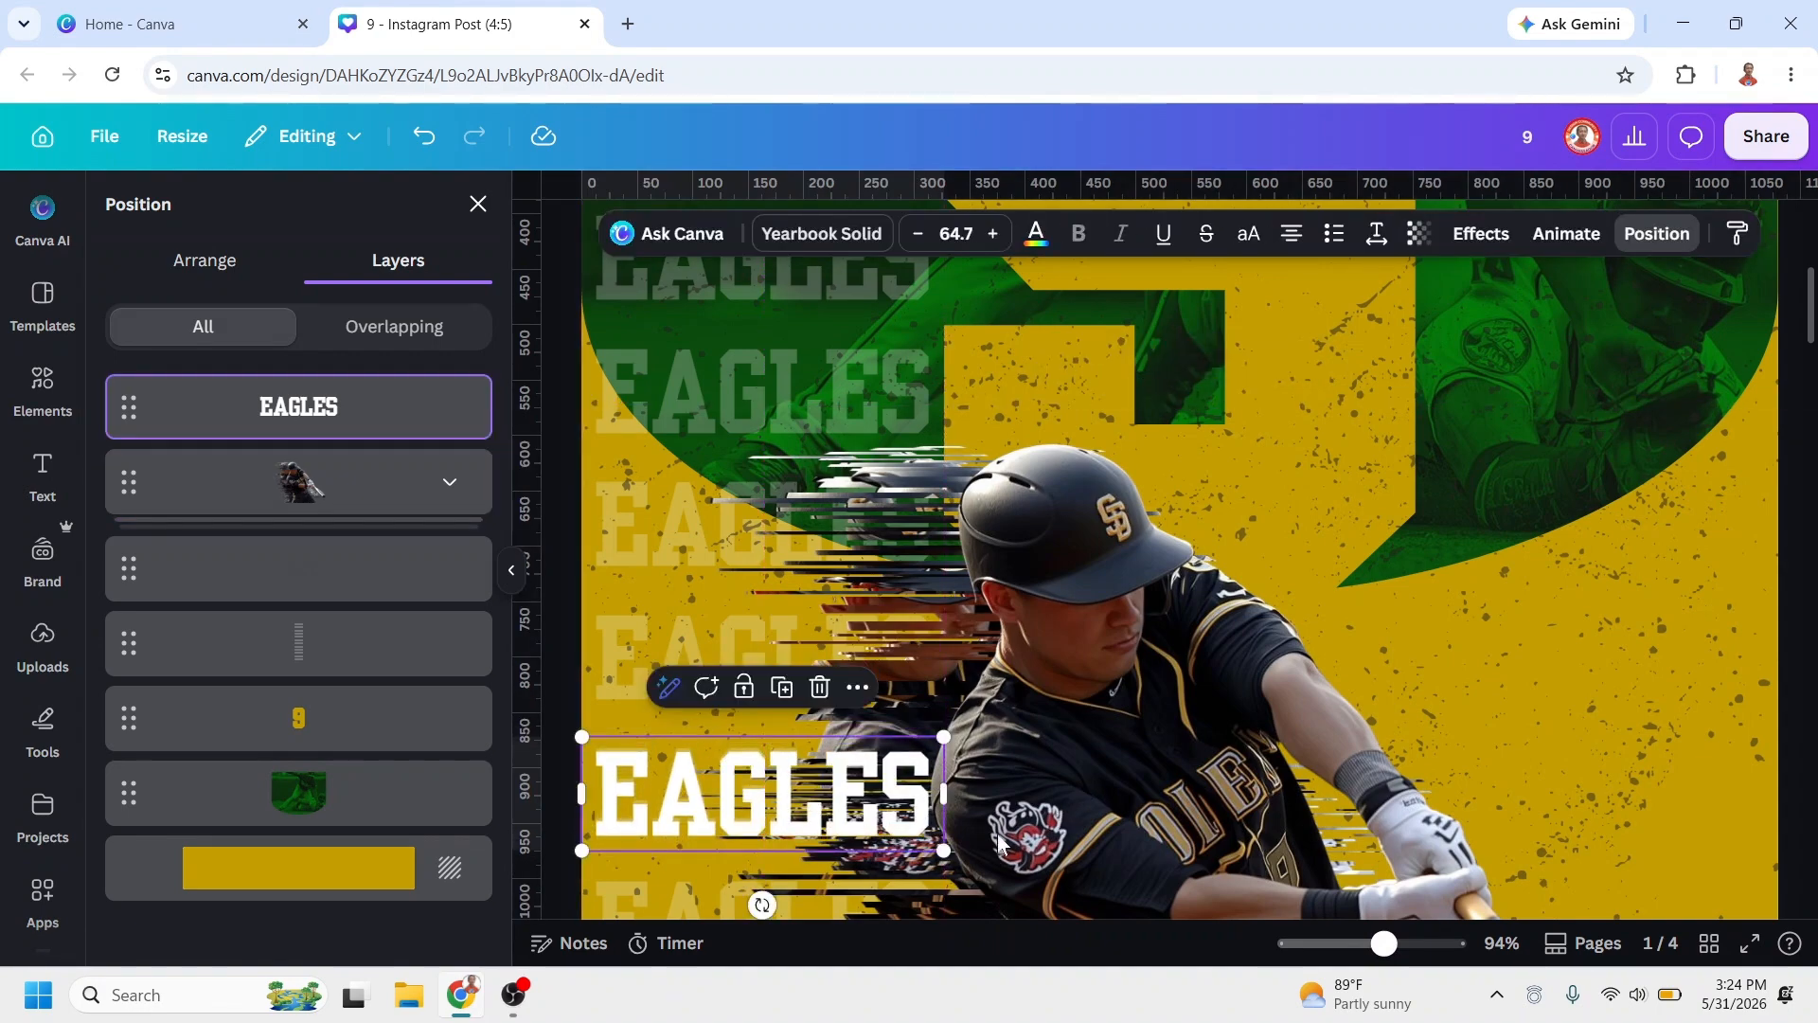
Step: Place right-aligned white stats text AVG .314, HR 32, RBI 87, OPS .921 in Antonio size 35.1 at the page's right edge above the bat
left_click(1349, 945)
left_click_drag(1406, 640, 1348, 746)
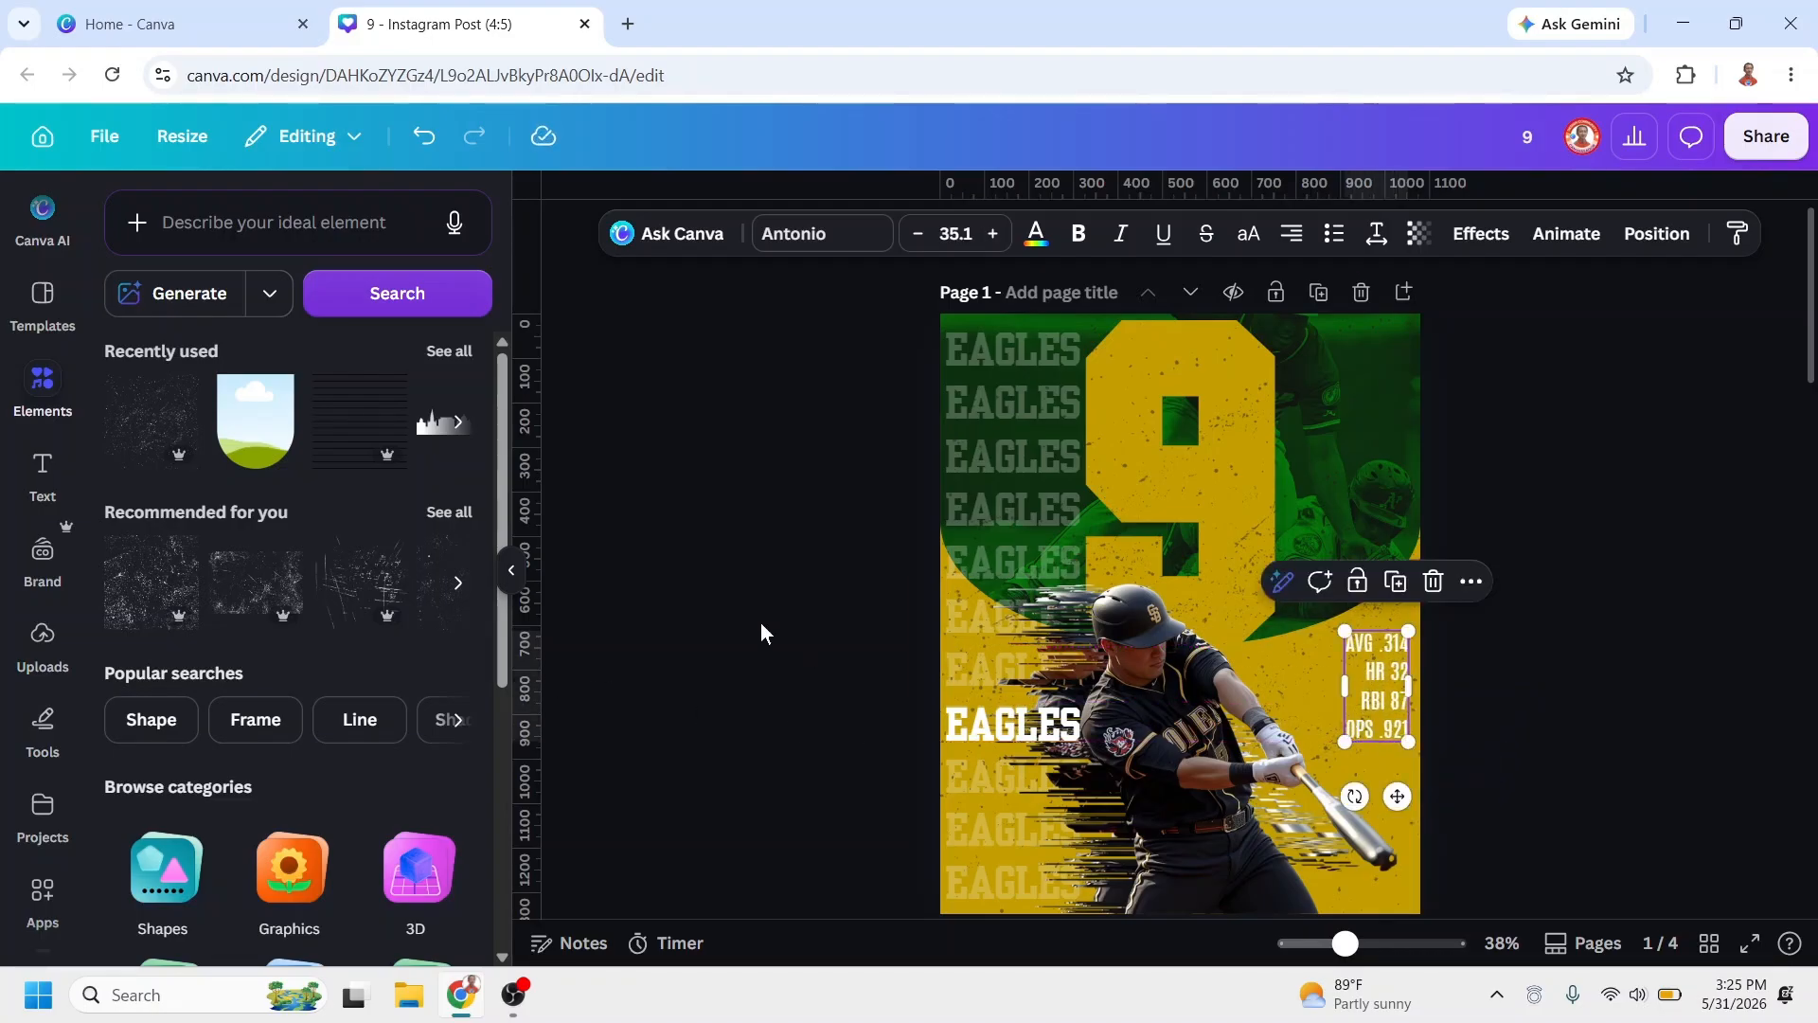
Step: Add the recently used Horizontal Line graphic to the page and recolour its lines white
left_click(389, 385)
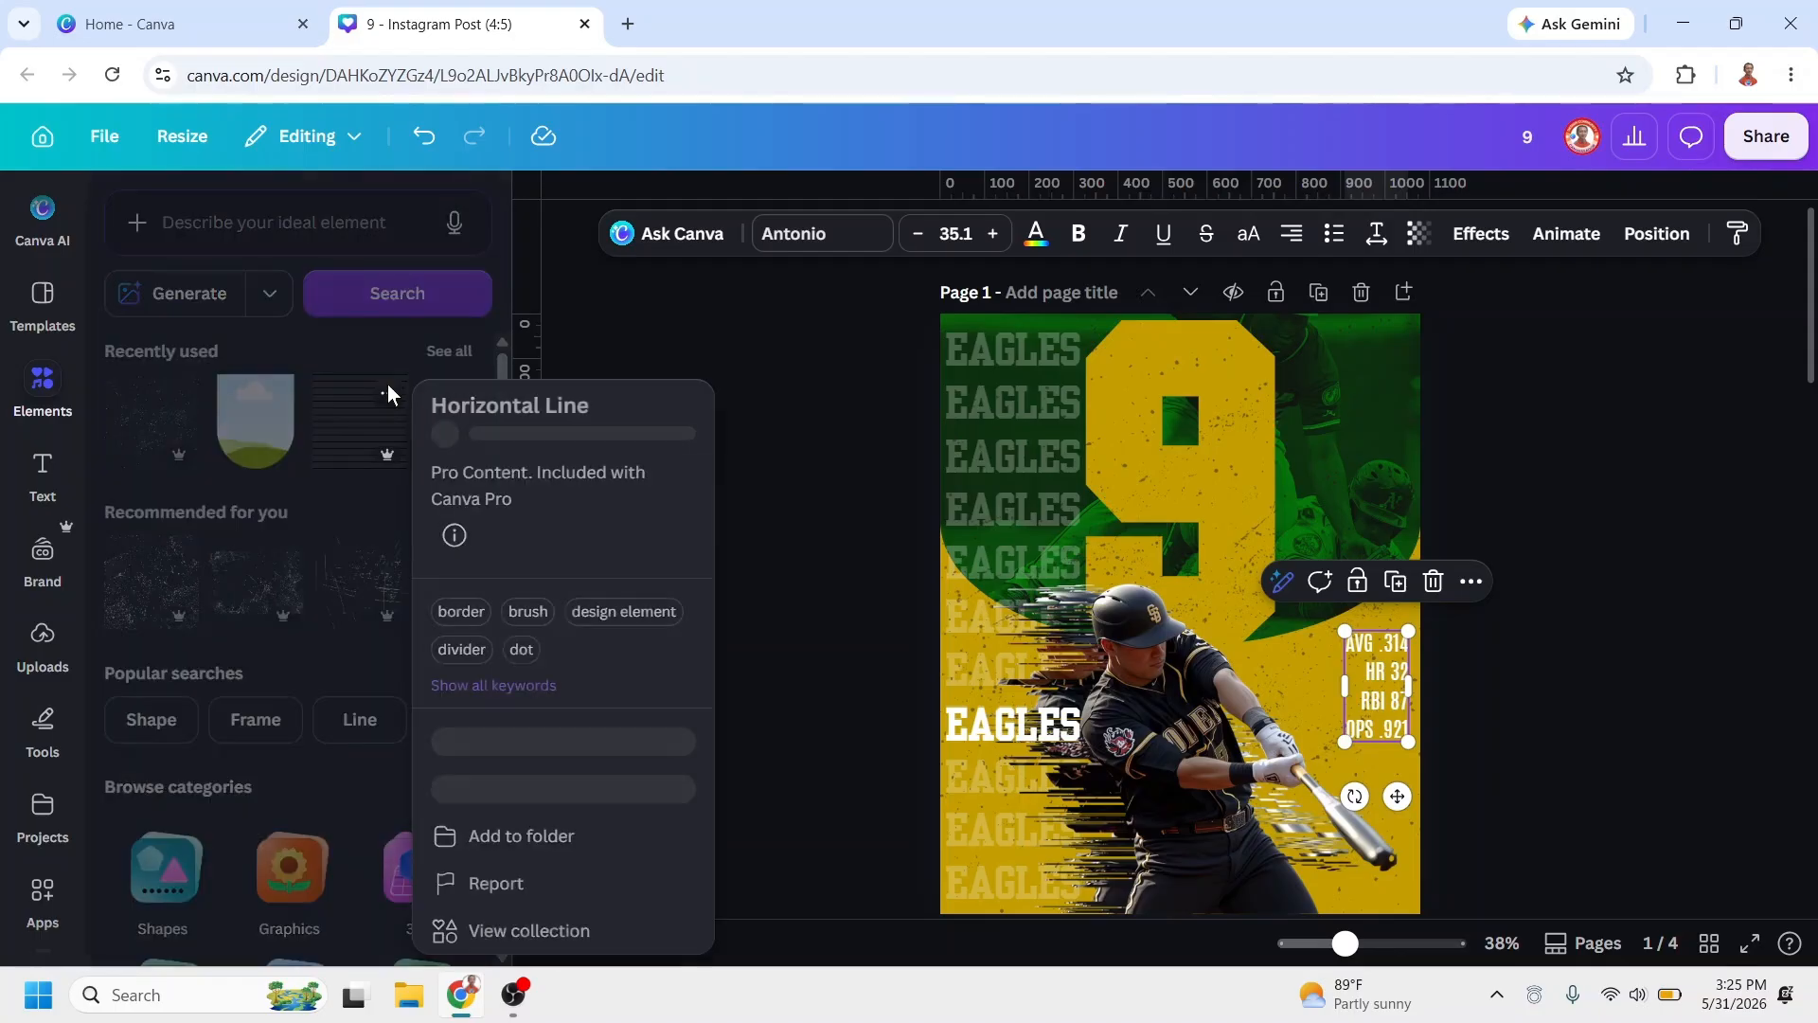
left_click(356, 425)
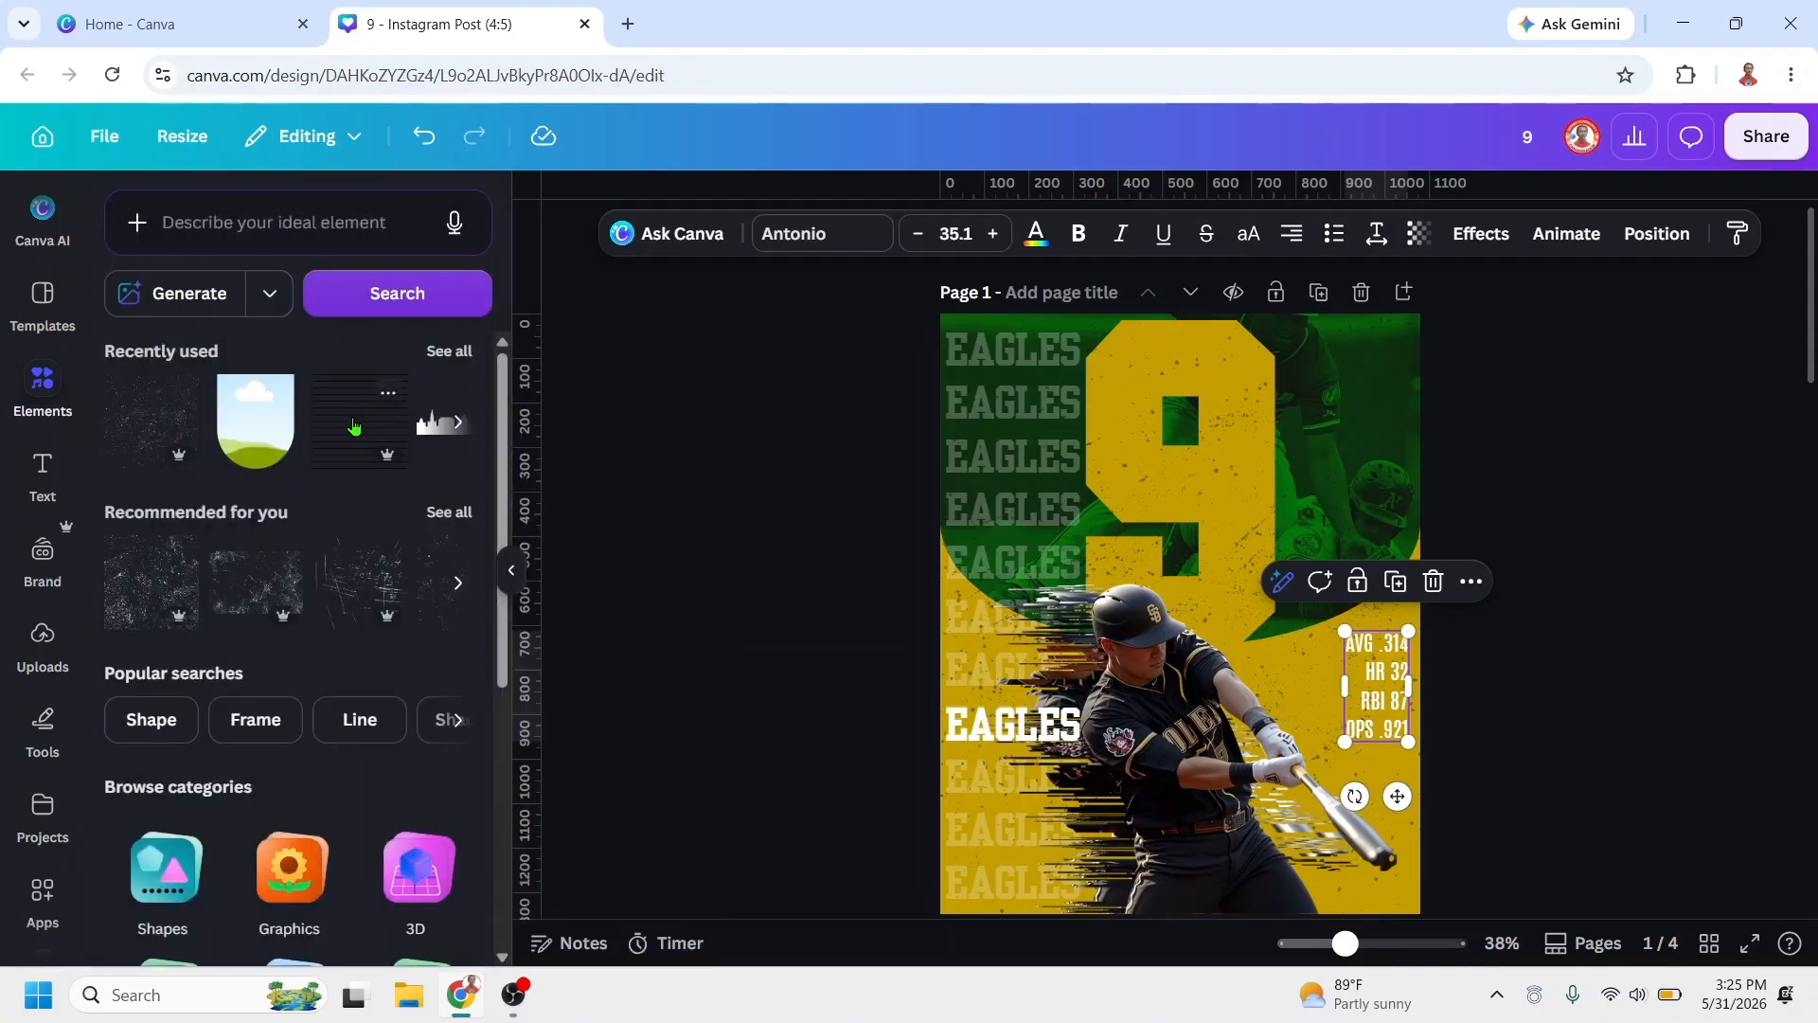
left_click(354, 426)
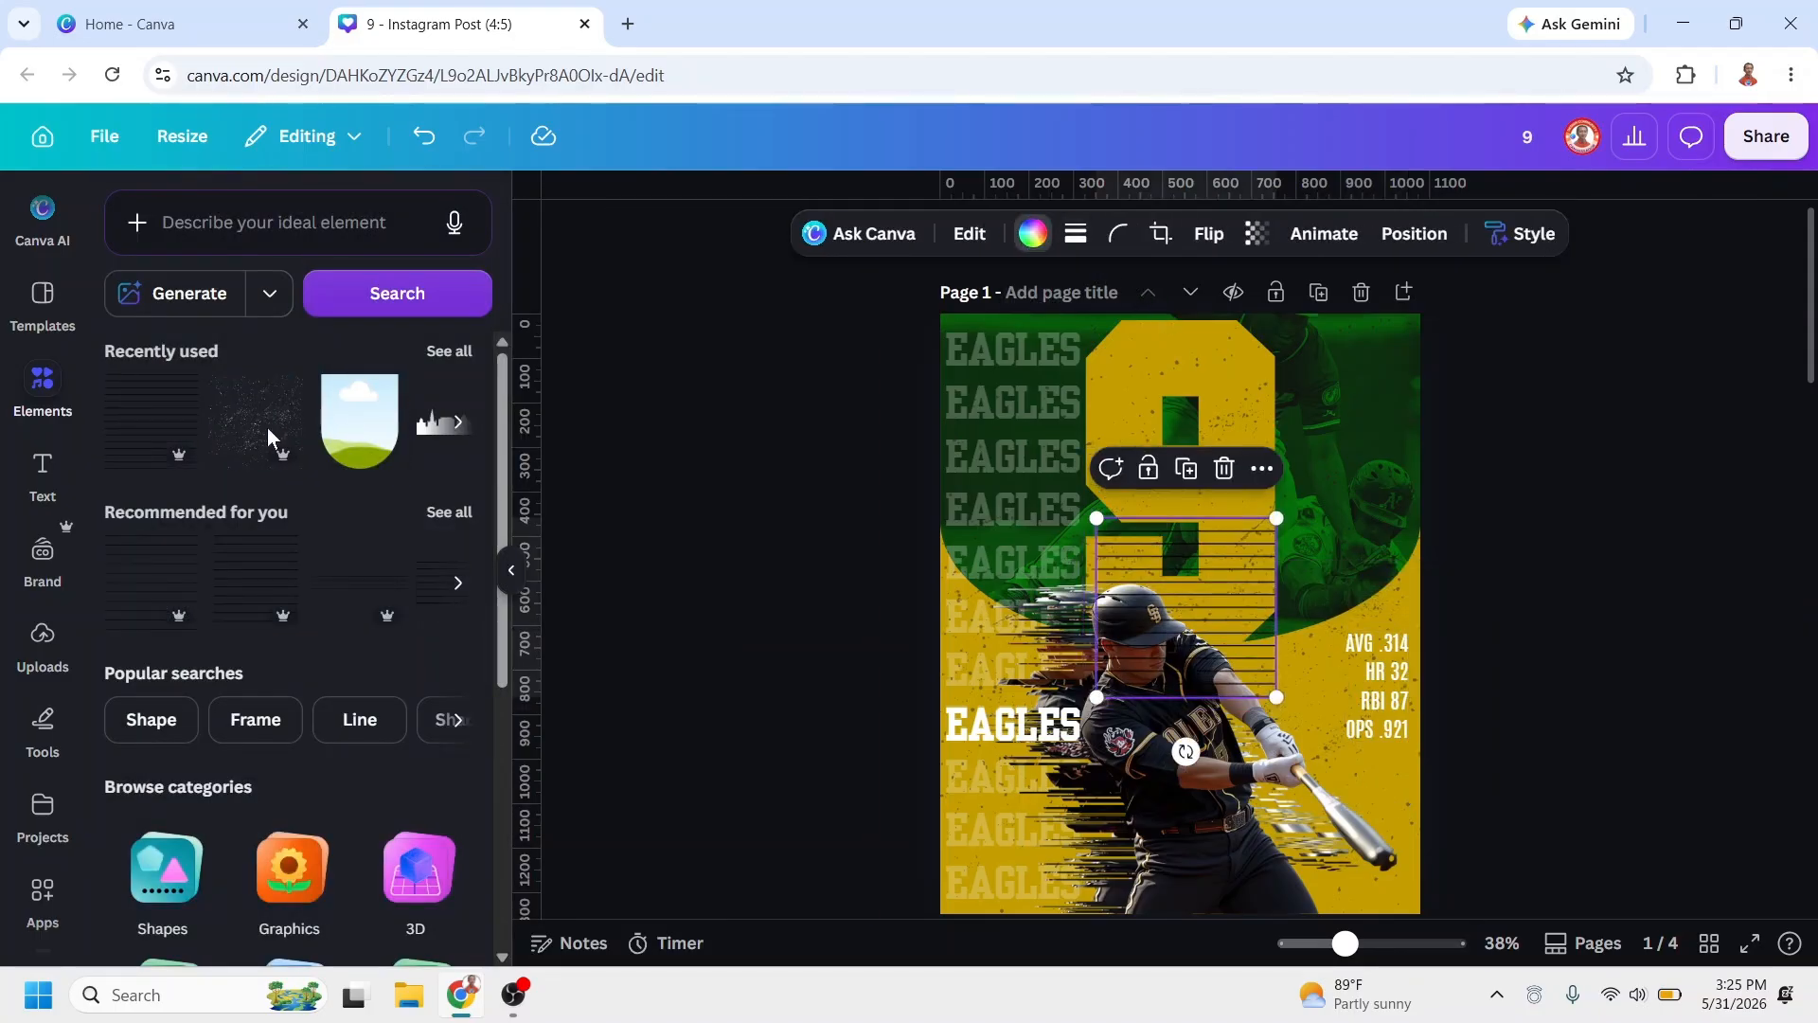
left_click(1033, 233)
left_click(235, 377)
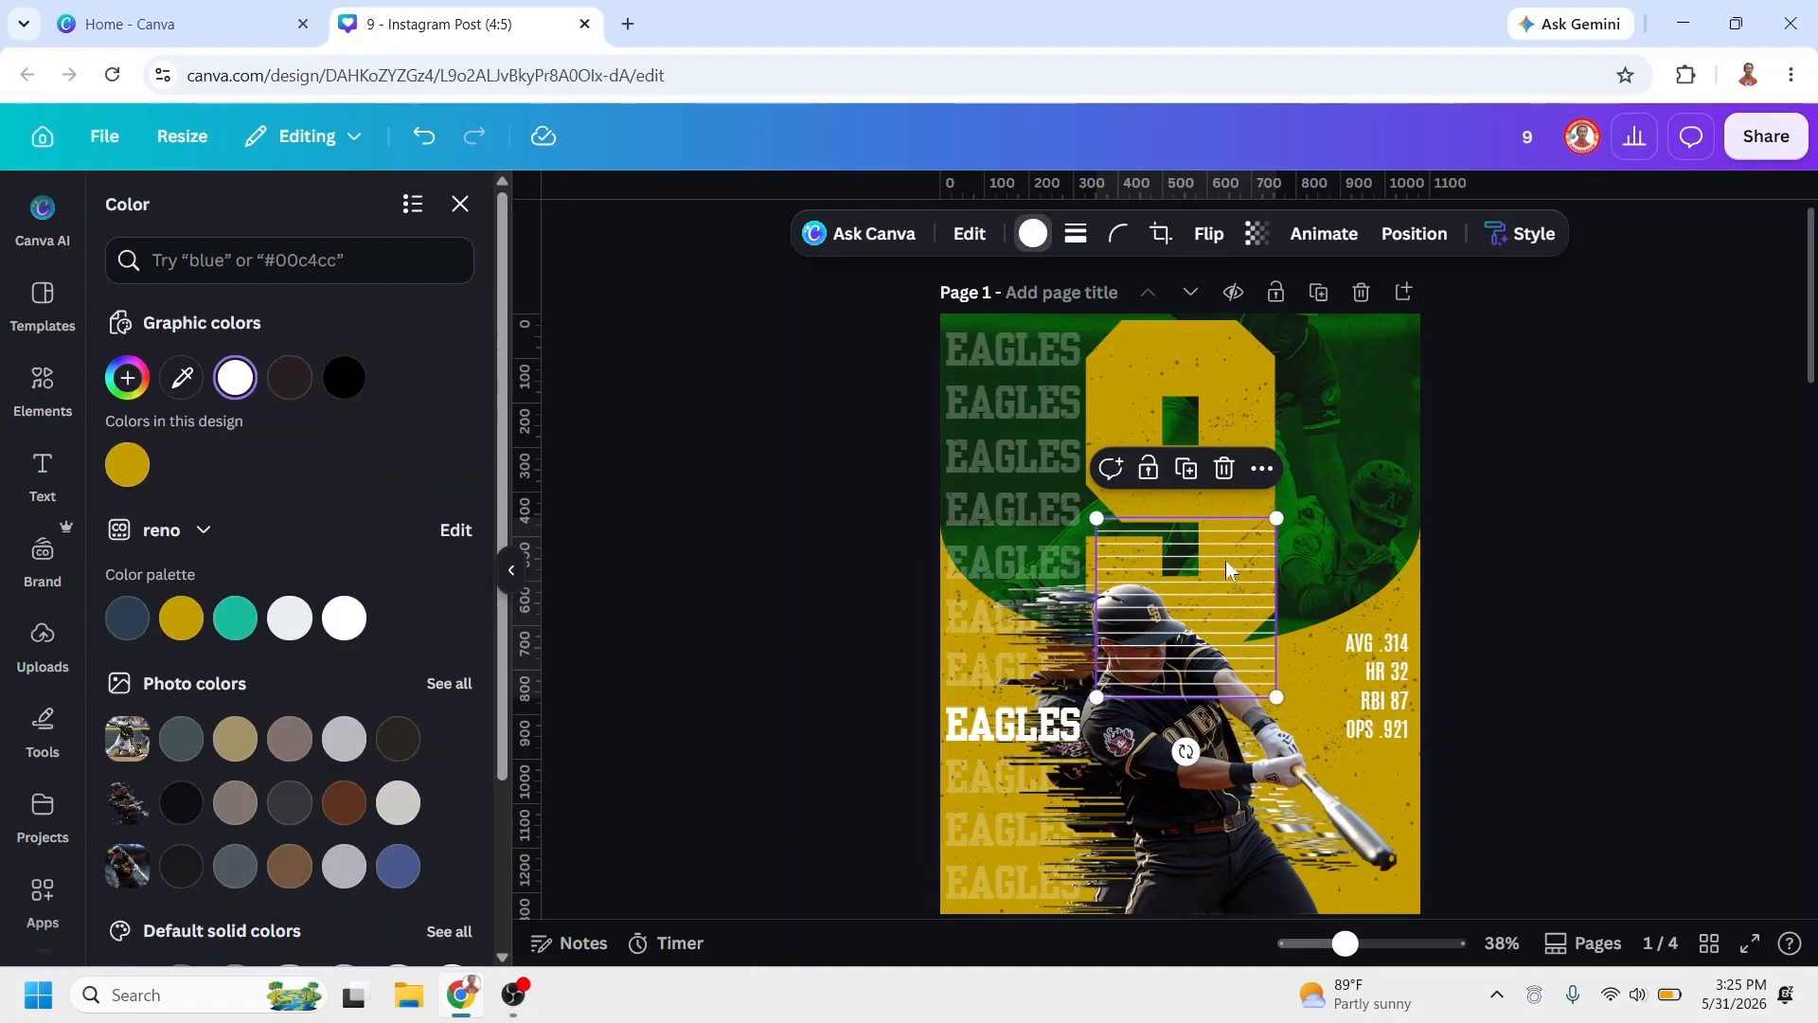
Step: Set the line graphic's transparency to 60 and place it at the page's right edge above the stats, with a copy below them
left_click(1256, 233)
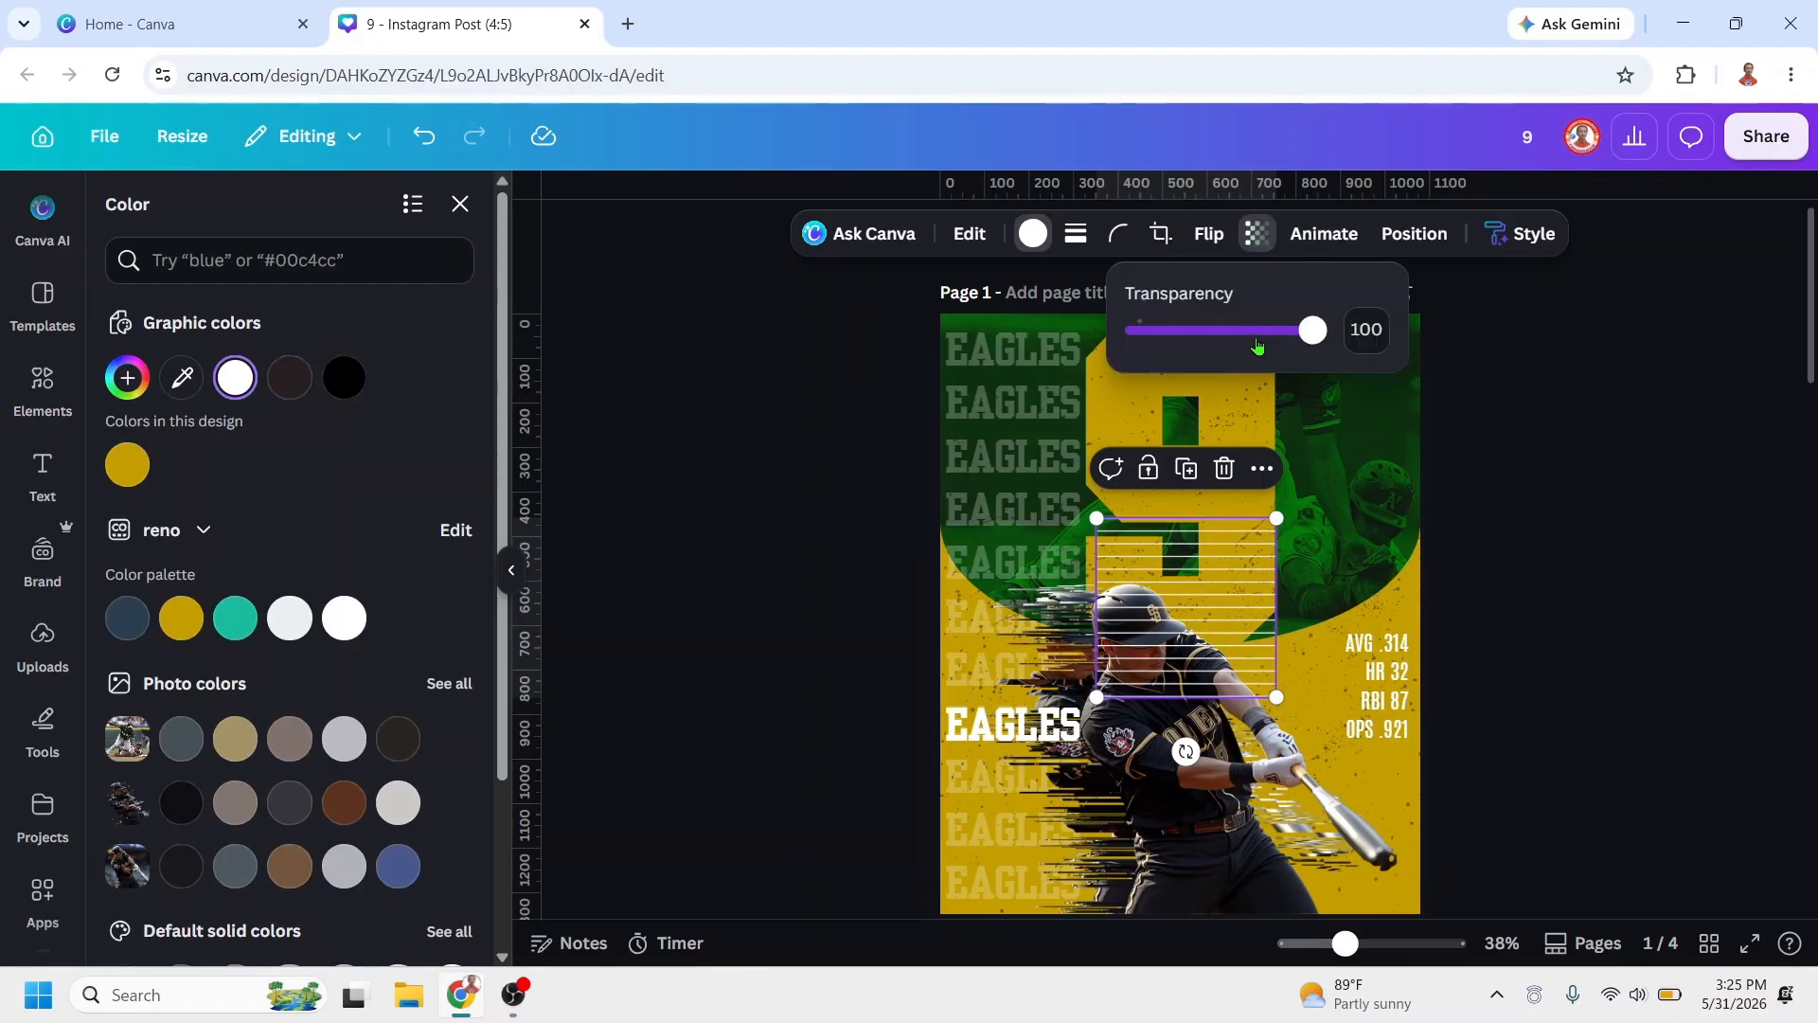
left_click(1263, 330)
left_click_drag(1263, 330, 1242, 330)
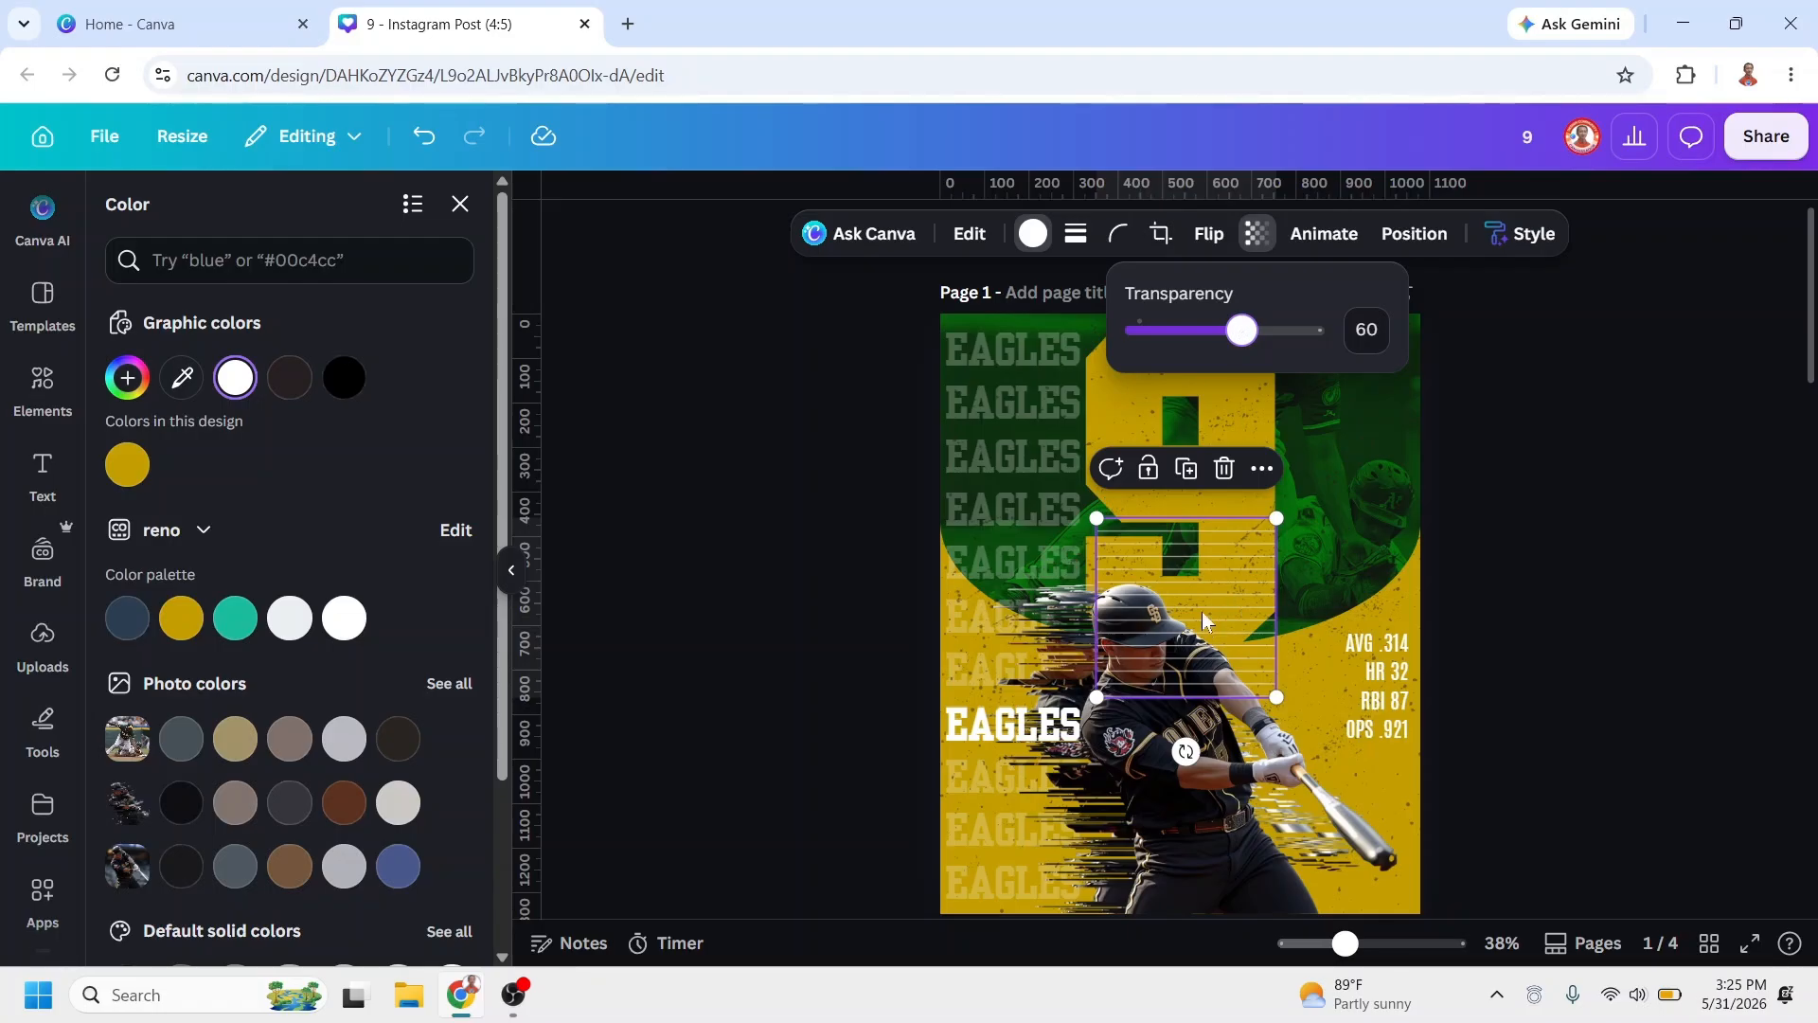
left_click_drag(1201, 611, 1430, 543)
left_click(1665, 617)
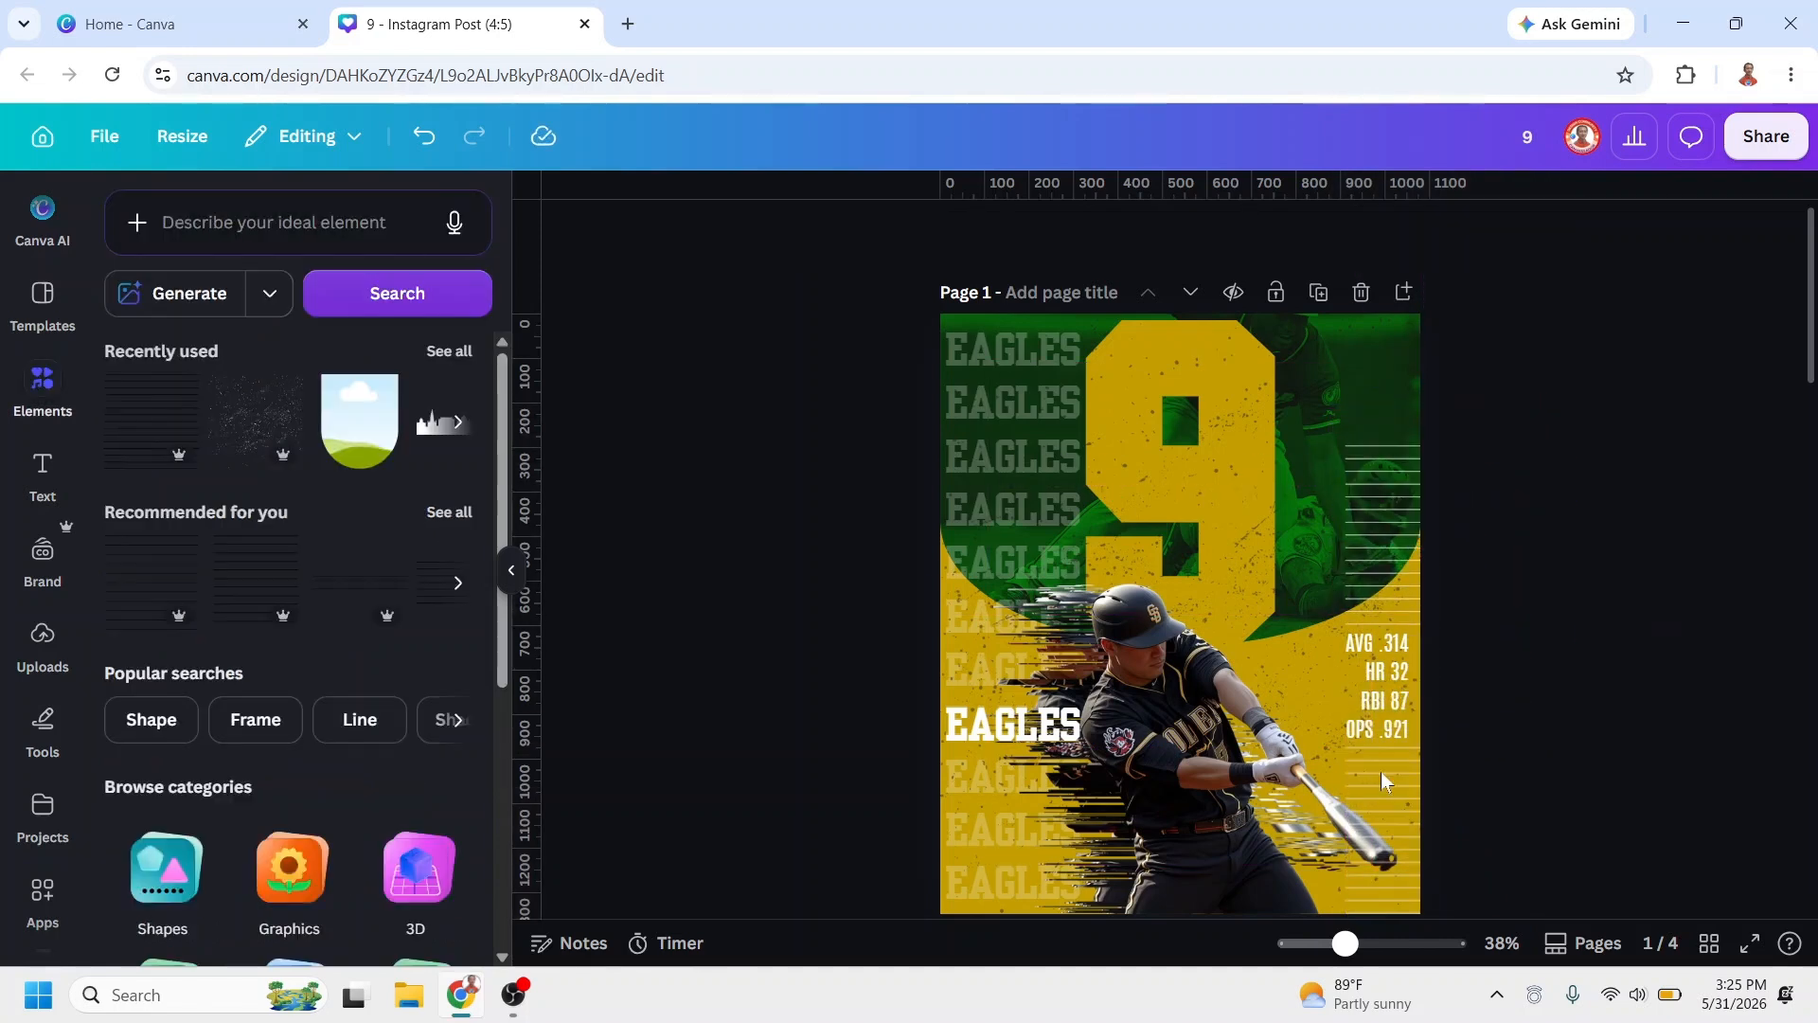
Step: Move both line graphics' layers together below the batter images, just above the grunge texture
left_click(1329, 807)
left_click(1336, 233)
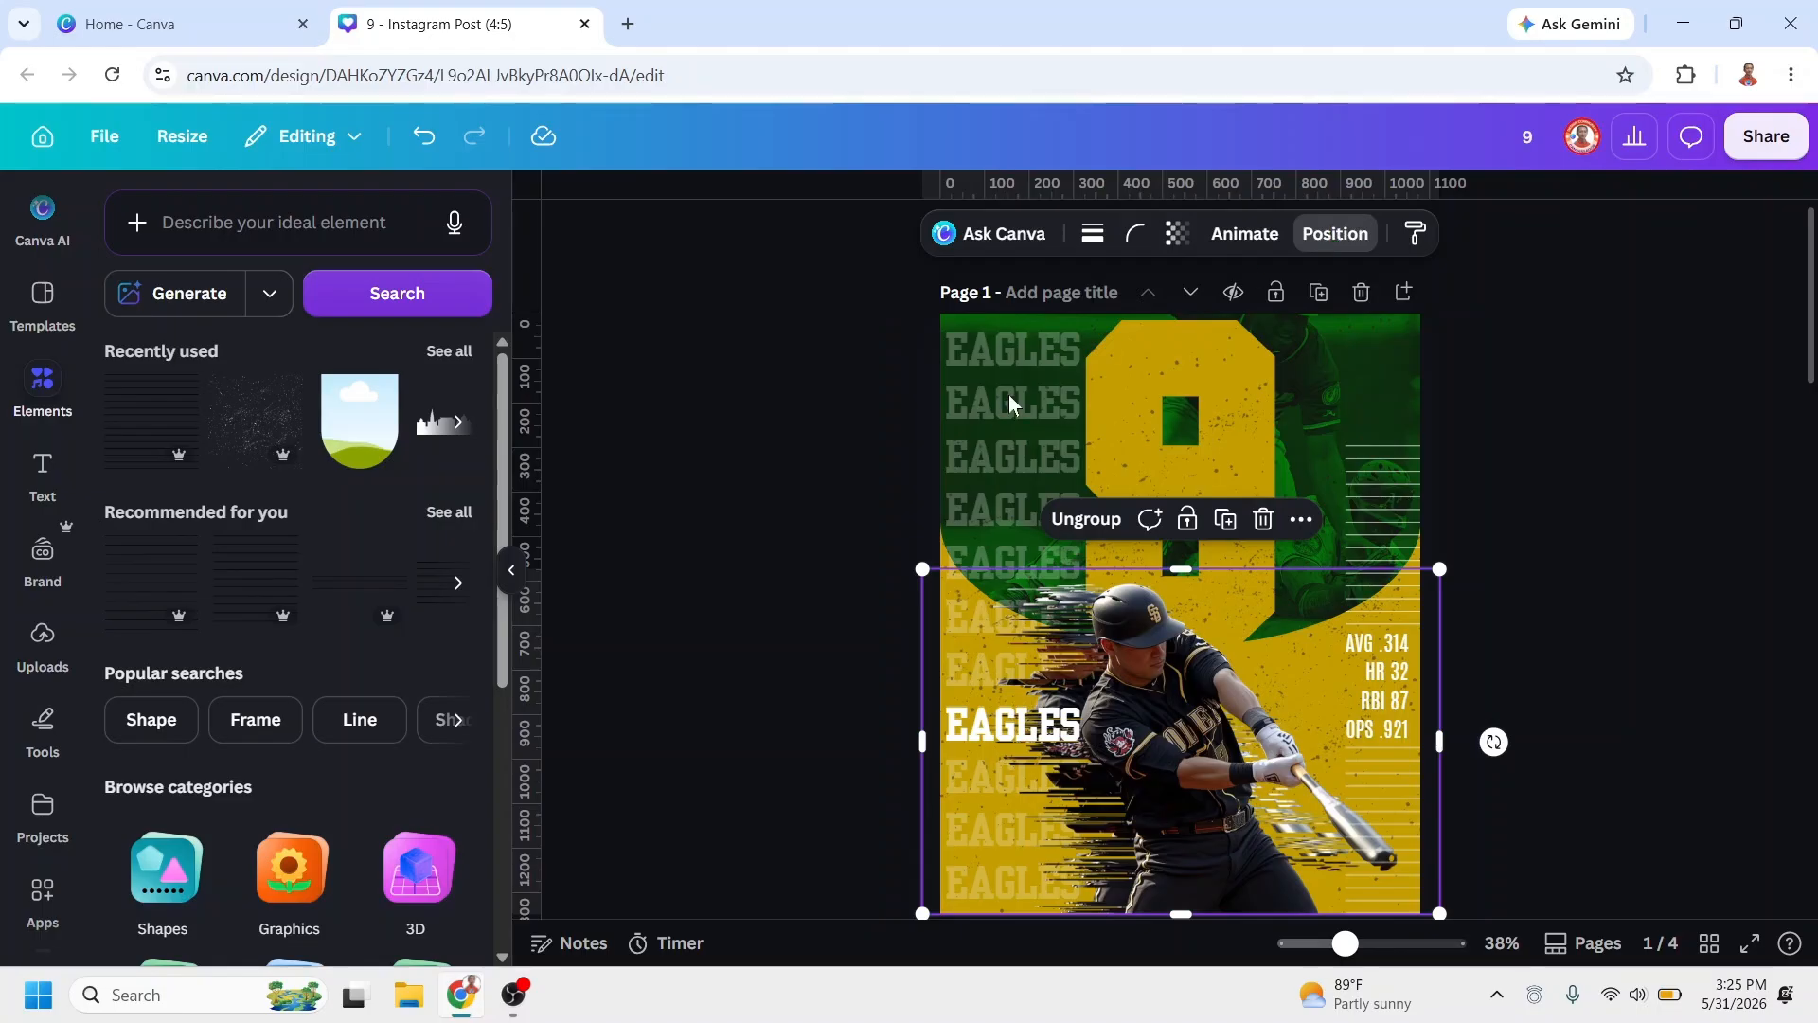
left_click(341, 641)
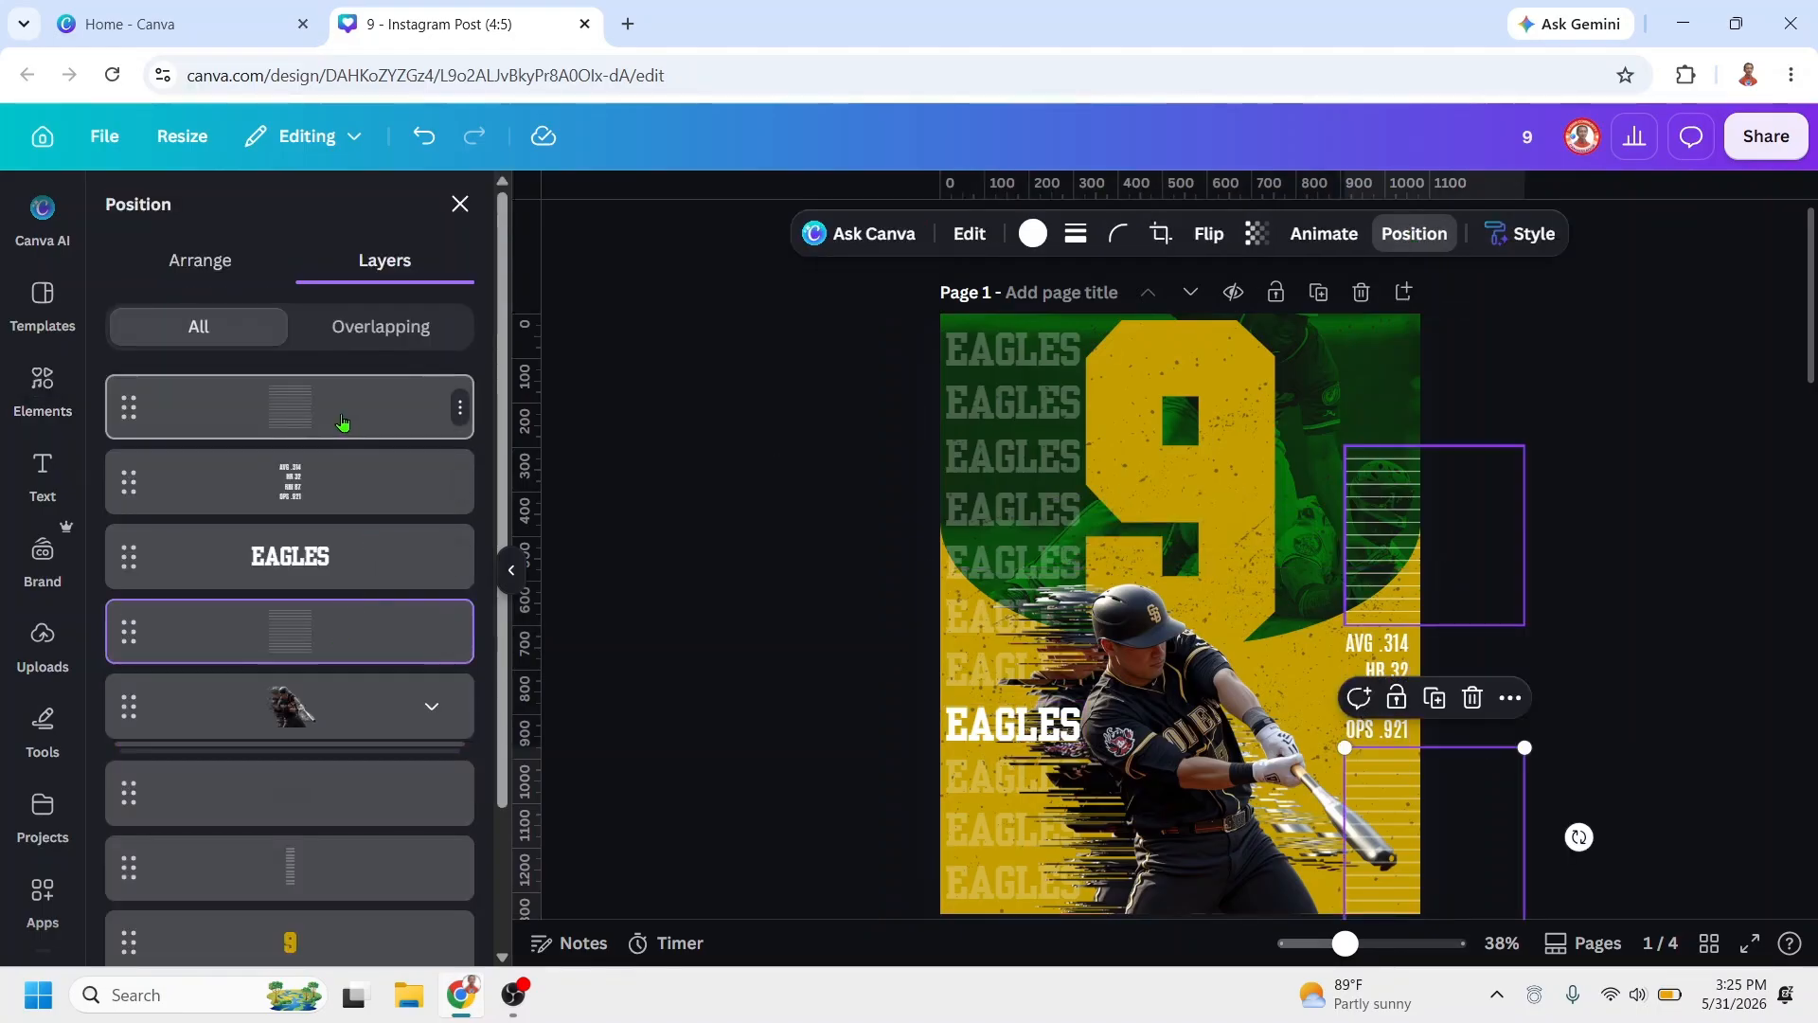
left_click(342, 422, "shift")
left_click_drag(326, 449, 316, 768)
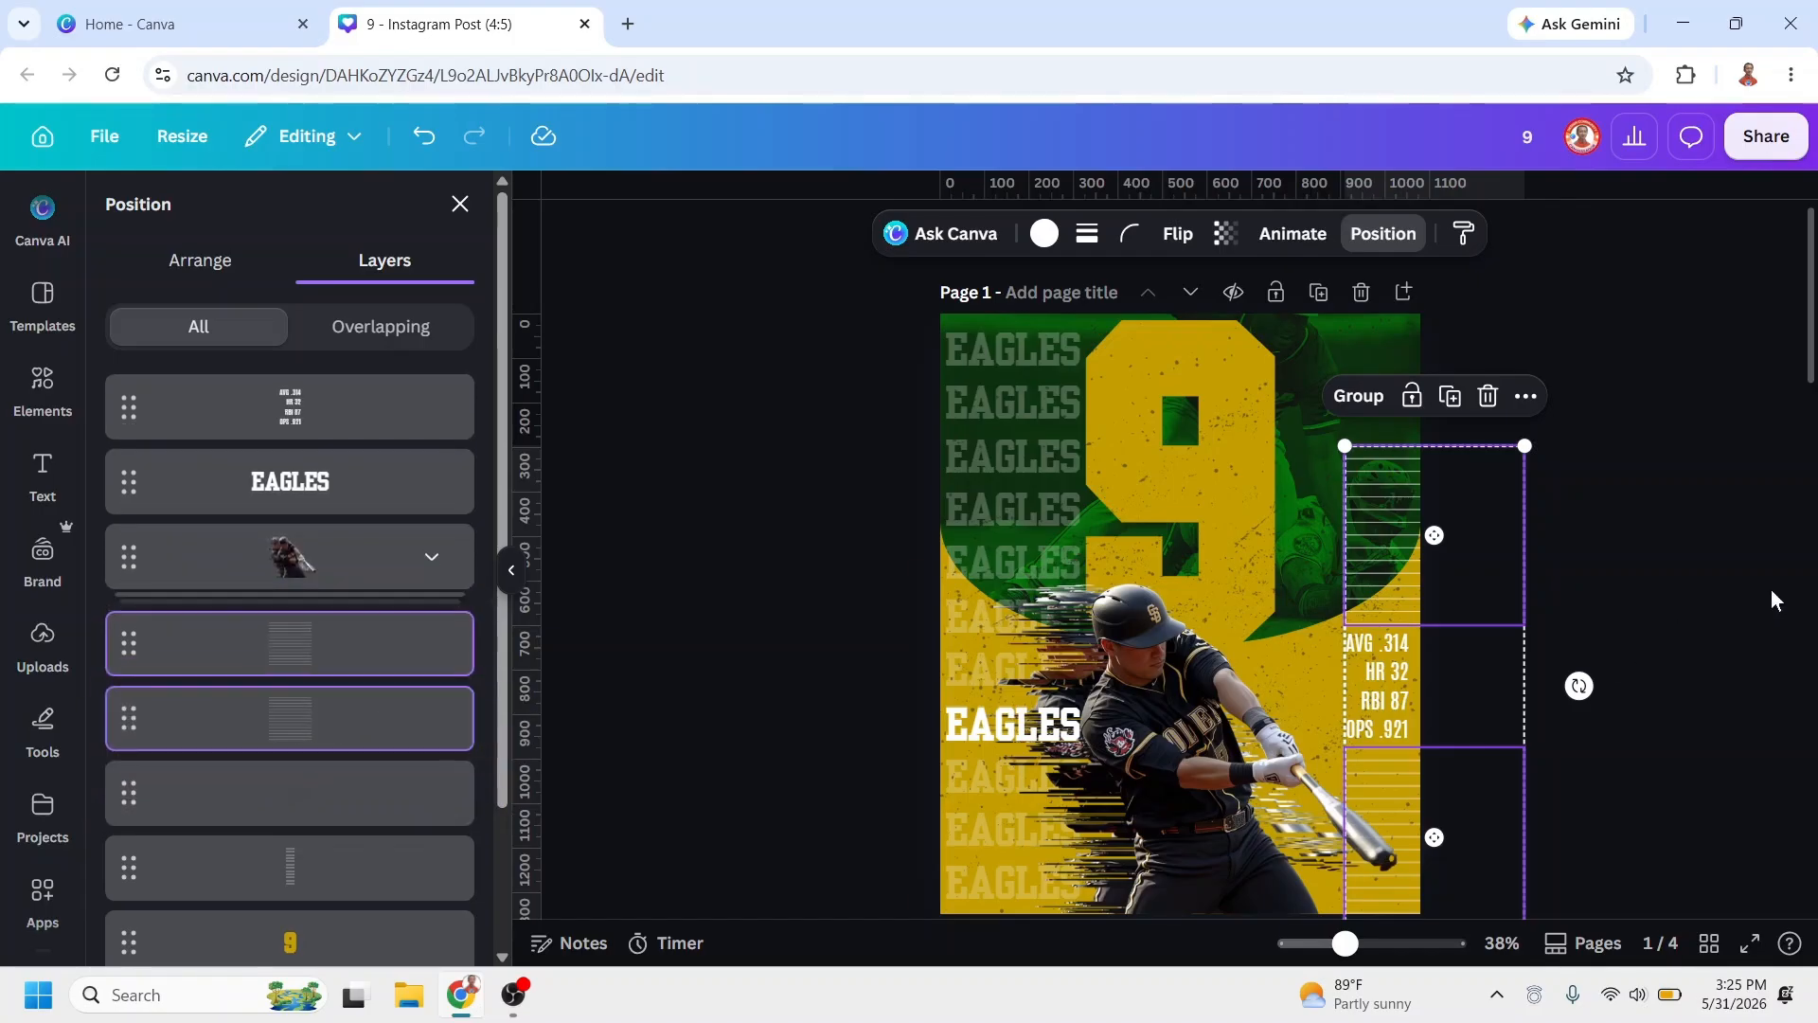
left_click(1690, 579)
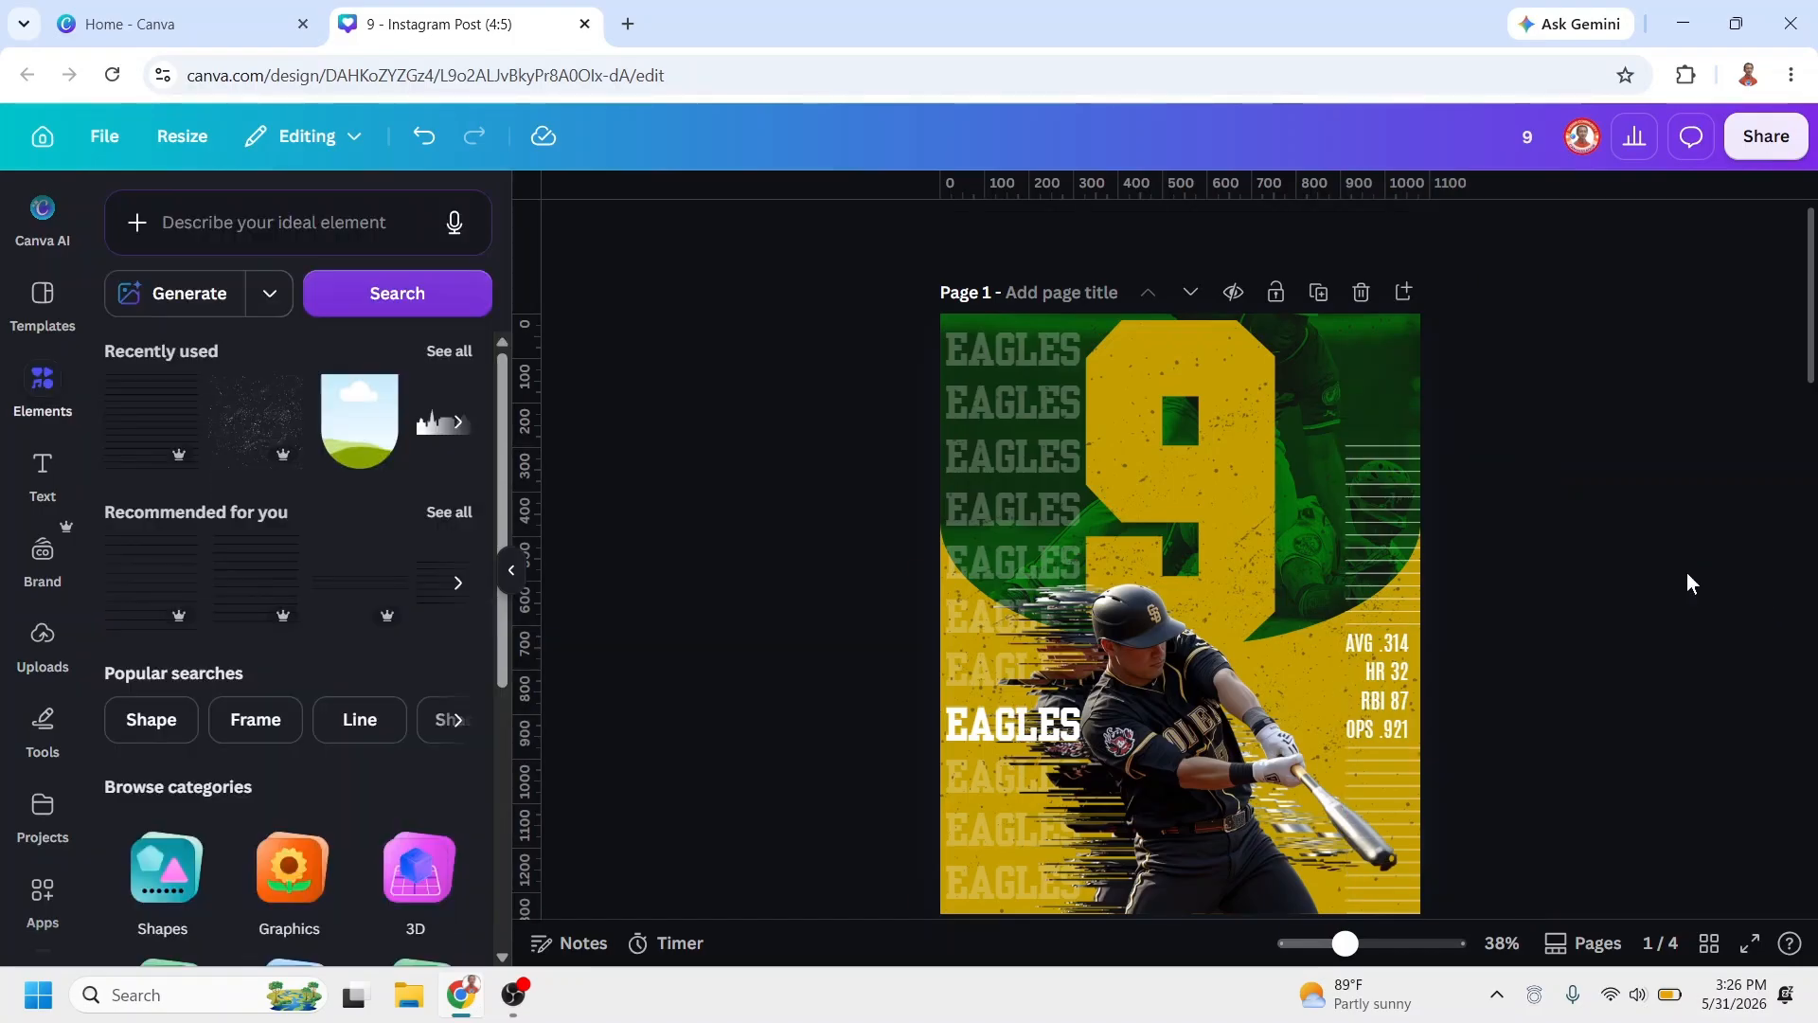